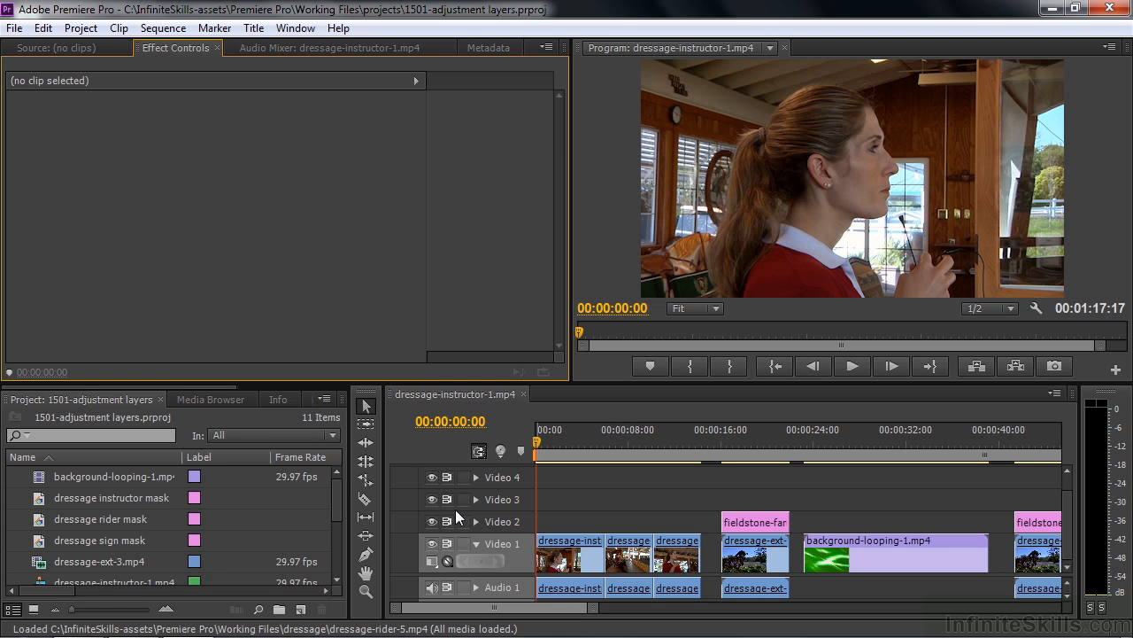
Create a 1920 x 1080 adjustment layer and place it on Video 2, trimmed to span the first three dressage clips.
click(300, 609)
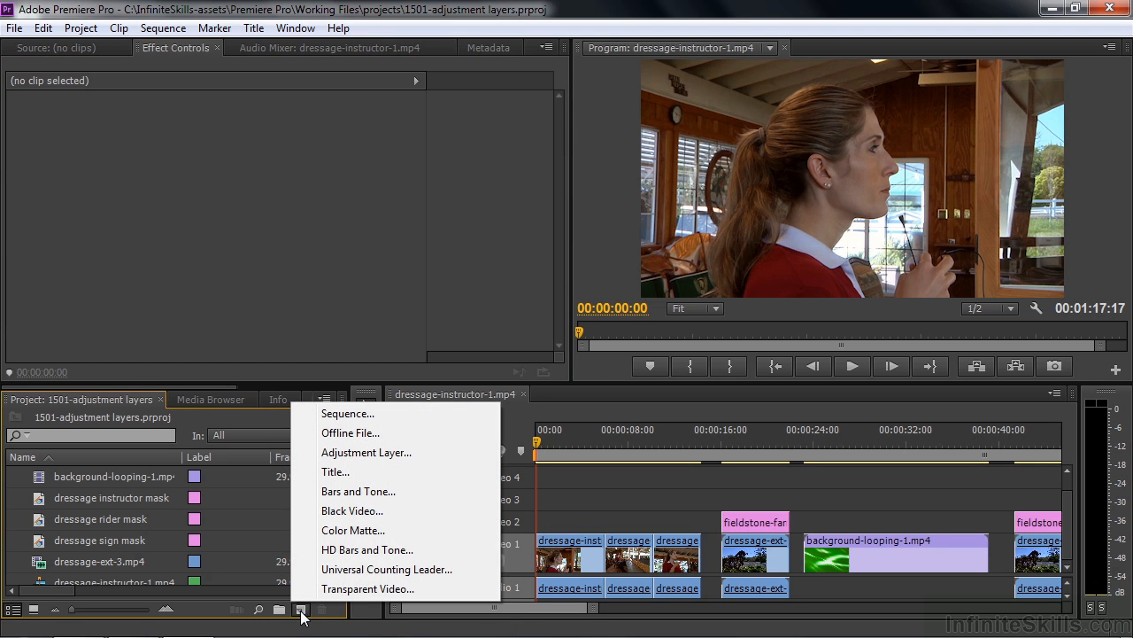
click(337, 453)
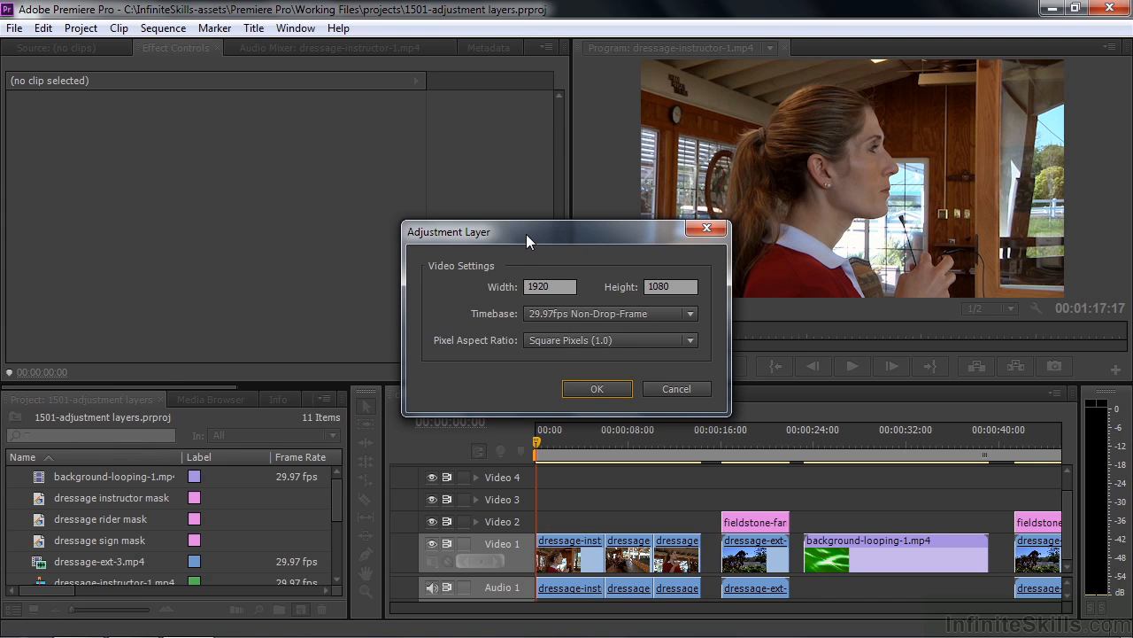
click(588, 391)
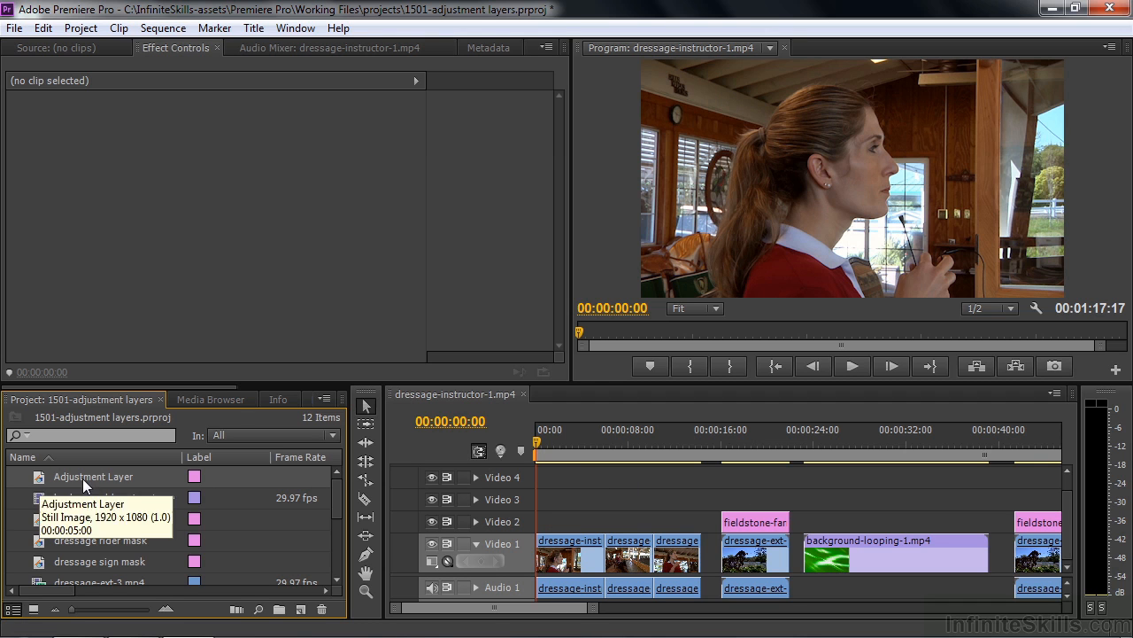
drag(46, 483, 715, 517)
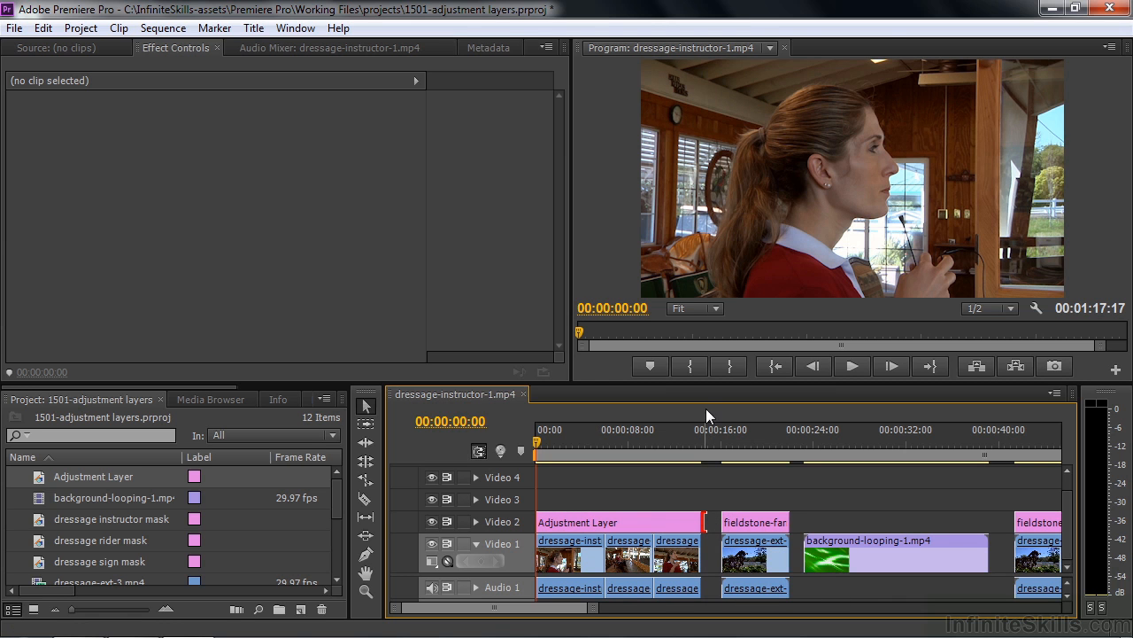
Apply the Luma Curve and Fast Color Corrector effects to the adjustment layer above the first three clips.
click(626, 520)
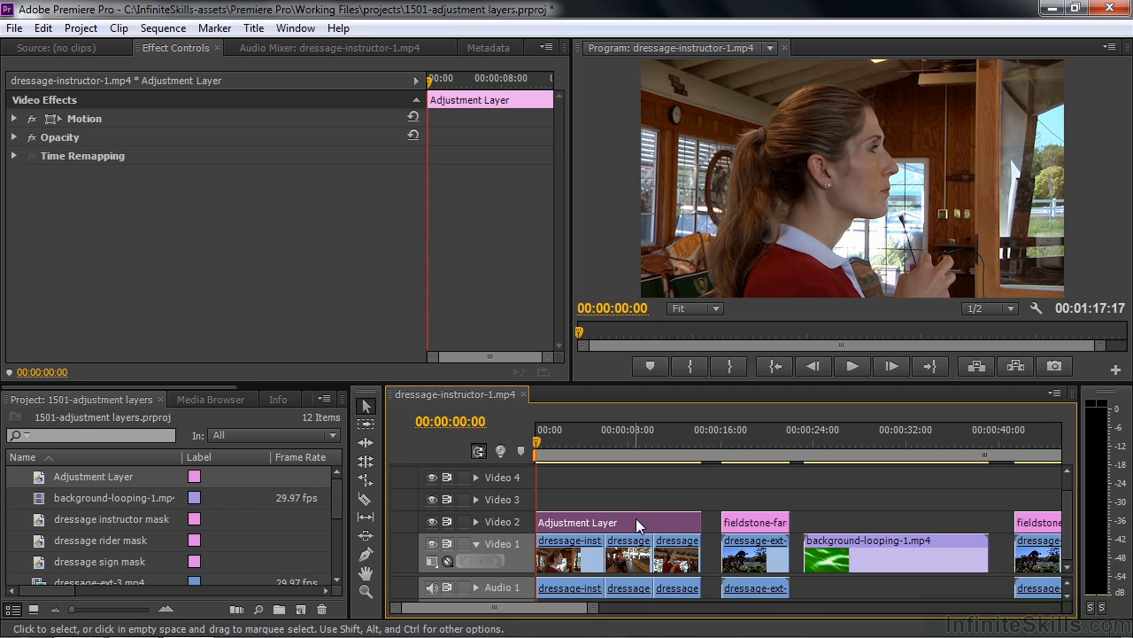
drag(217, 387, 362, 397)
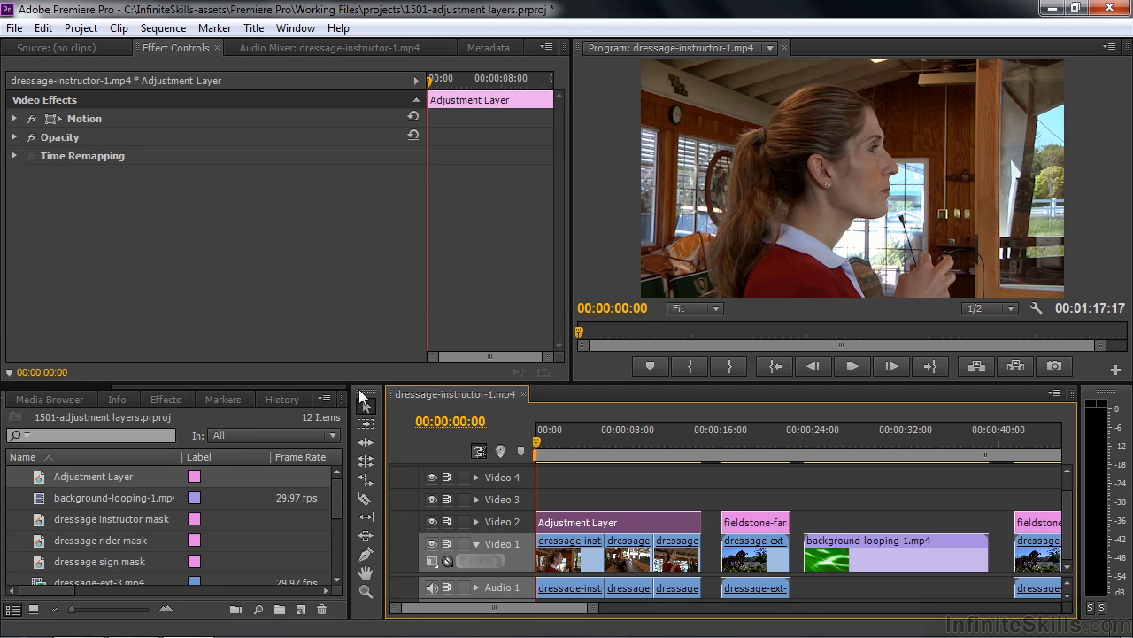
click(165, 398)
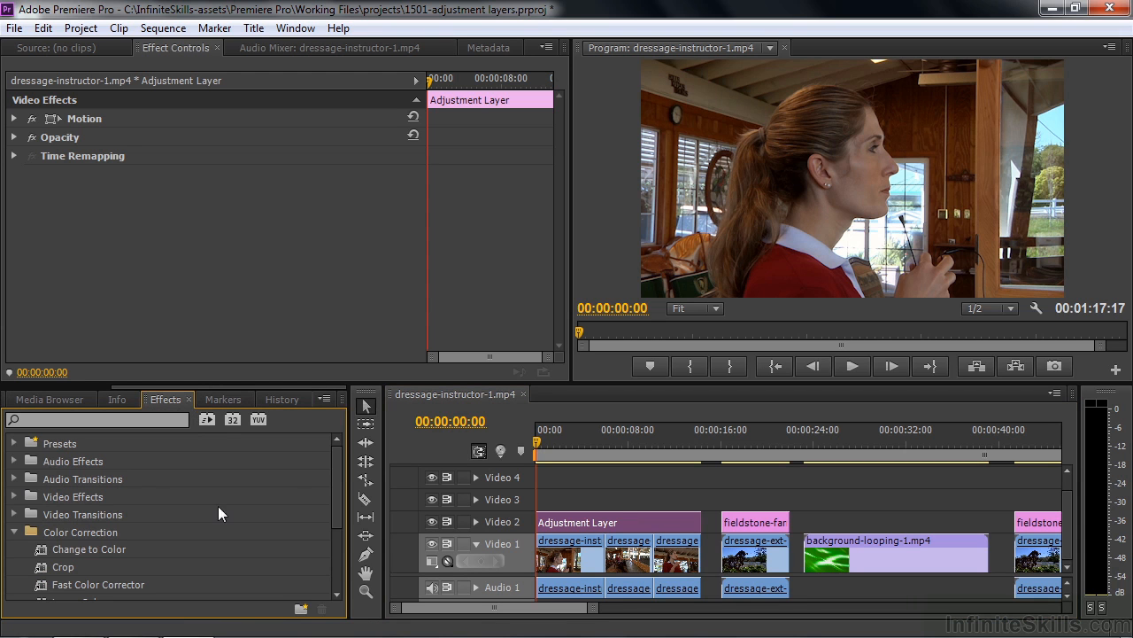
drag(328, 466, 331, 537)
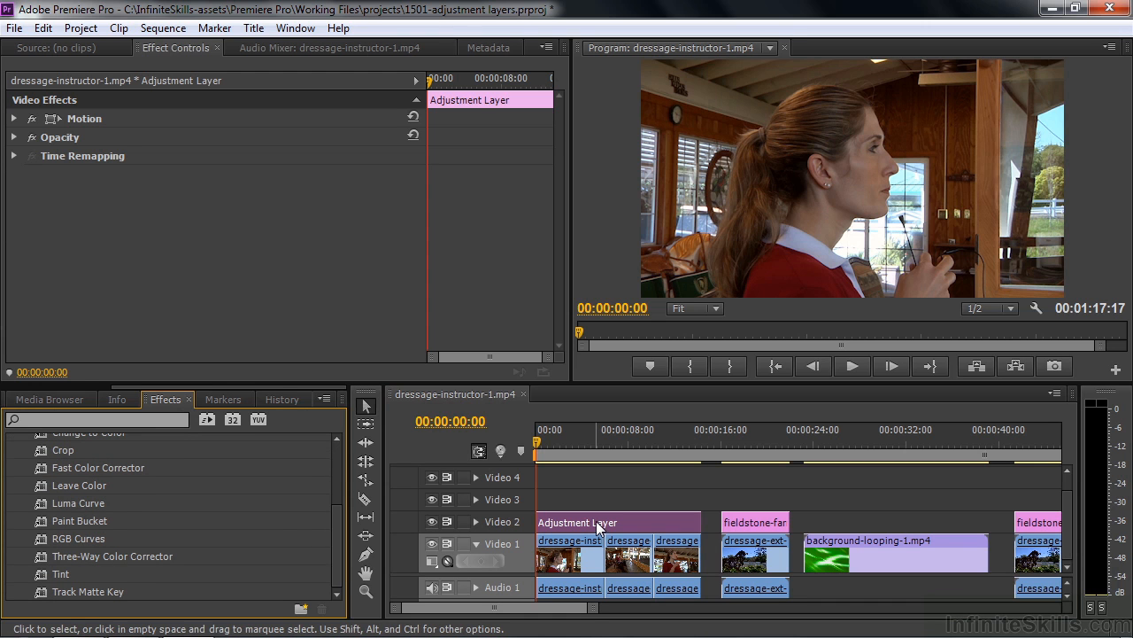
double_click(45, 505)
click(42, 467)
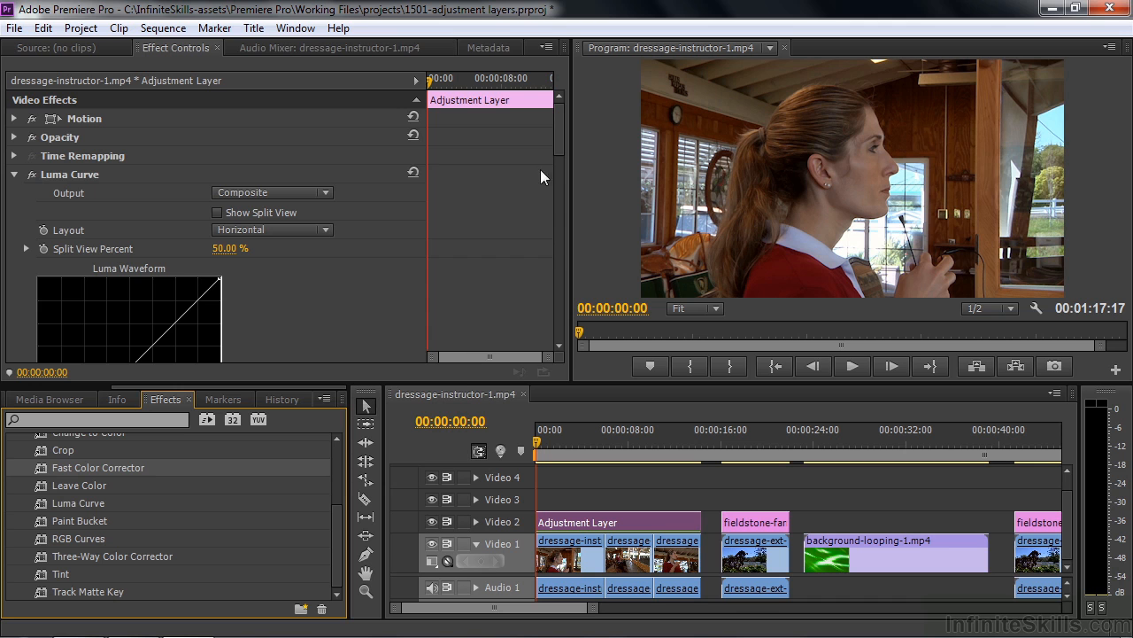
Shape the Luma Curve with highlight, shadow and midtone points, raising the midtones and highlights slightly.
drag(557, 143, 560, 172)
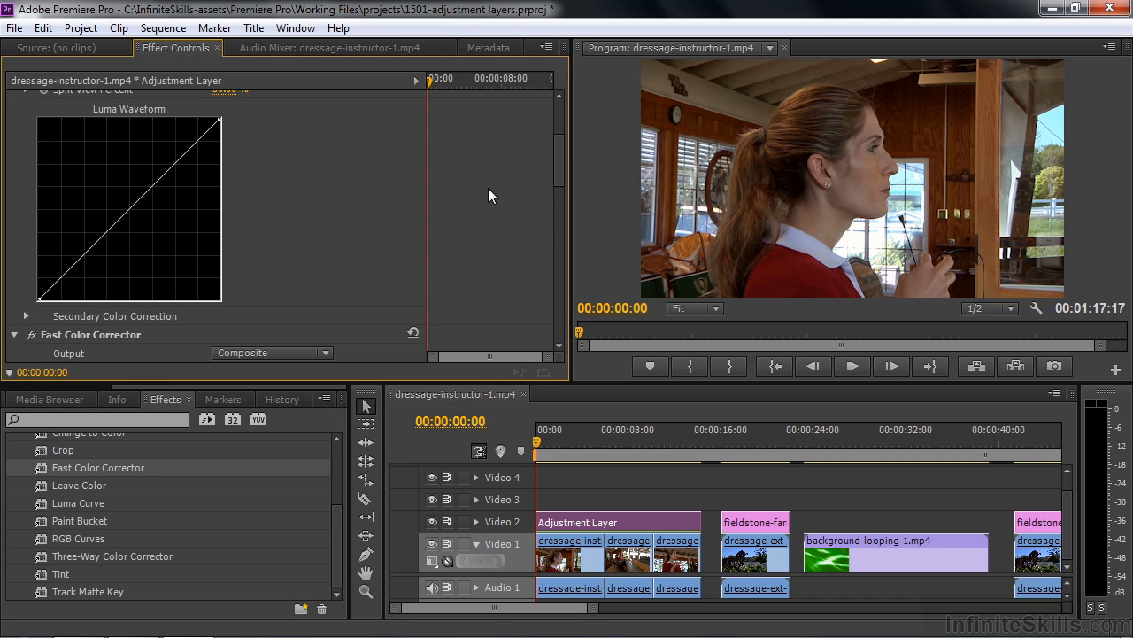
click(196, 140)
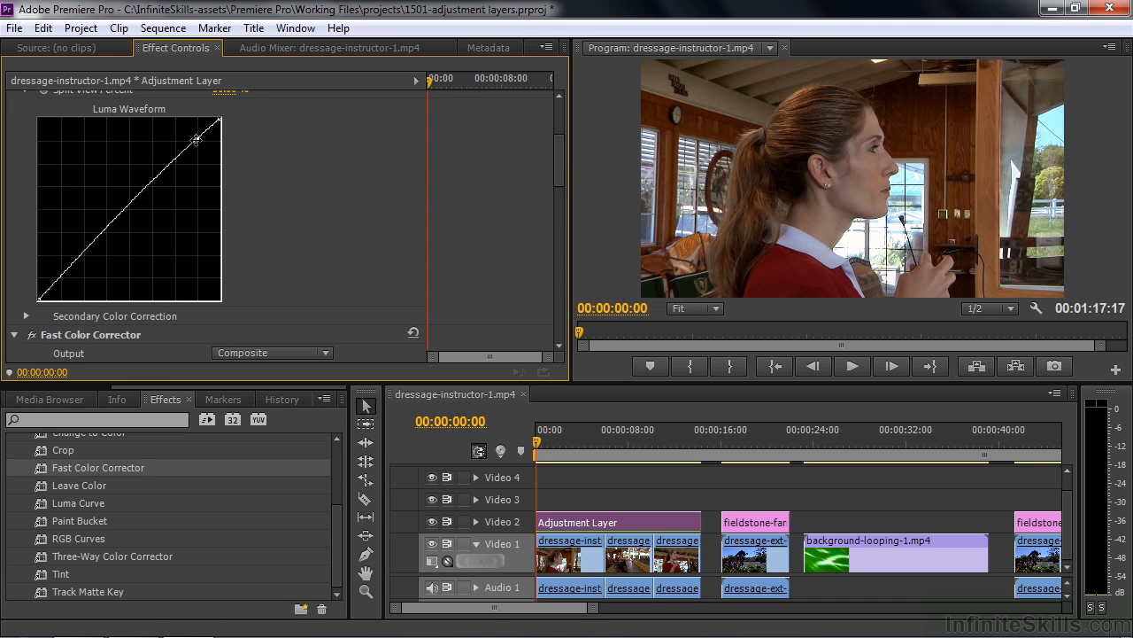
click(60, 277)
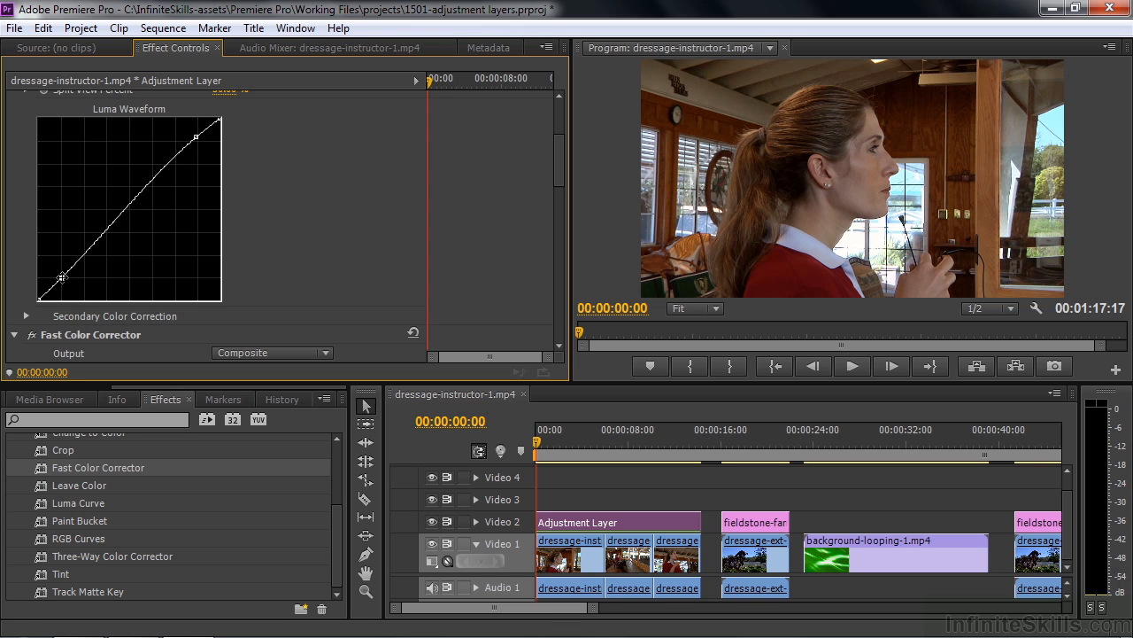
click(125, 206)
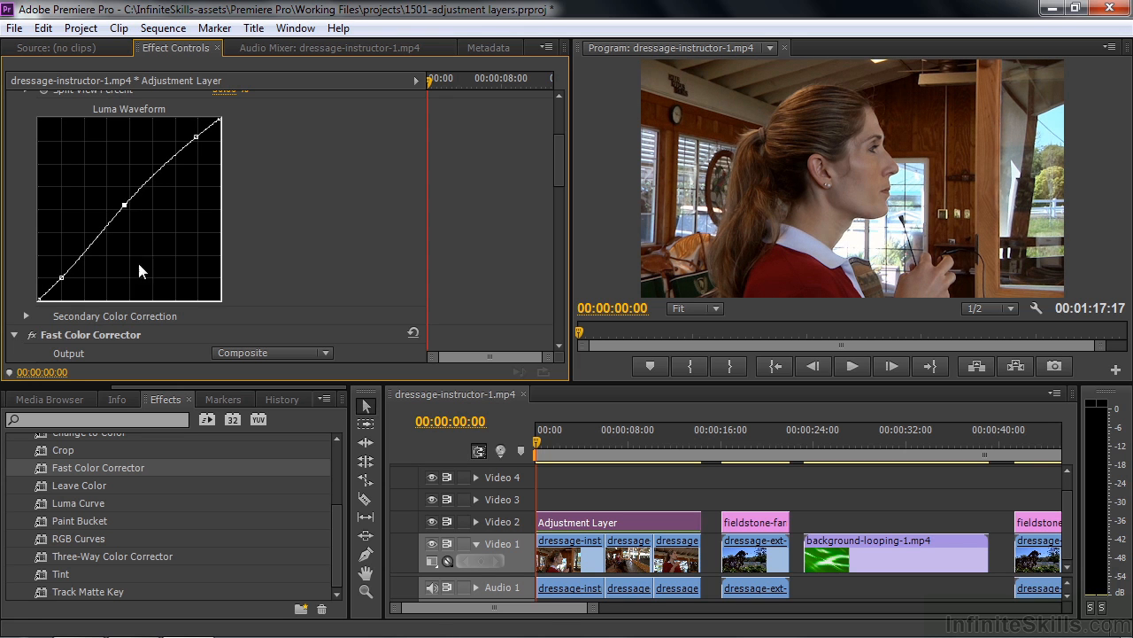
Collapse Luma Curve and shift the Fast Color Corrector's hue balance slightly from the wheel's centre toward orange-red.
drag(554, 176, 556, 150)
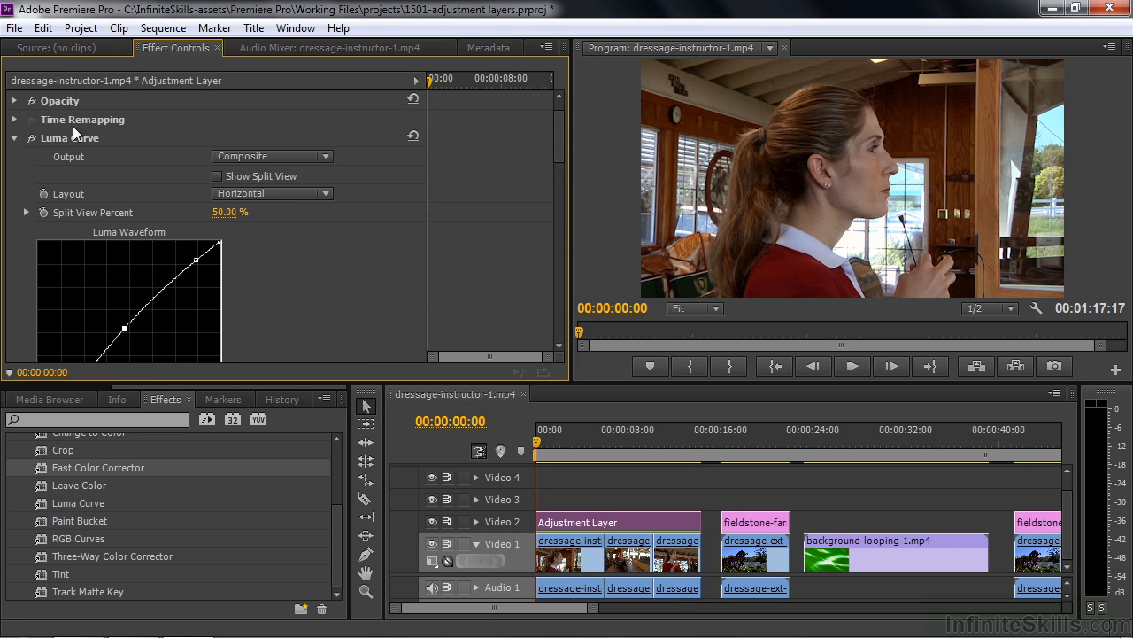
click(13, 138)
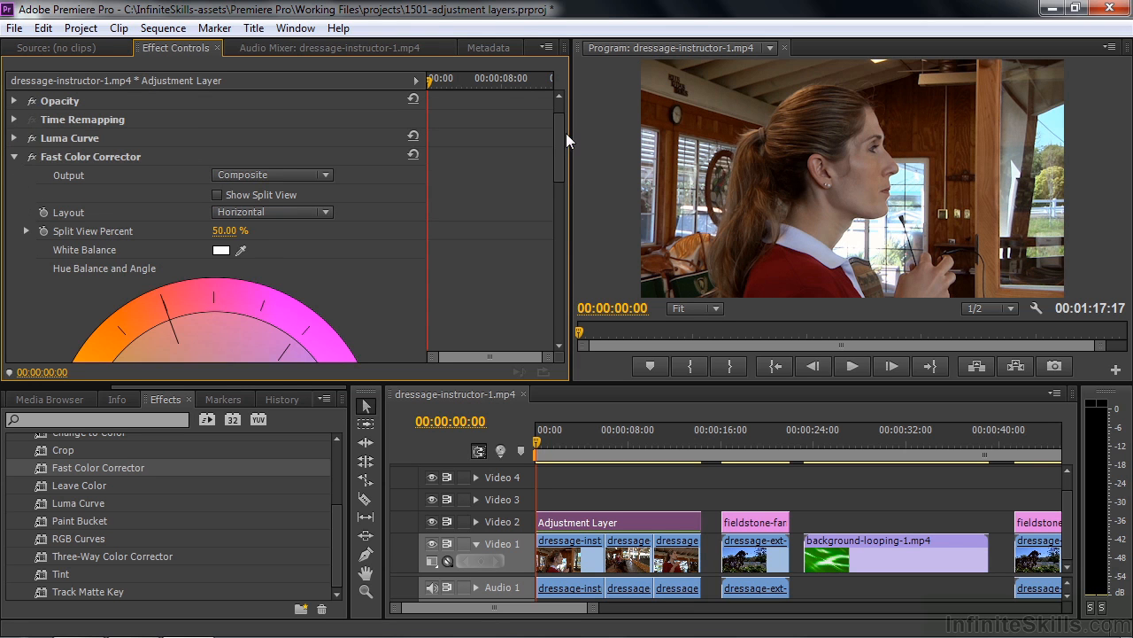
drag(564, 137, 564, 185)
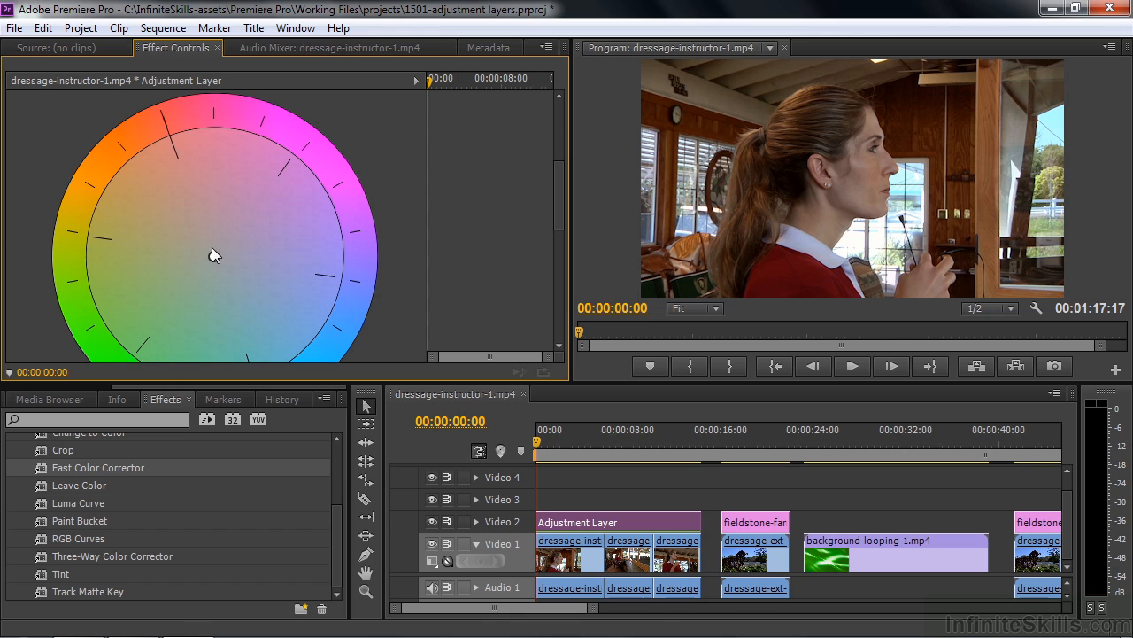
drag(213, 257, 204, 243)
Scrub through the color-corrected clips to review them, ending with the playhead at 00:00:18:22 over the Fieldstone Farm sign clip.
click(543, 449)
drag(544, 450, 679, 461)
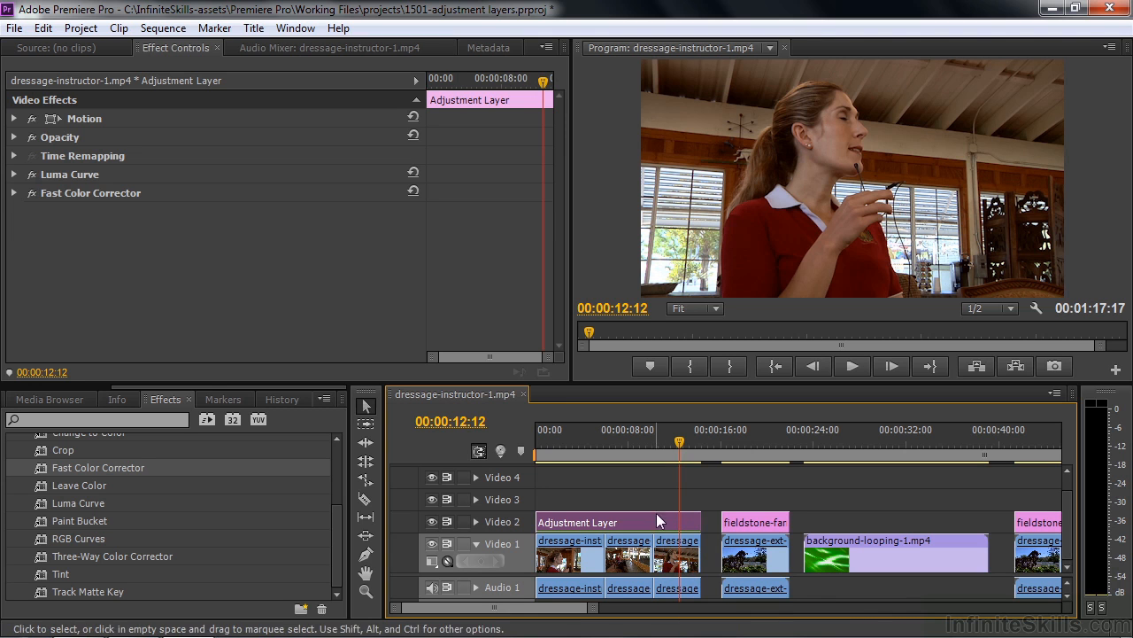
drag(679, 439, 753, 457)
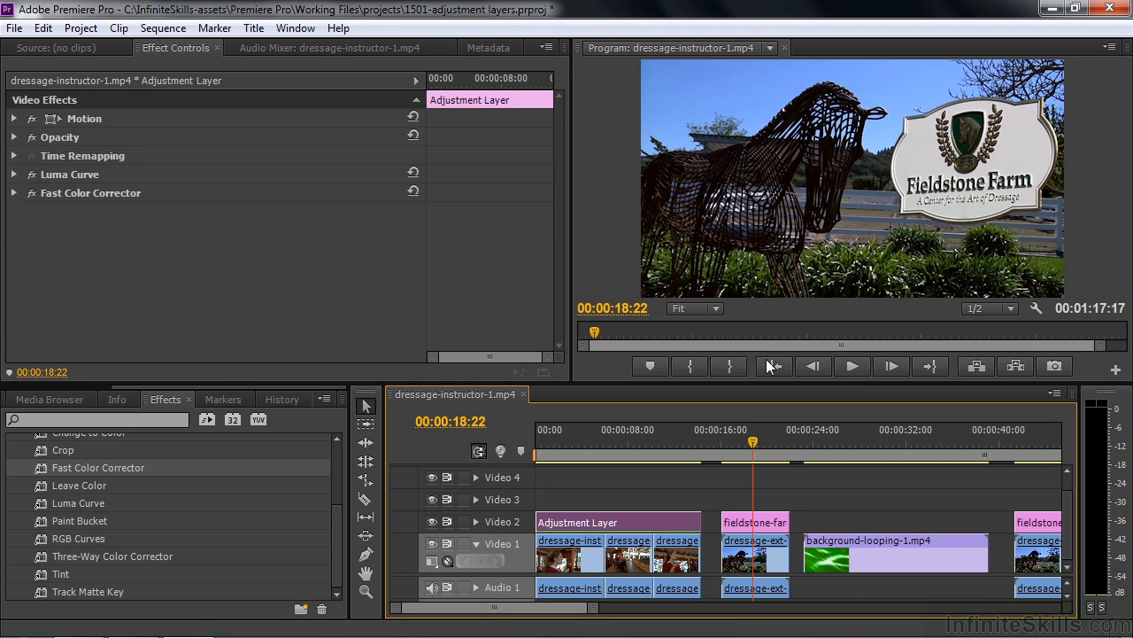
Move the fieldstone-farm overlay up to Video 3 and place an adjustment layer beneath it on Video 2, matching the dressage-ext-3 clip's length.
click(746, 520)
drag(744, 517, 747, 500)
drag(144, 388, 31, 394)
click(35, 401)
drag(50, 478, 789, 521)
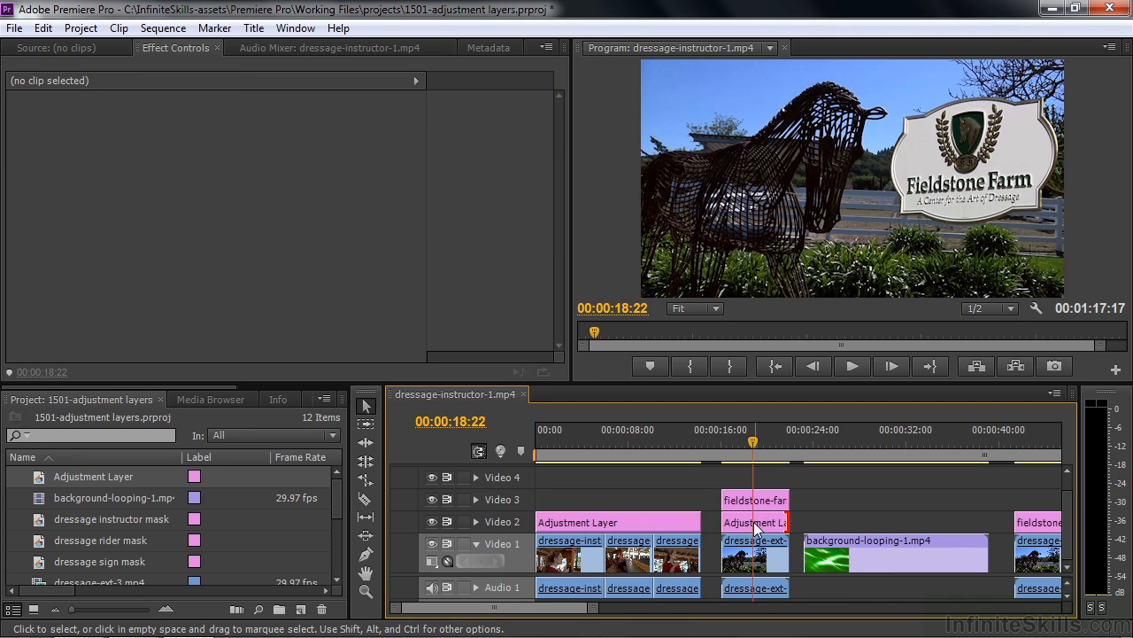
Apply Gaussian Blur to the adjustment layer over dressage-ext-3, with Blurriness 53.0 and Repeat Edge Pixels enabled.
click(742, 524)
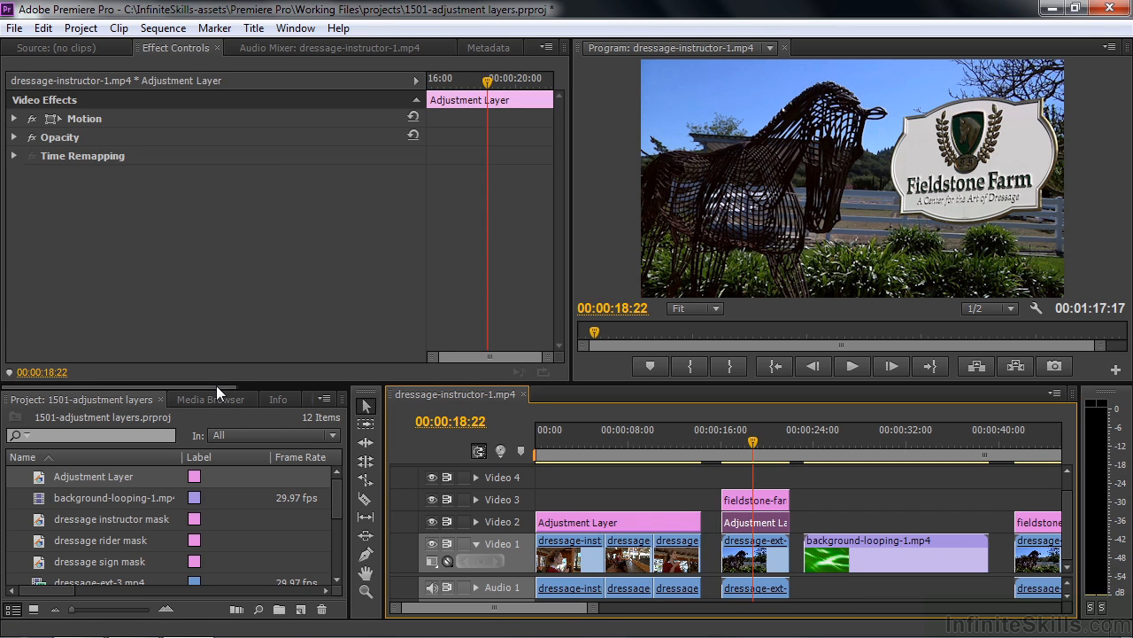
drag(218, 387, 343, 392)
click(165, 400)
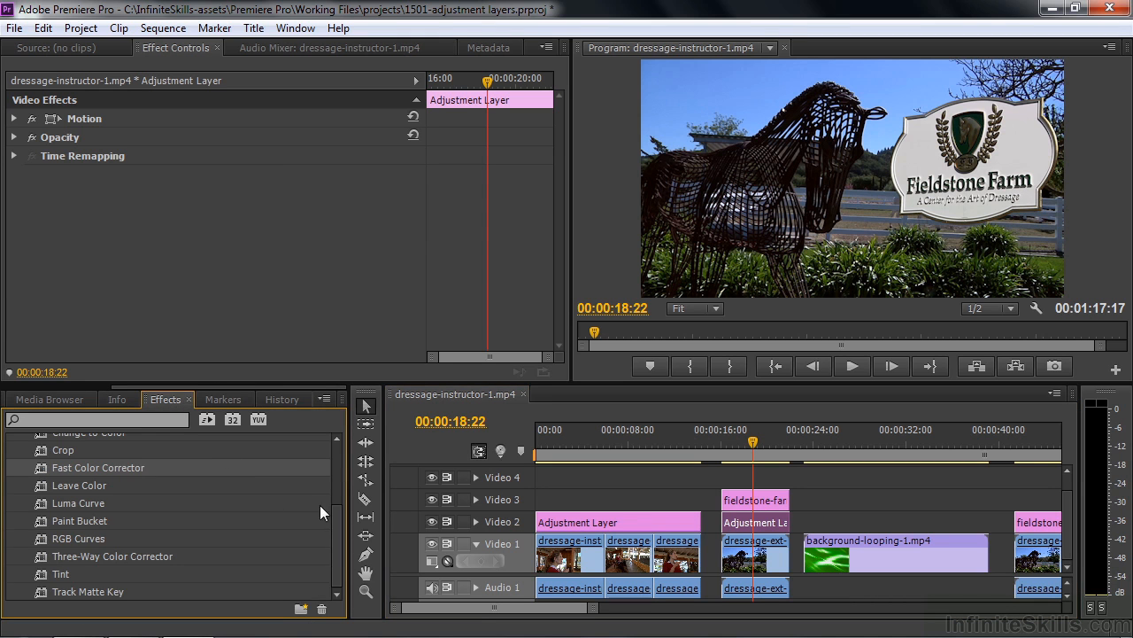
drag(340, 534, 334, 409)
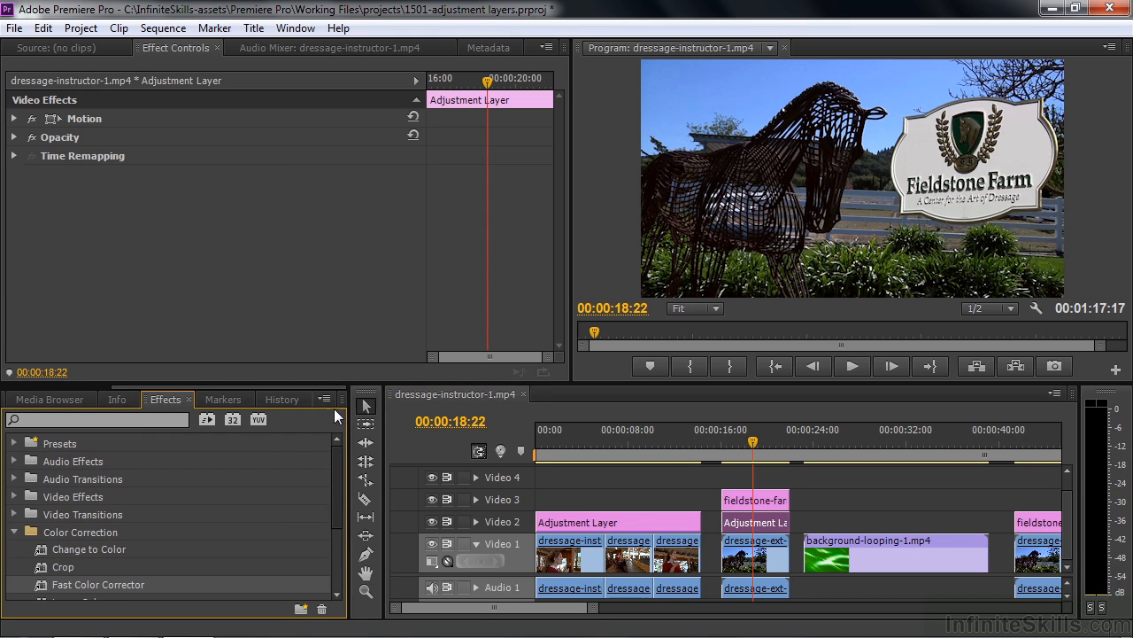
click(13, 497)
click(23, 531)
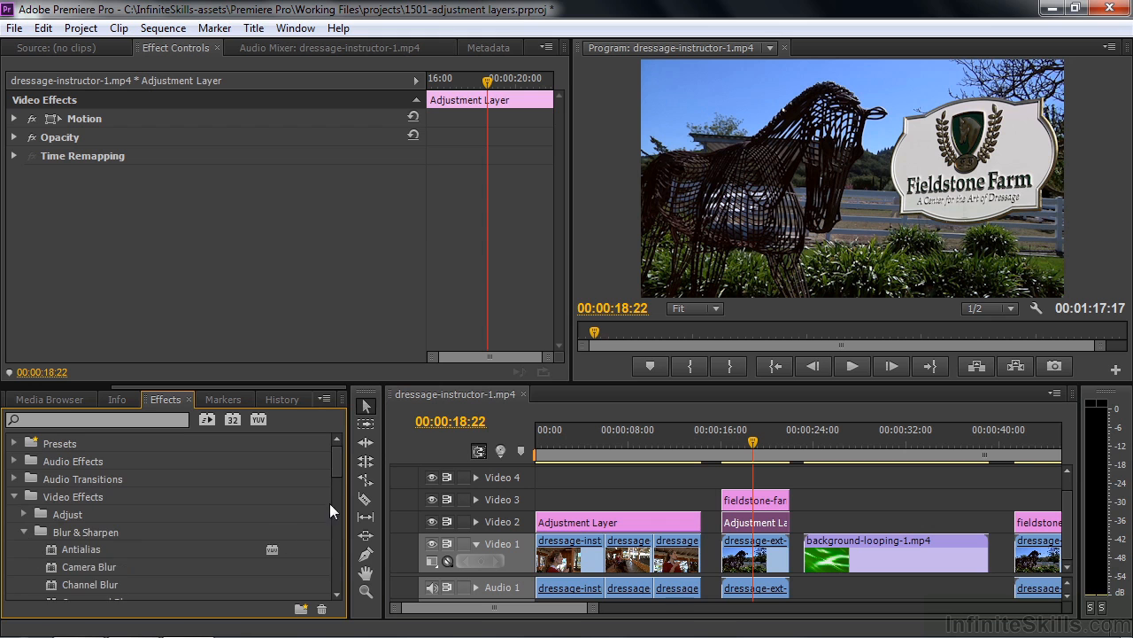
drag(332, 467, 335, 500)
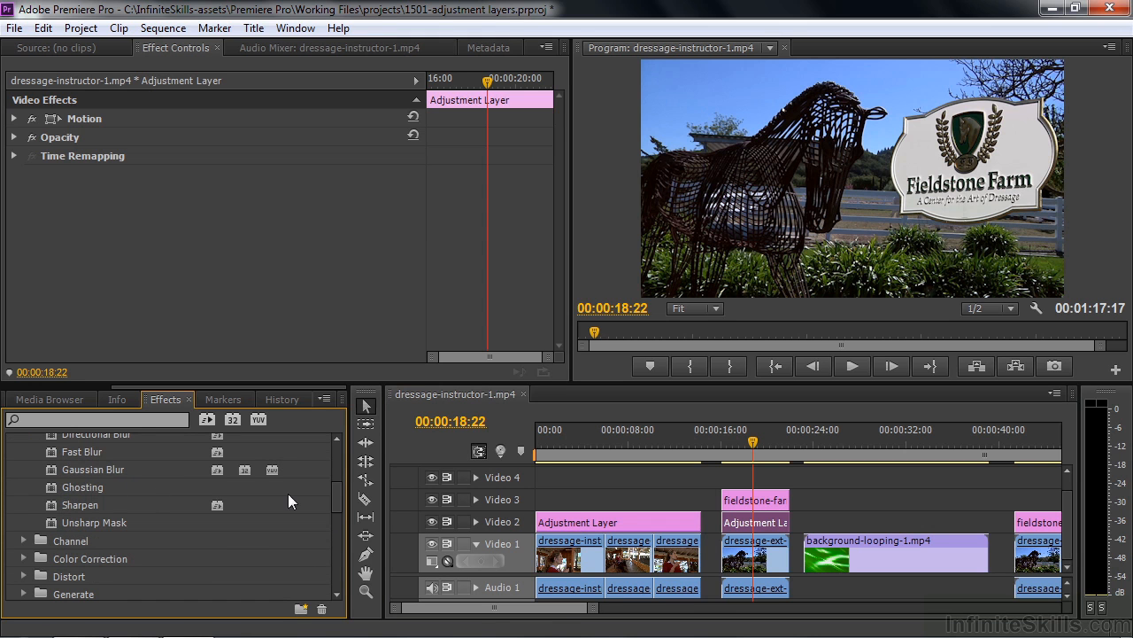
double_click(64, 470)
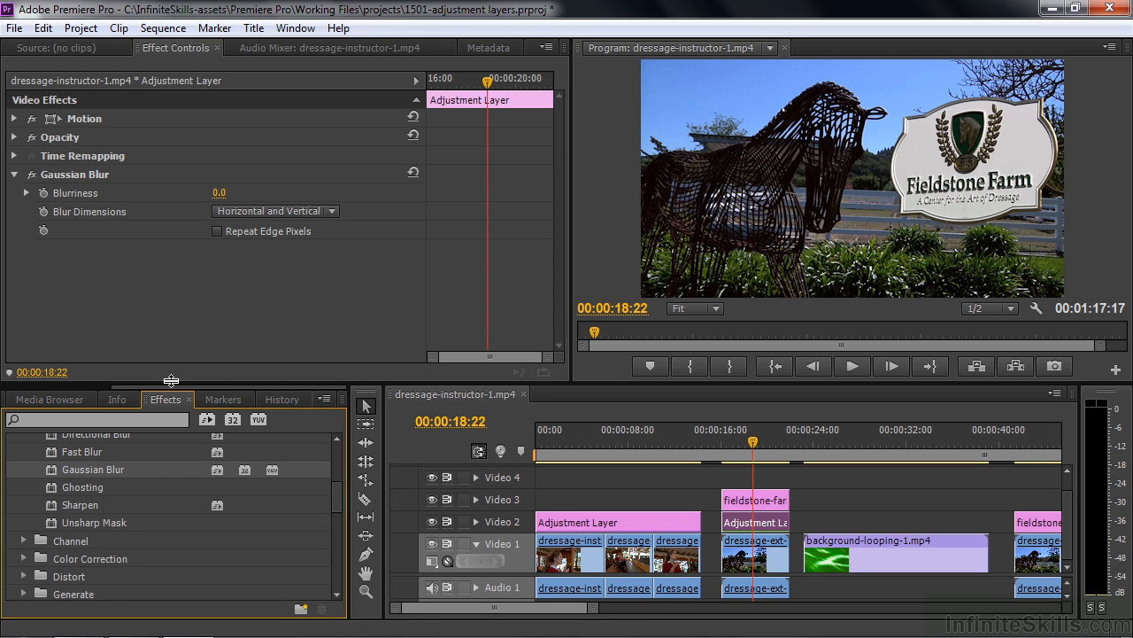
drag(218, 192, 267, 192)
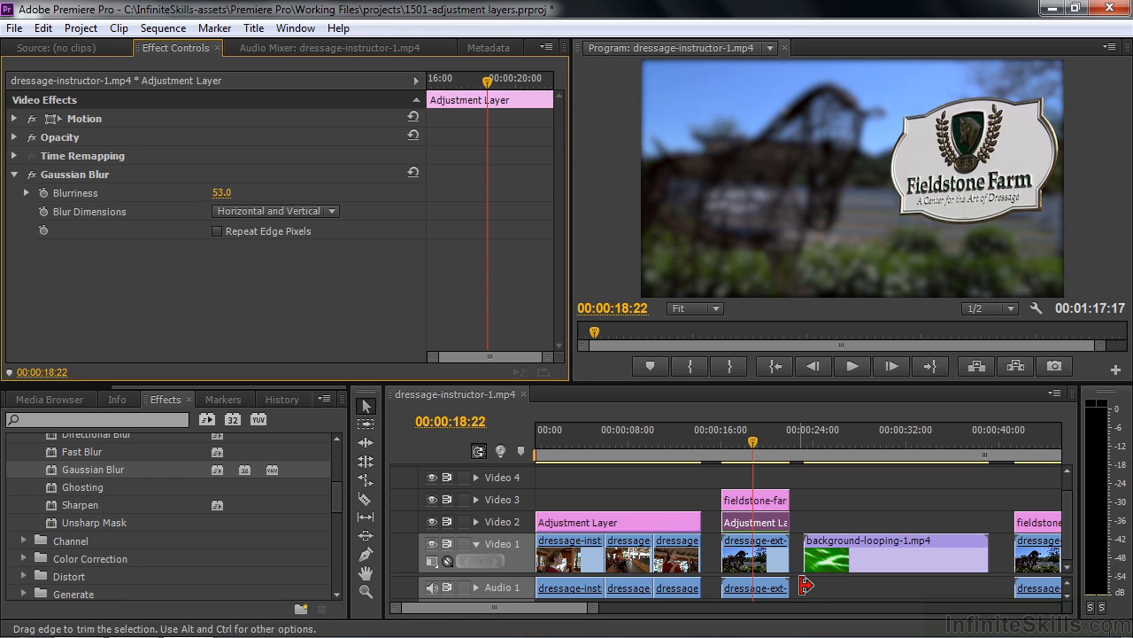
click(217, 231)
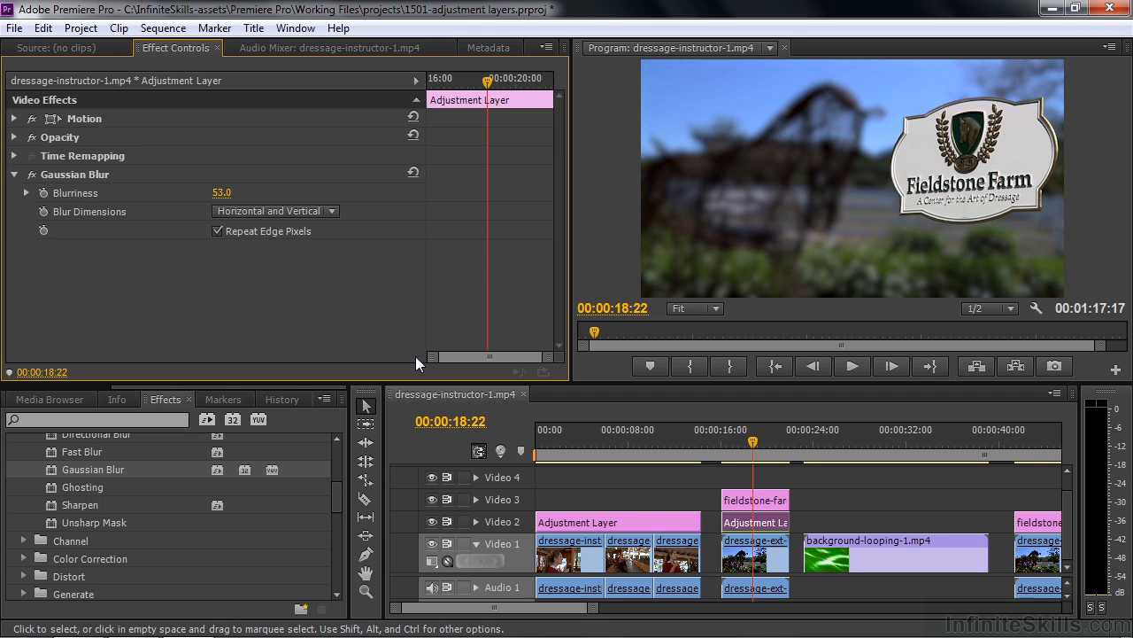
Turn off Uniform Scale in the adjustment layer's Motion settings and narrow it to a Scale Width of 48.1.
click(76, 116)
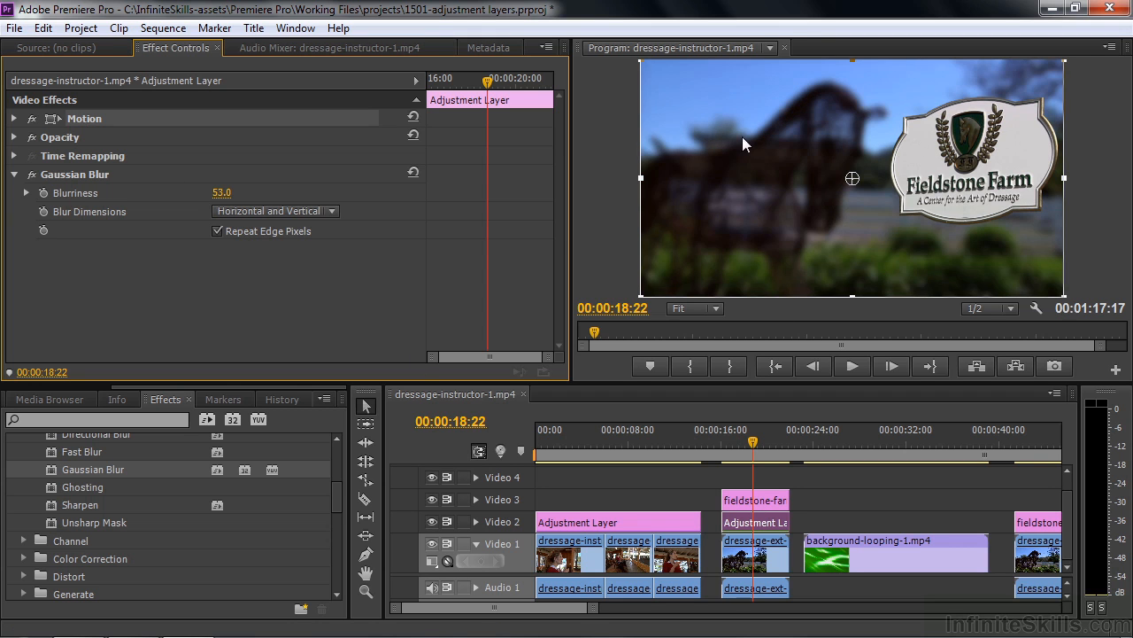
click(14, 119)
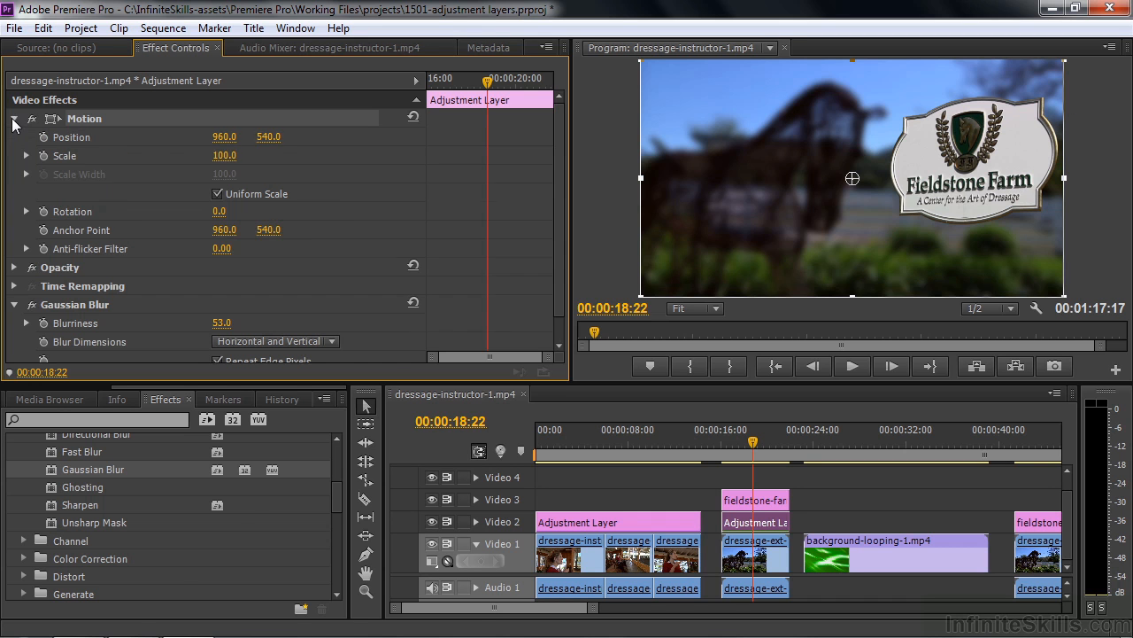
click(217, 194)
drag(641, 178, 758, 193)
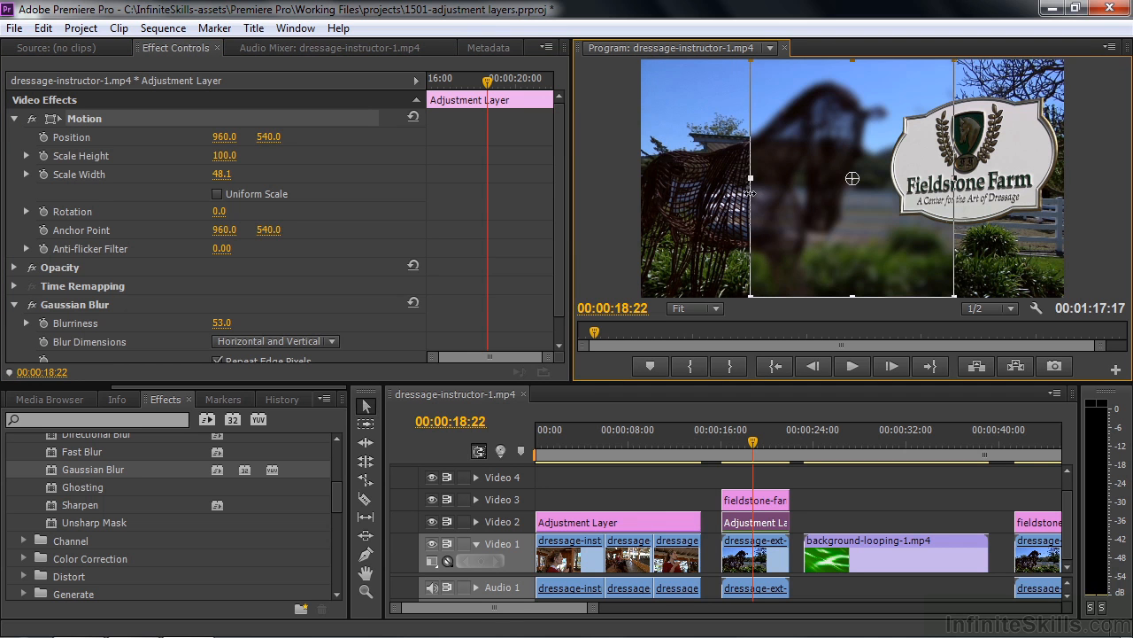
Position the blurred adjustment layer behind the sign at about 1530.4, 576.1, with its Scale Height stretched to 121.6.
drag(831, 226, 974, 271)
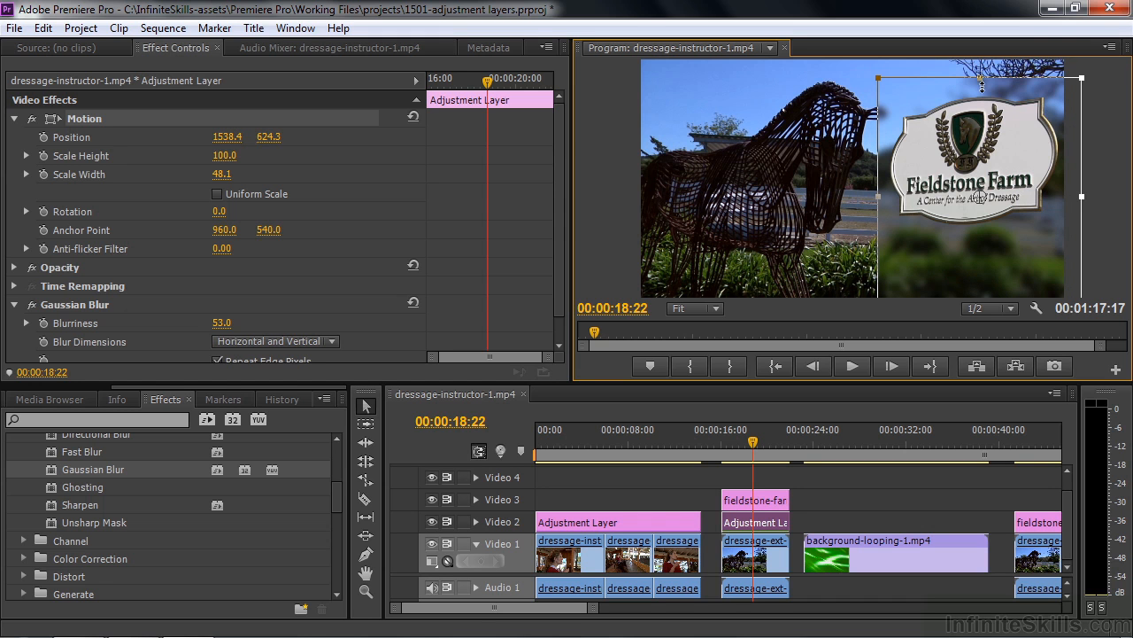
drag(981, 82, 981, 55)
drag(973, 250, 969, 239)
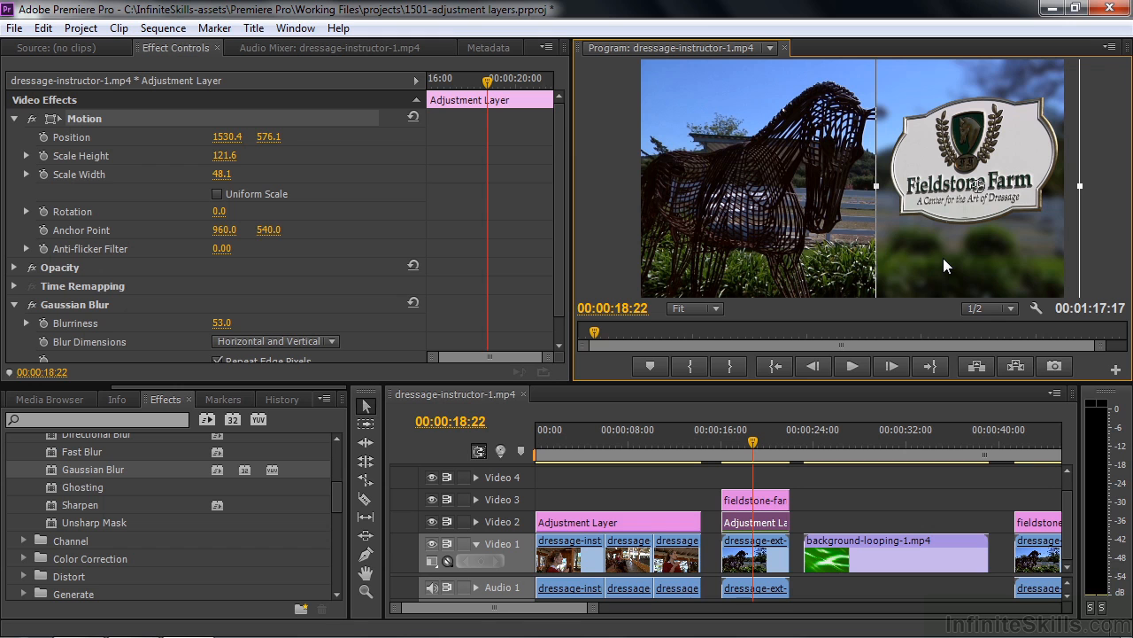
click(15, 118)
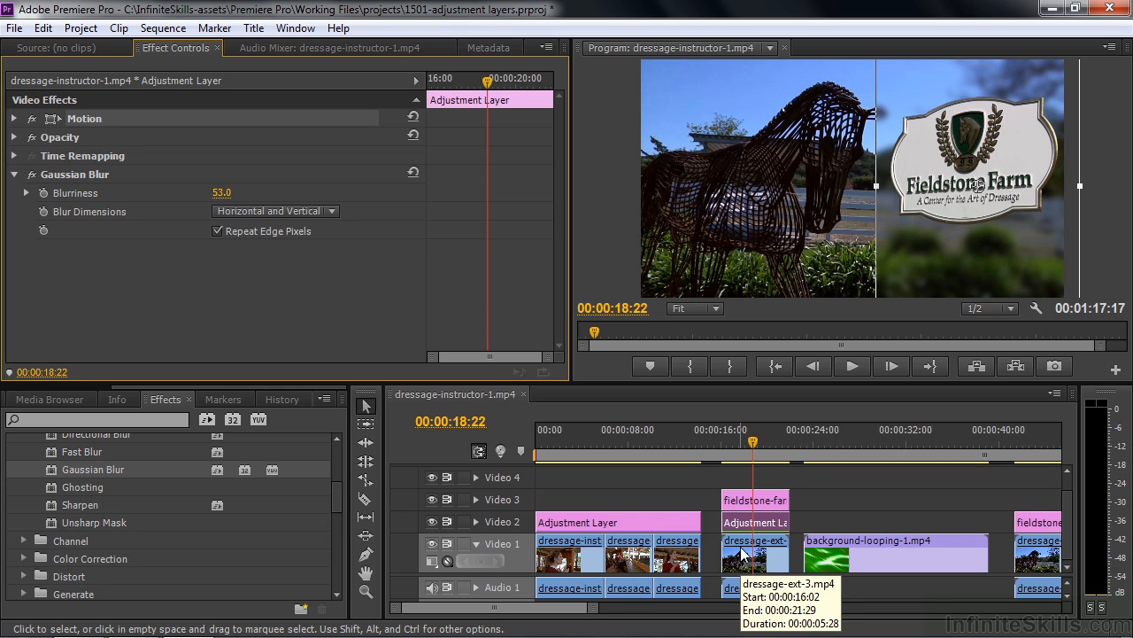
Show the Opacity and Blend Mode settings of the adjustment layer over dressage-ext-3.
click(744, 523)
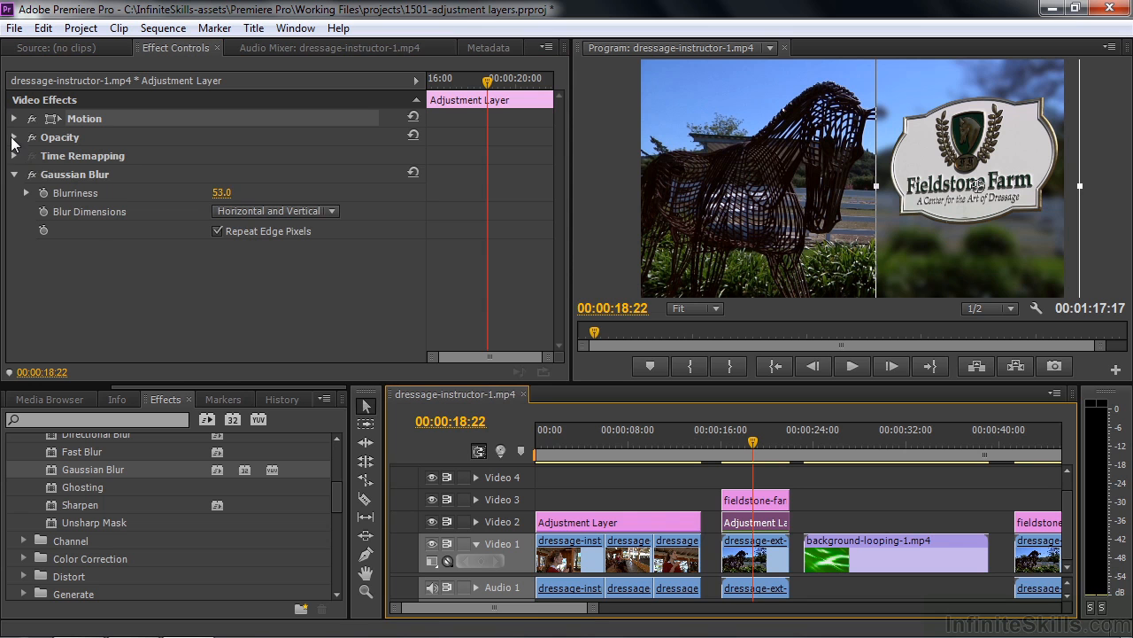
click(13, 138)
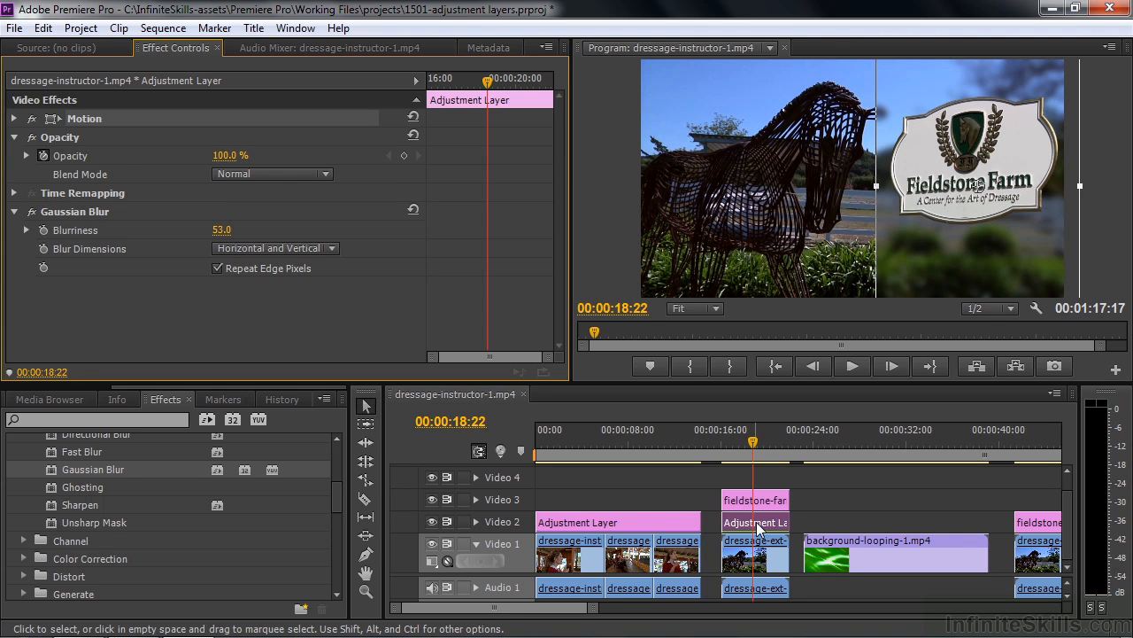
Try the Multiply blend mode on the blurred adjustment layer and set it back to Normal.
click(329, 174)
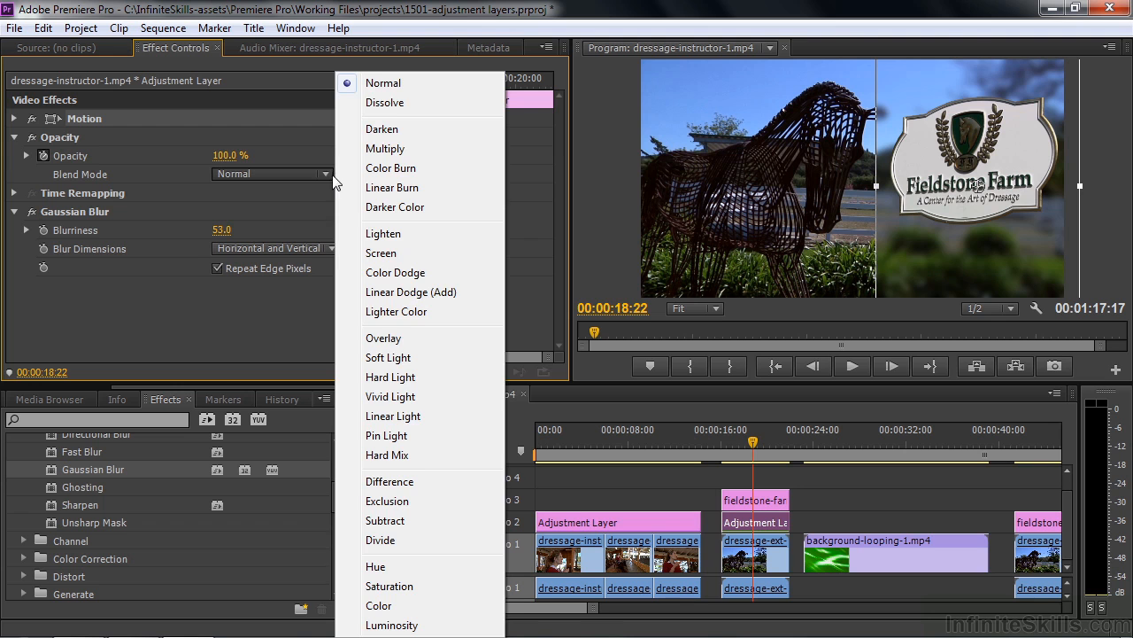
click(403, 396)
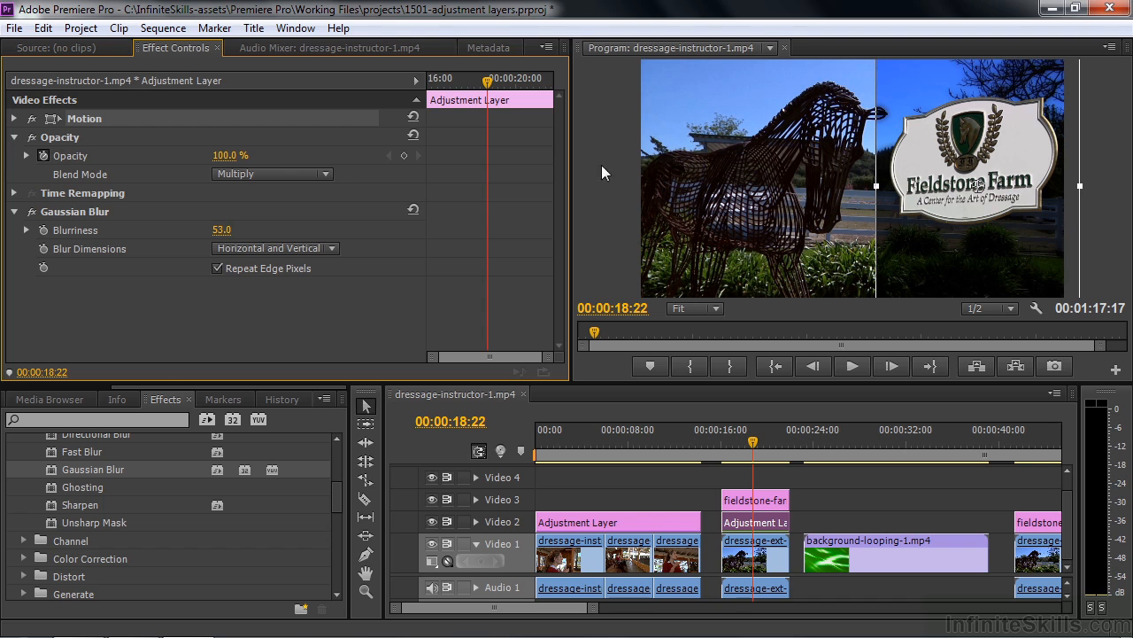
click(328, 174)
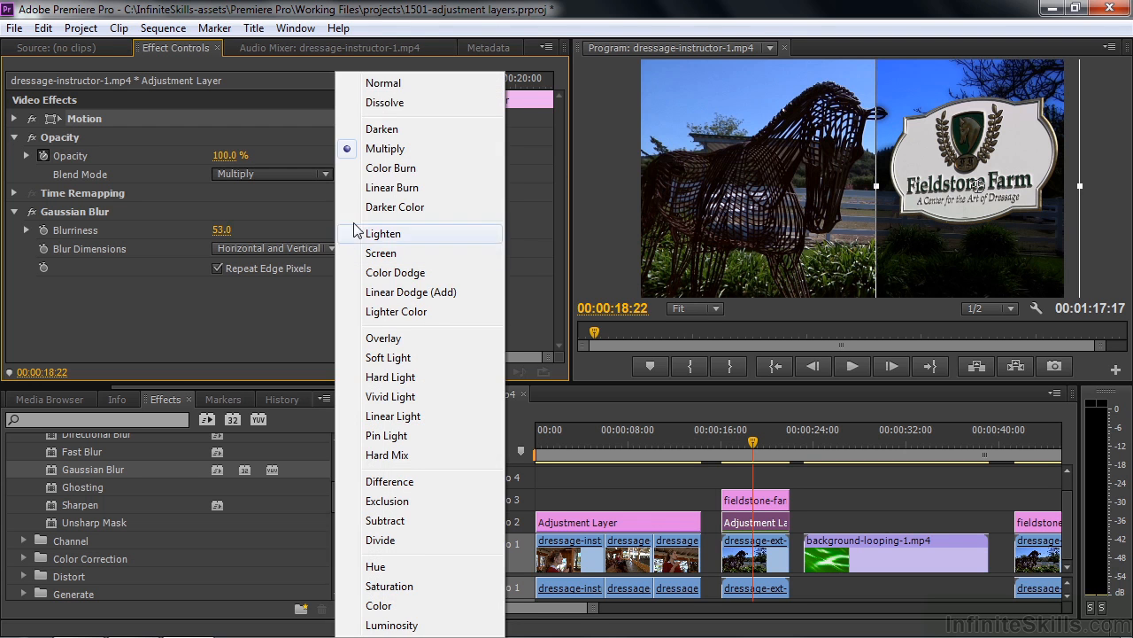
click(392, 83)
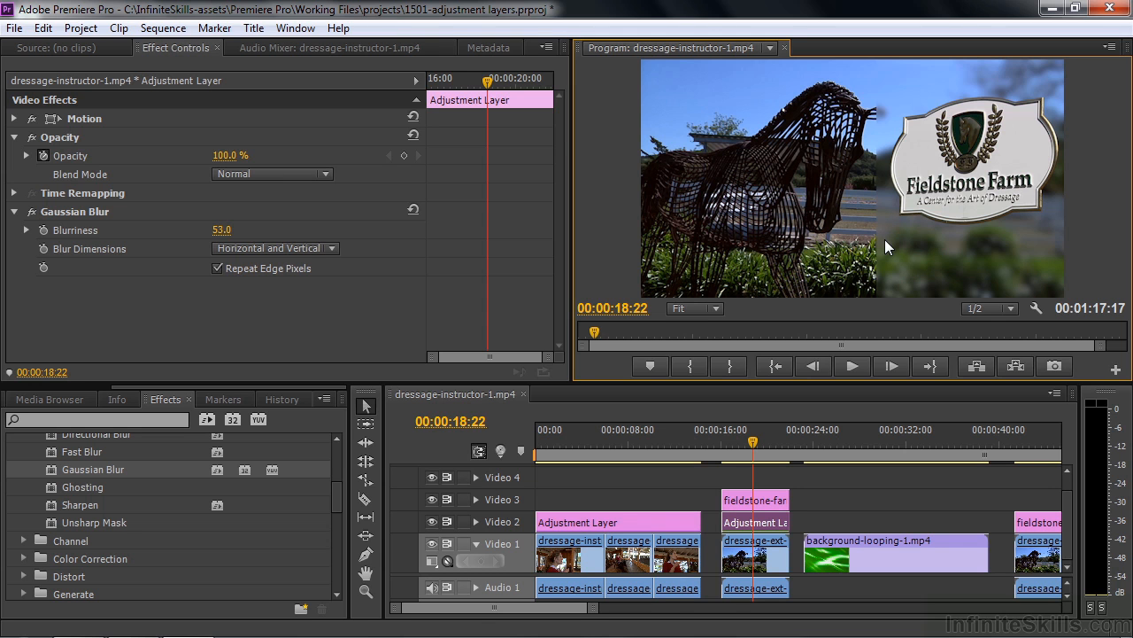
Place another Adjustment Layer on Video 2 above background-looping-1.mp4, spanning the clip's full length.
click(493, 609)
drag(493, 609, 549, 609)
drag(566, 438, 650, 446)
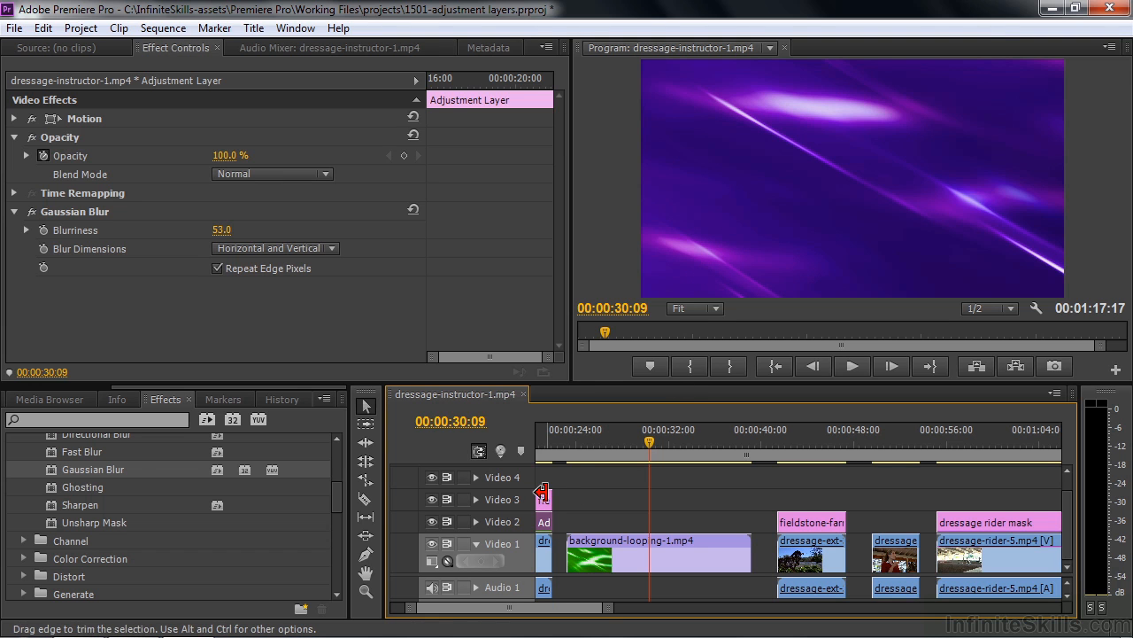
drag(135, 385, 34, 388)
click(57, 403)
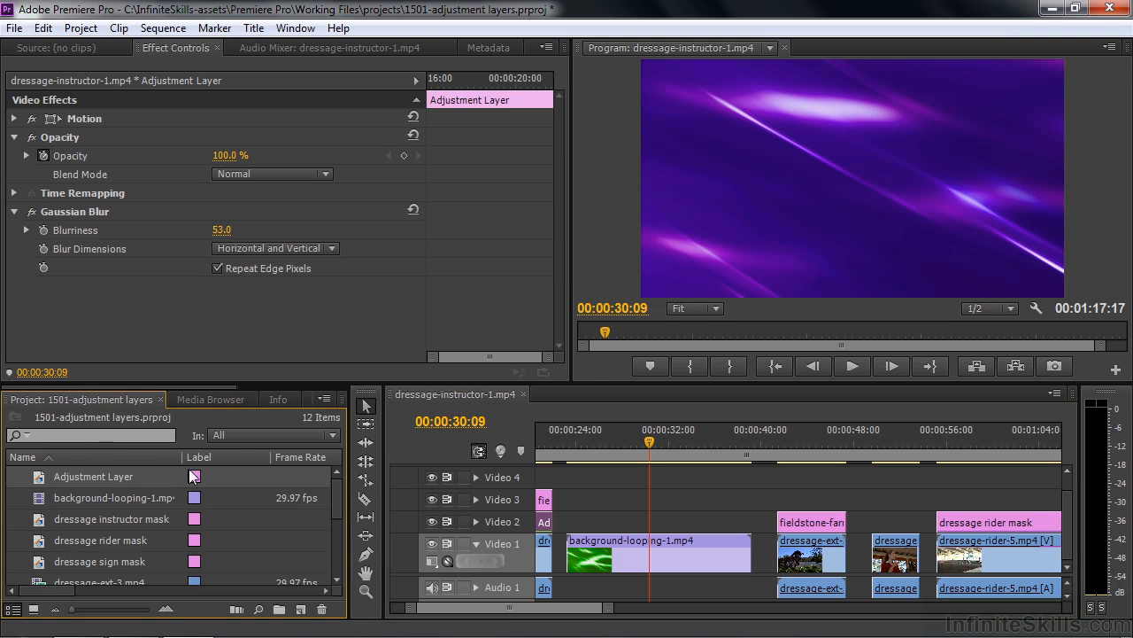
drag(56, 478, 742, 522)
click(699, 522)
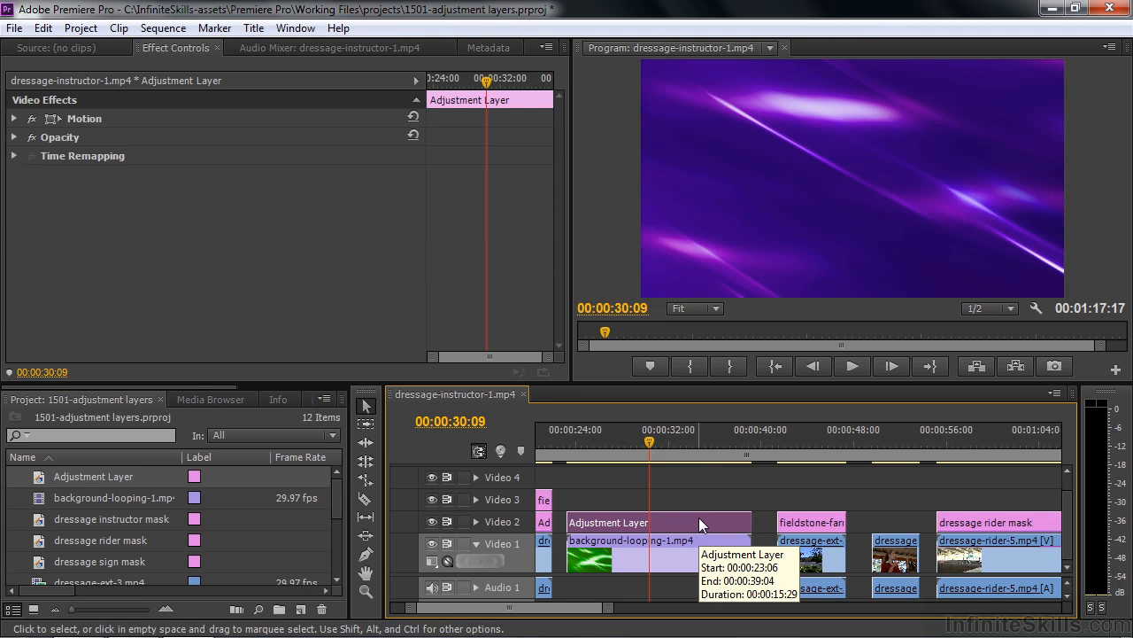
Turn off Uniform Scale for the adjustment layer over background-looping-1.mp4 and narrow it to a Scale Width of about 20.9.
click(93, 119)
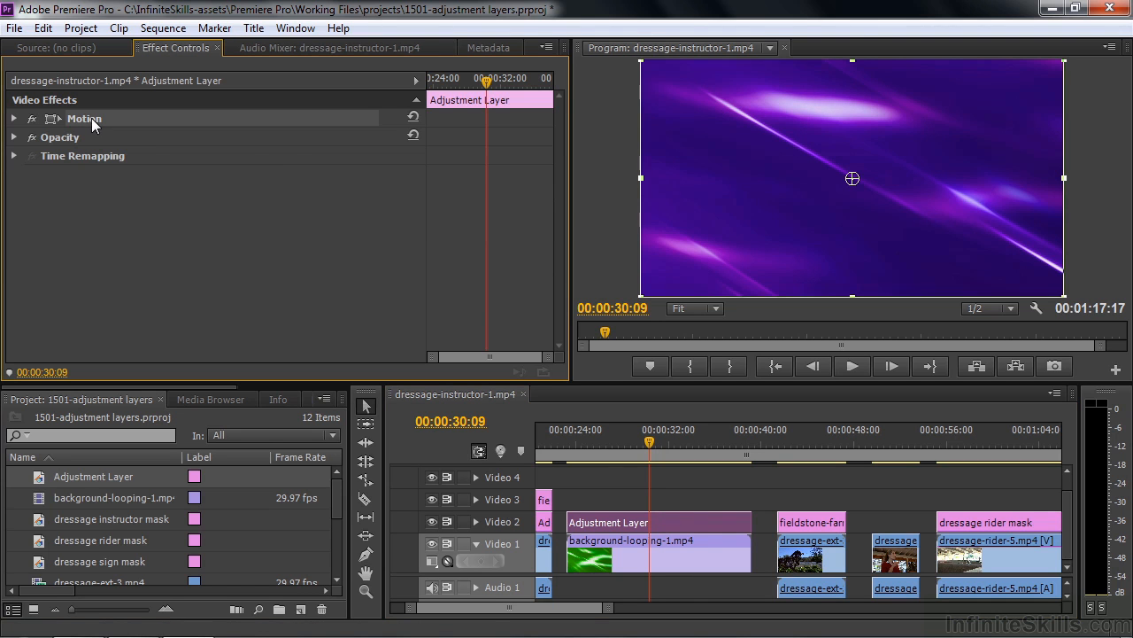
click(14, 118)
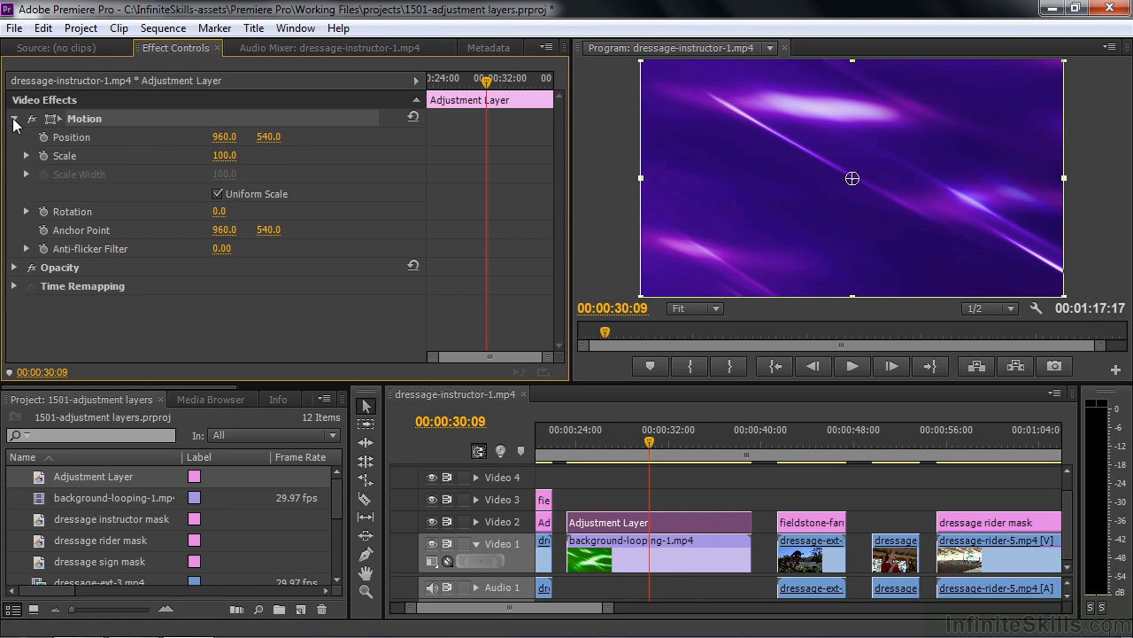
click(217, 194)
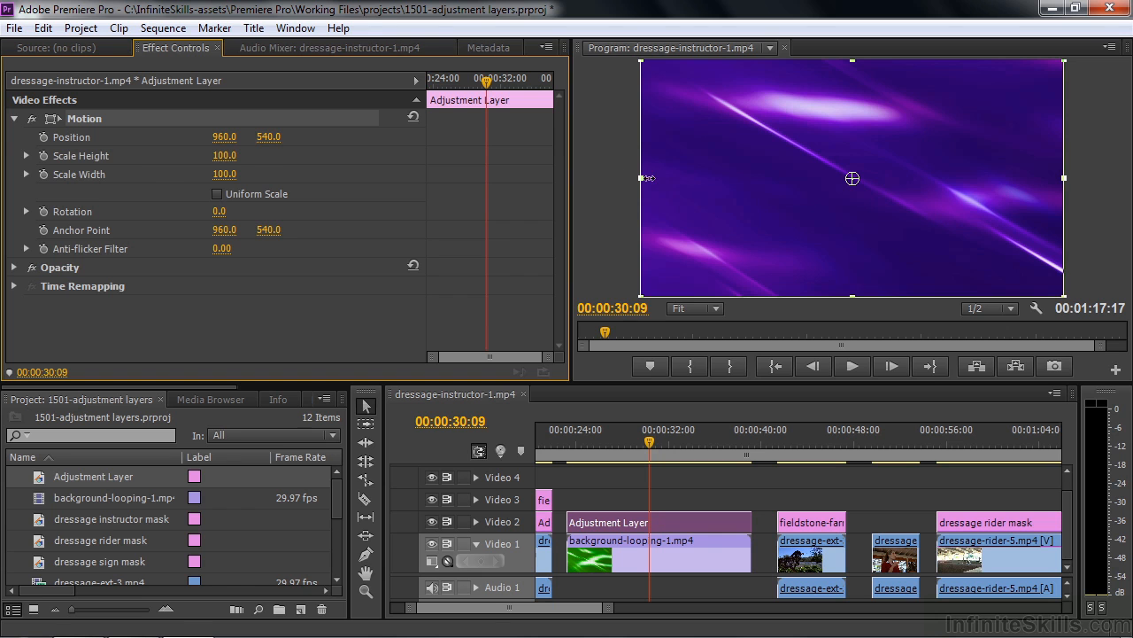
drag(664, 182, 812, 178)
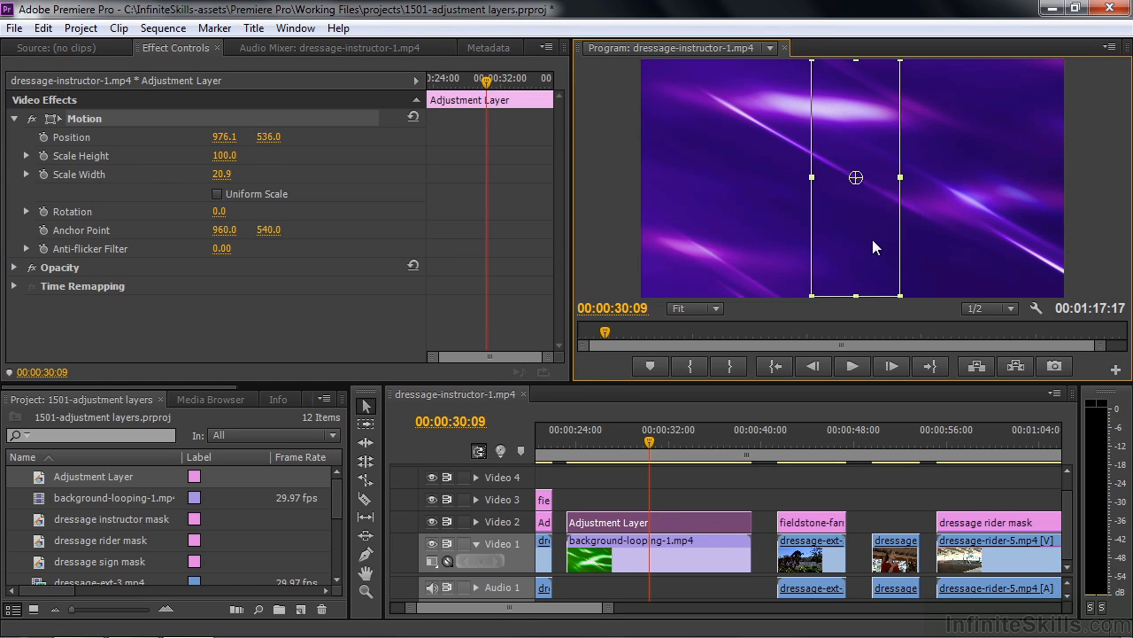
Stretch the narrow strip to a Scale Height of about 127.5 and place it along the picture's left edge at about 200.8, 483.8.
drag(872, 240, 865, 216)
drag(849, 279, 850, 319)
drag(857, 252, 692, 262)
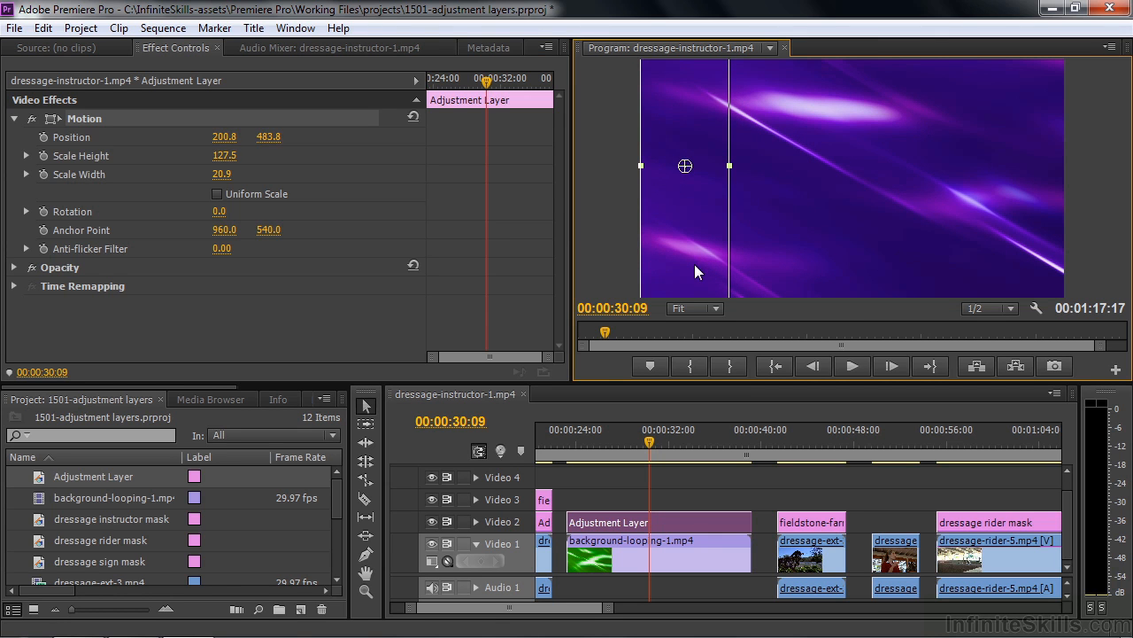
Apply Fast Color Corrector to the strip's adjustment layer, with Balance Magnitude 100.00, Balance Gain about 32.17 and Balance Angle about -118.2°.
click(651, 522)
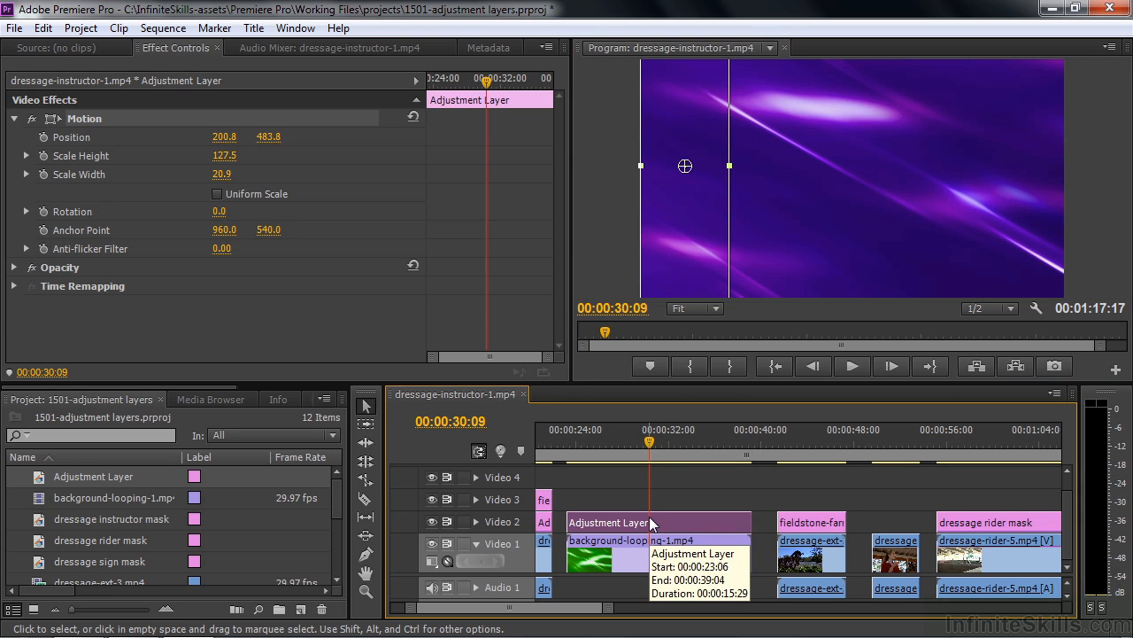
key(Up)
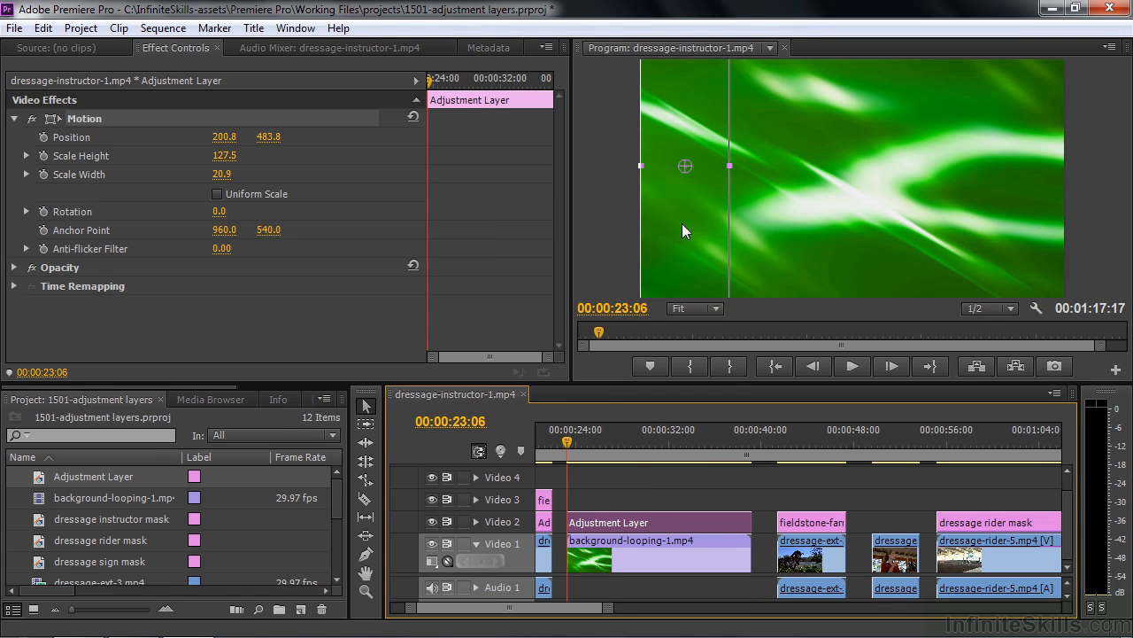
drag(168, 387, 338, 404)
click(167, 399)
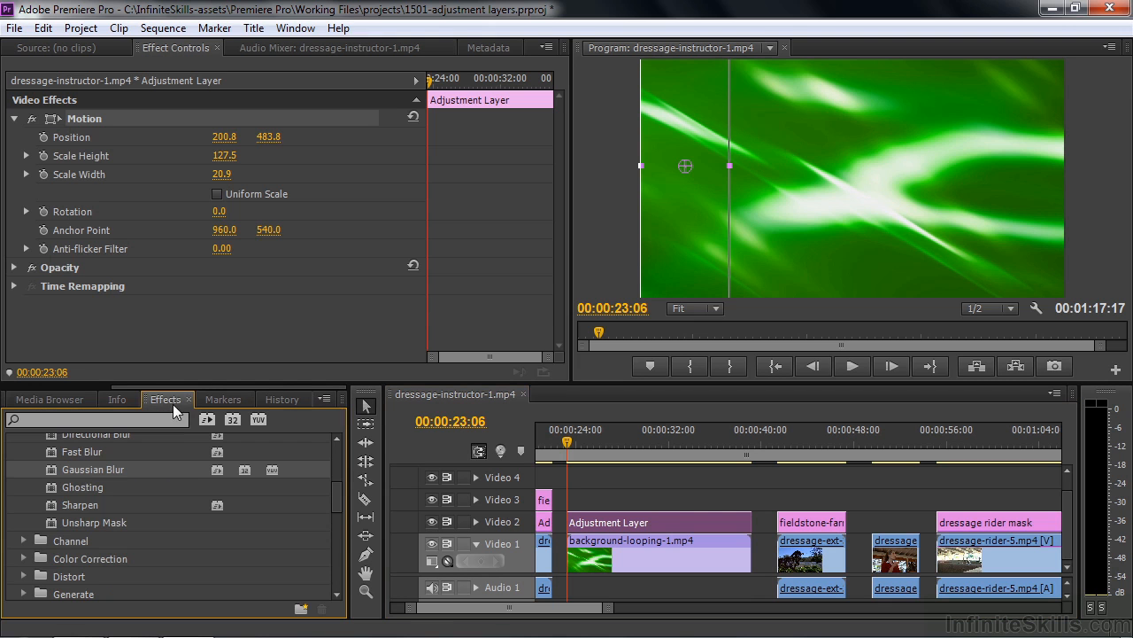
drag(331, 488, 331, 597)
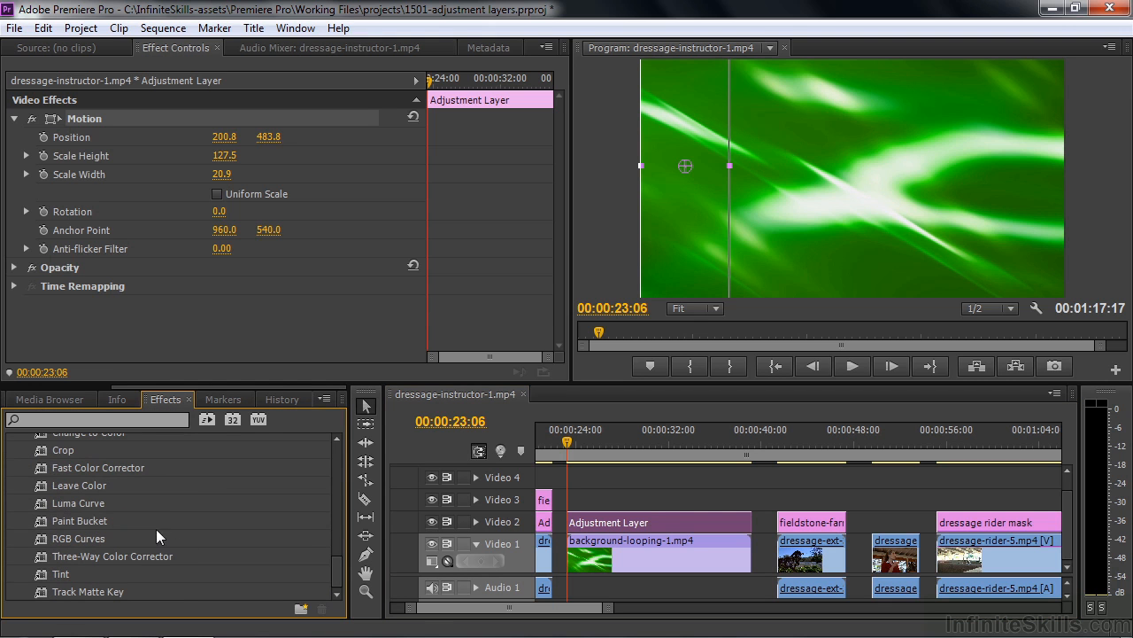
double_click(46, 470)
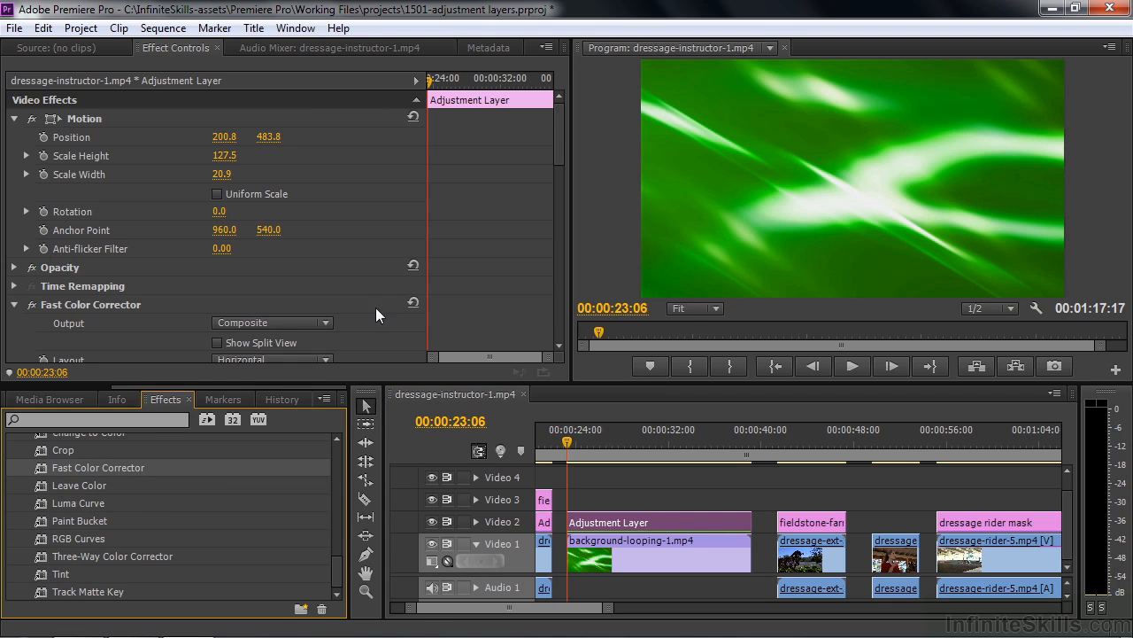
drag(558, 152, 559, 232)
drag(215, 239, 198, 207)
Keyframe the Balance Angle from the layer's start at 00:00:23:06 to 2 full rotations at its end, and preview the color animation.
drag(557, 219, 551, 273)
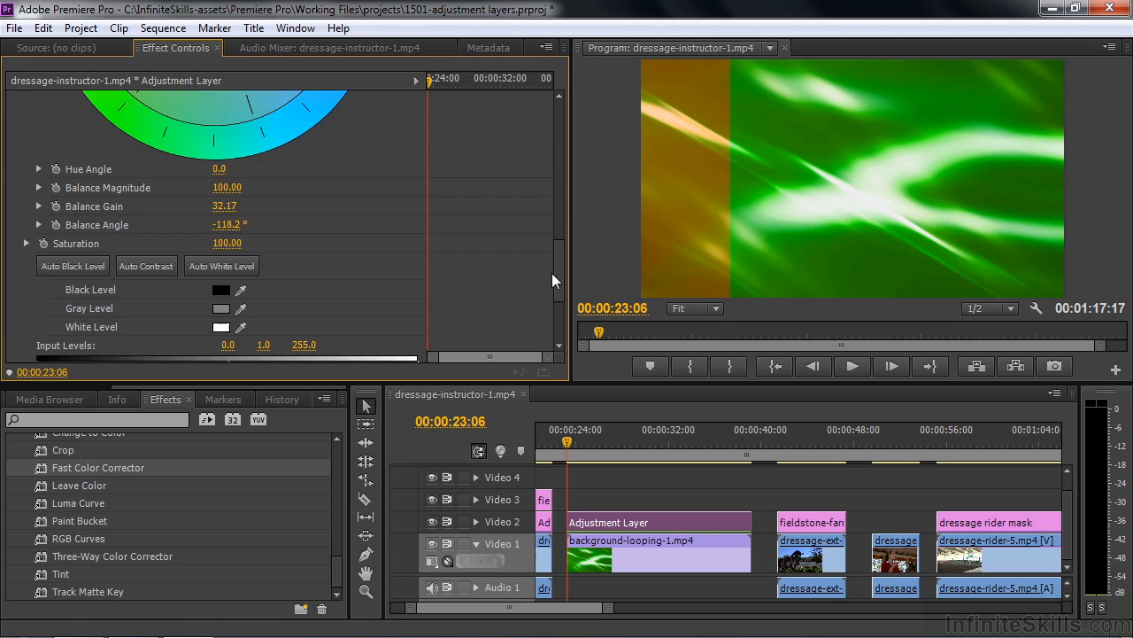
click(55, 224)
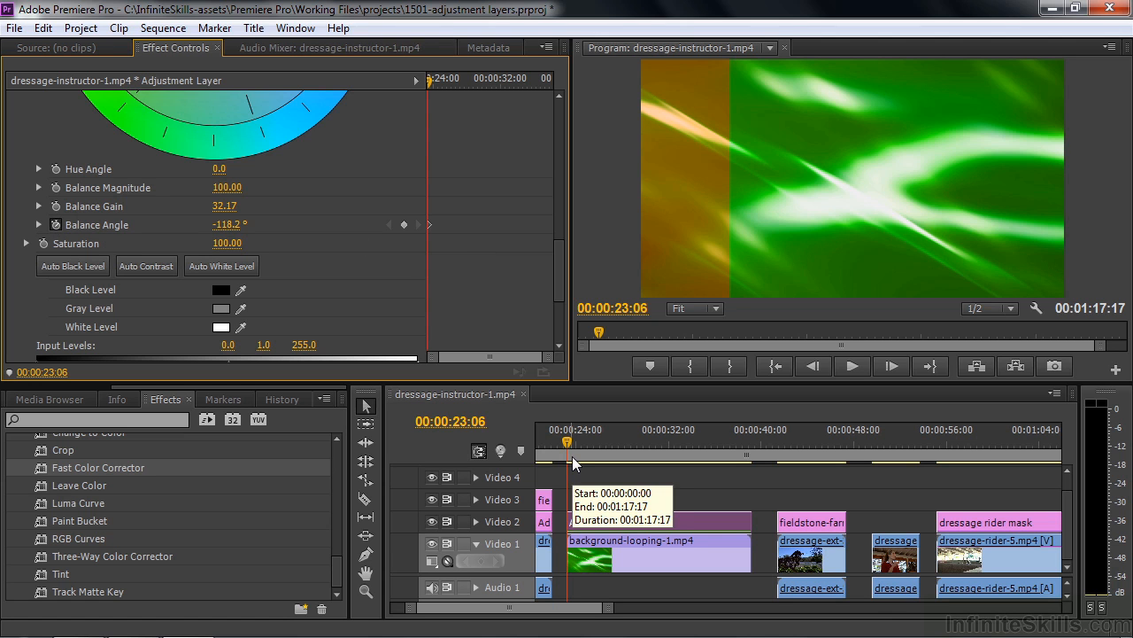
key(Down)
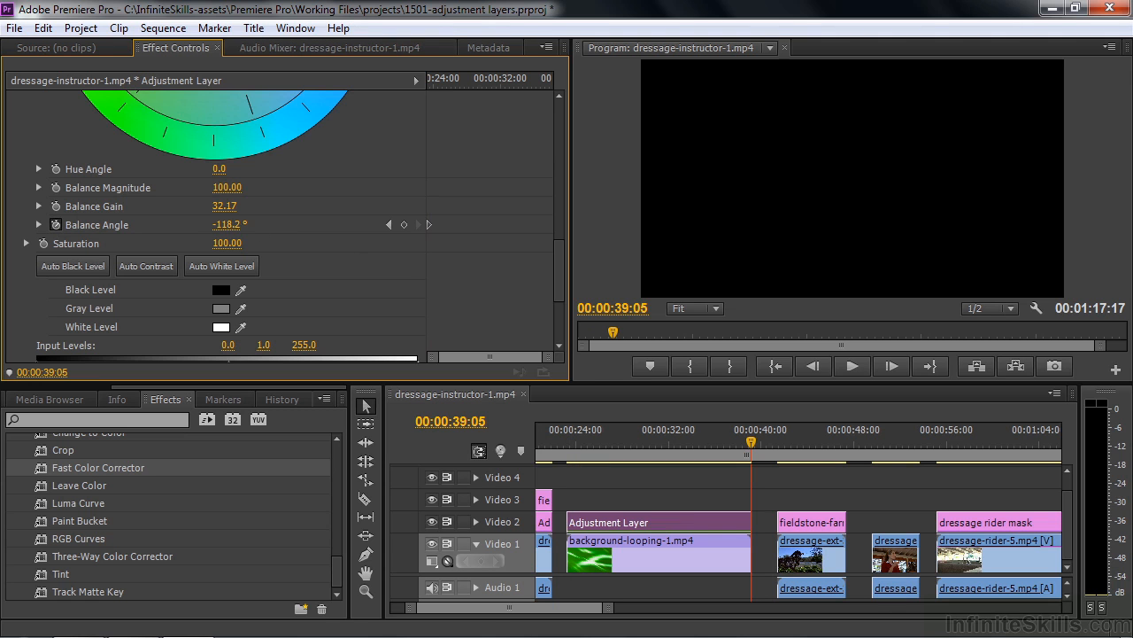
click(239, 224)
text(2)
key(Return)
key(Up)
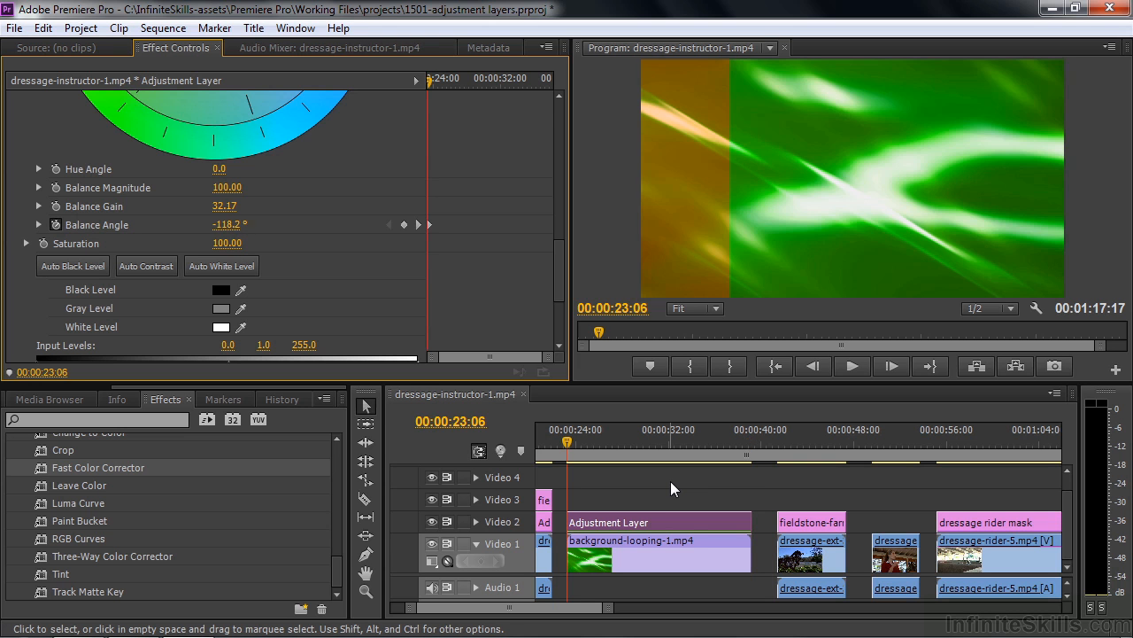
key(space)
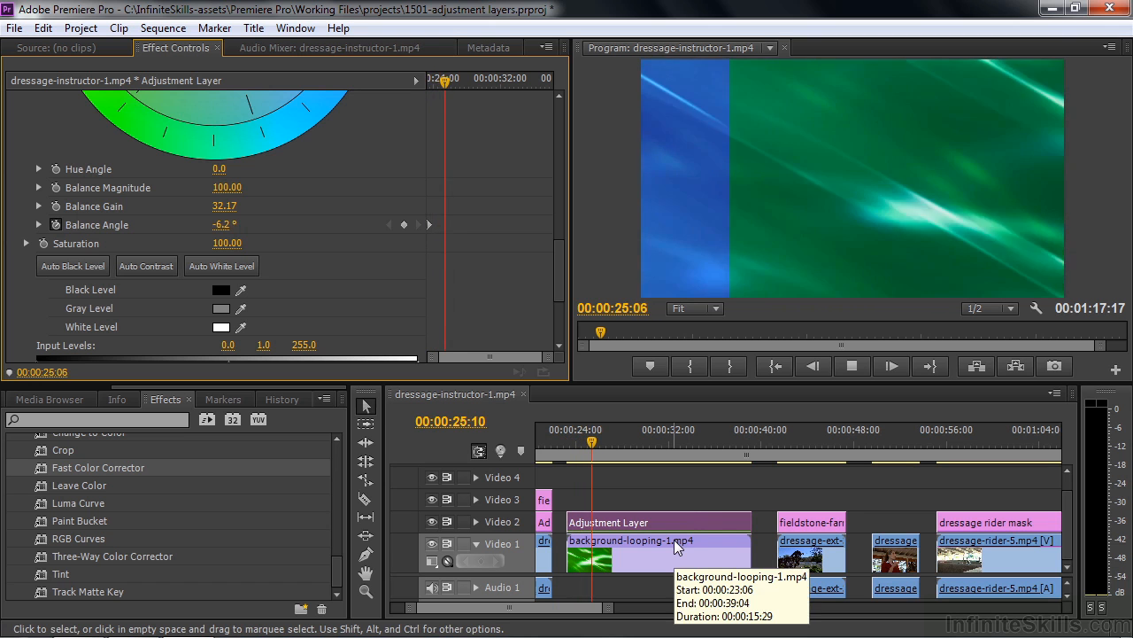
key(space)
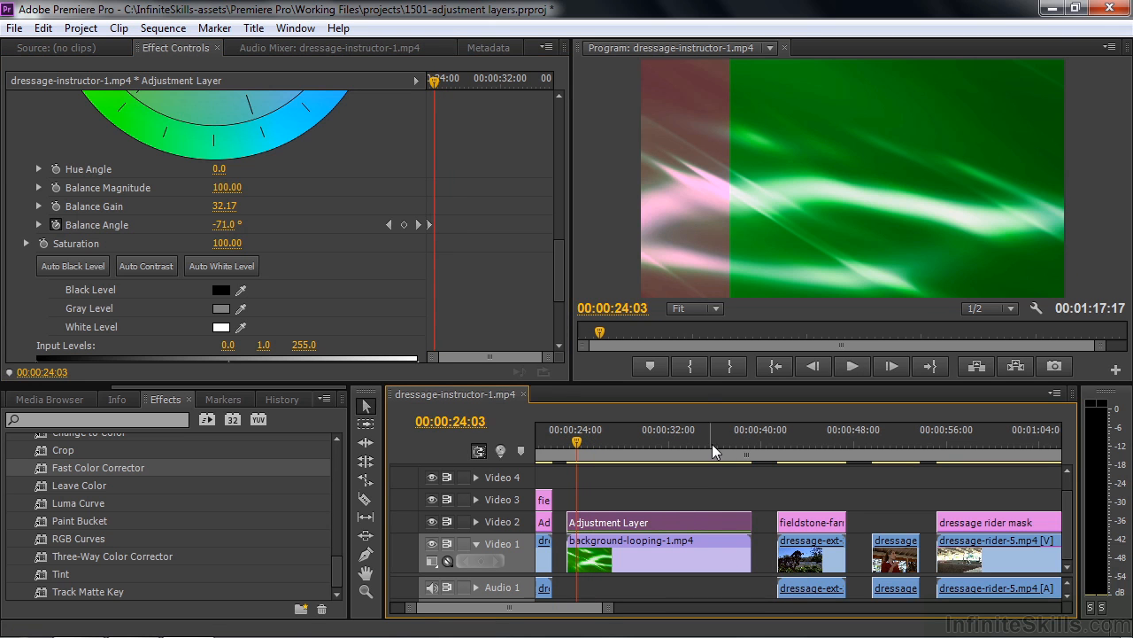
Keyframe the strip's Position to travel from the picture's left edge at 00:00:23:06 to its right edge at the last frame, and preview it.
key(Up)
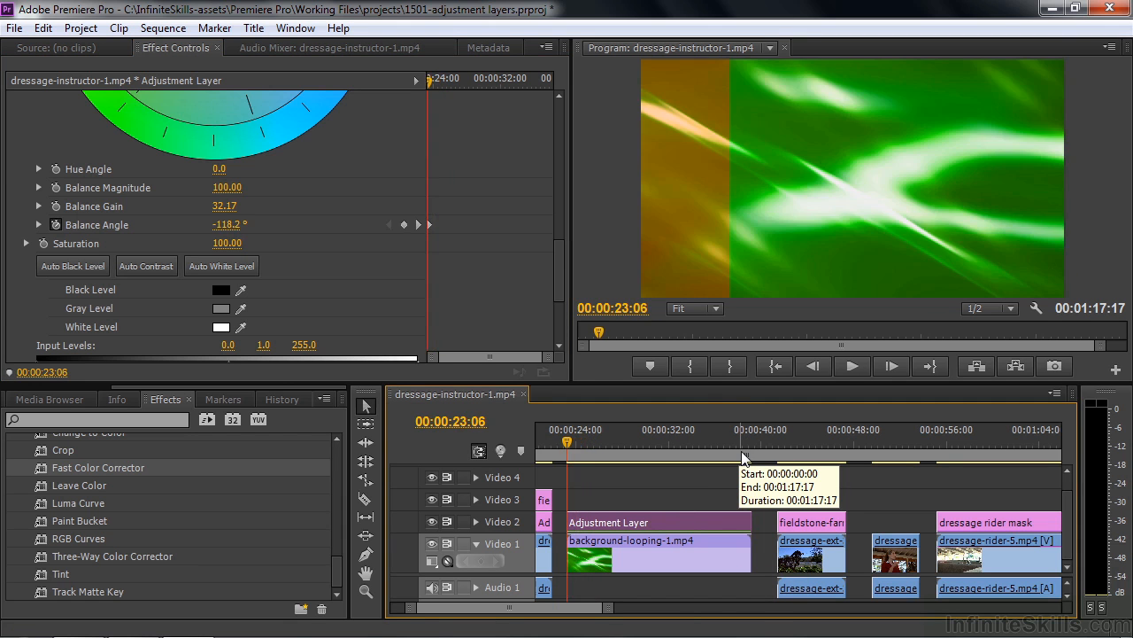
drag(558, 291, 562, 92)
click(101, 116)
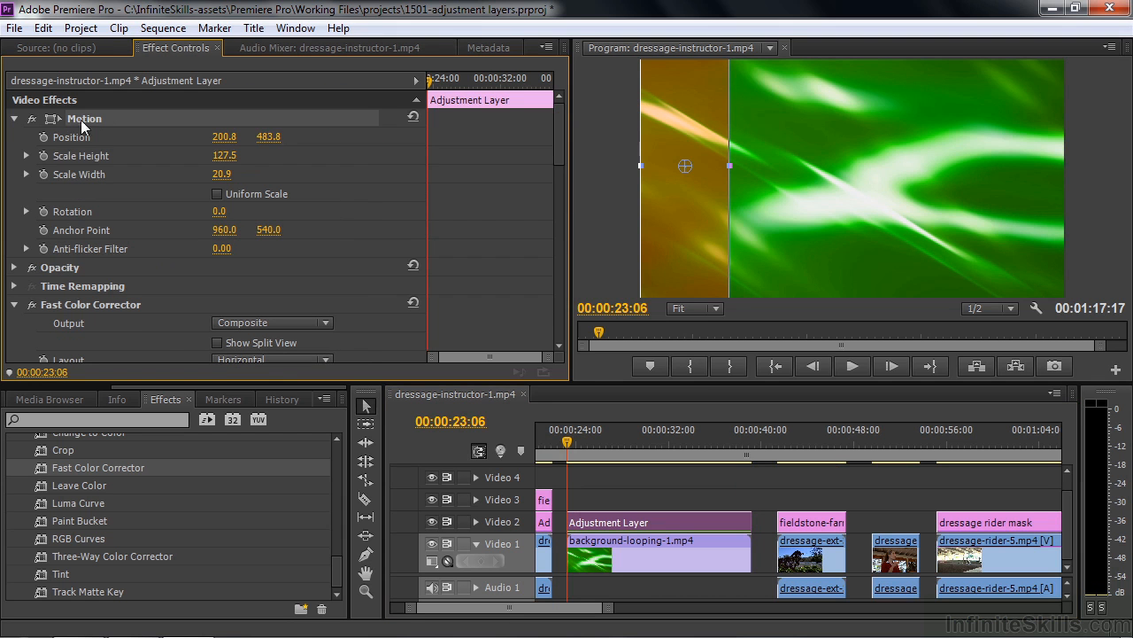
click(44, 137)
key(Down)
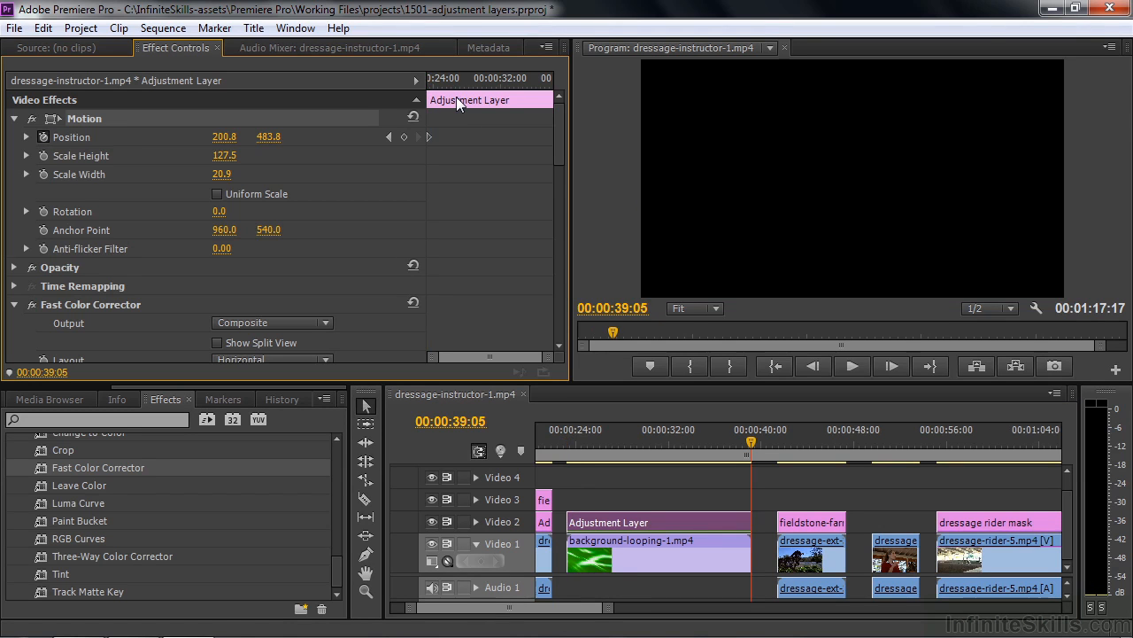
key(Left)
drag(662, 123, 998, 124)
drag(752, 443, 580, 454)
key(space)
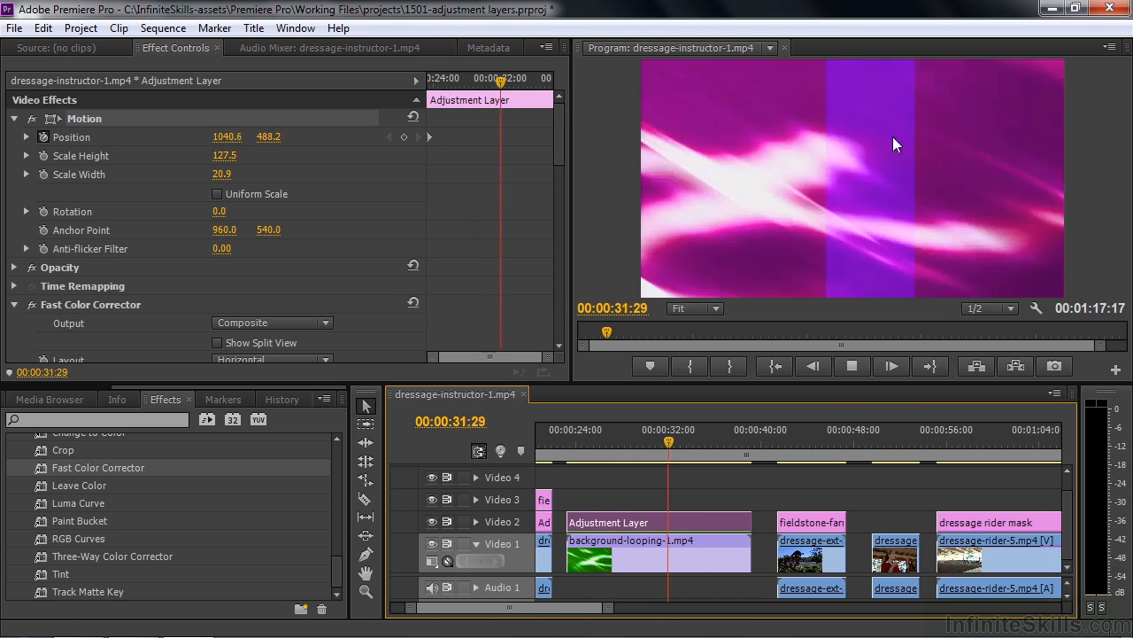
key(space)
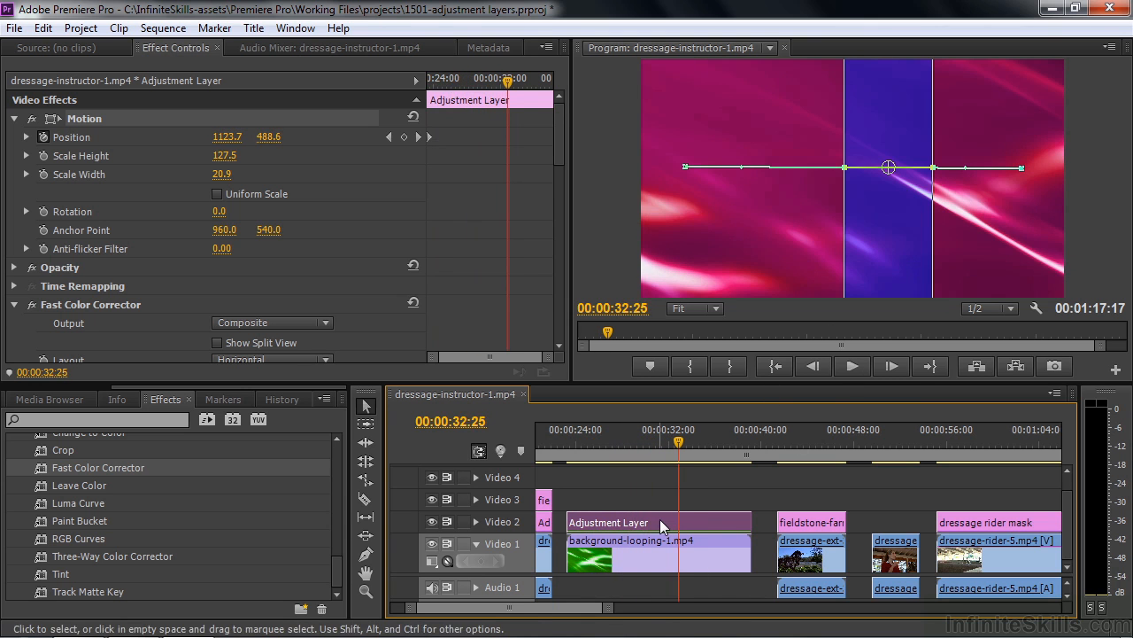
Set the strip adjustment layer's Blend Mode to Vivid Light and scrub through the clip to check it.
click(14, 120)
click(14, 119)
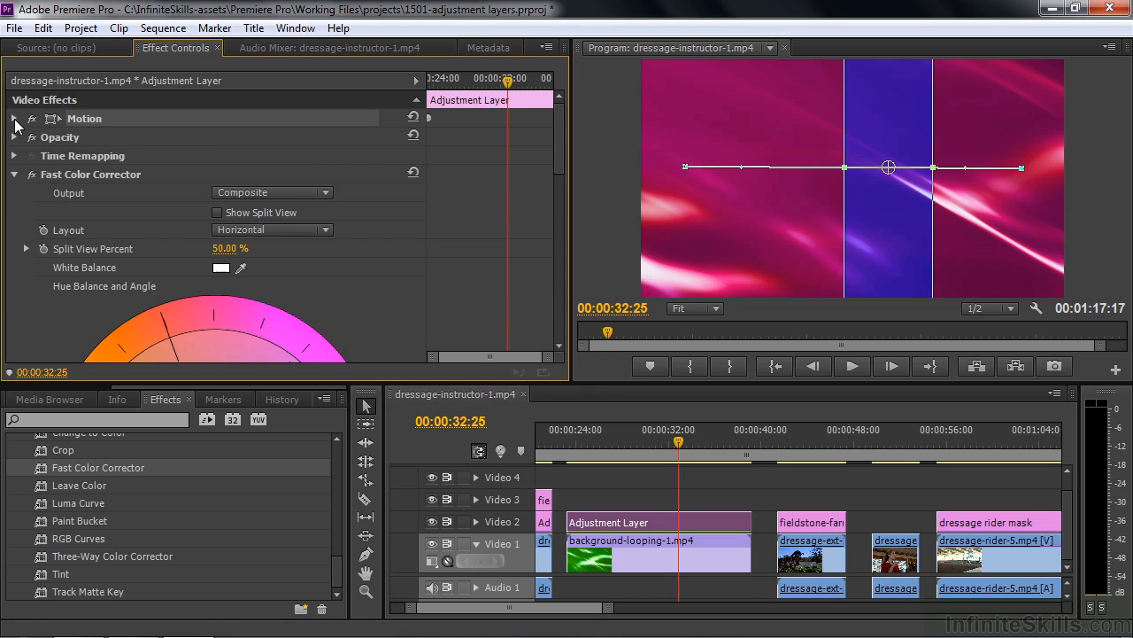
click(14, 137)
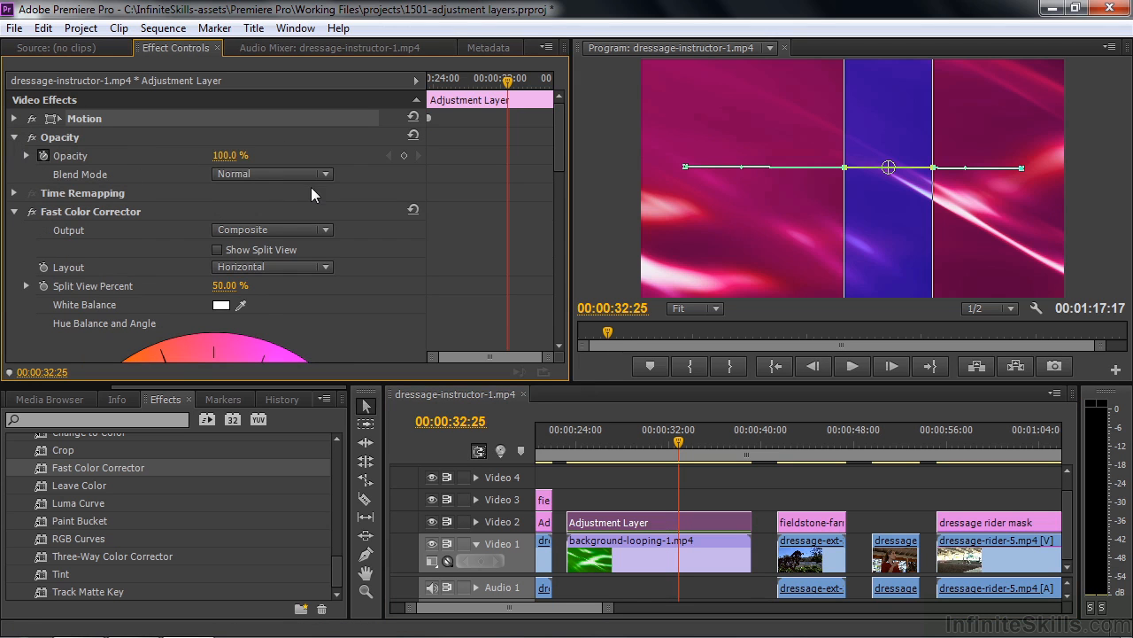
click(324, 174)
click(390, 397)
drag(678, 452, 610, 453)
Move the fieldstone-farm-sign.gif clip at 00:00:42:16 from Video 2 up to Video 3 to free the track beneath it.
drag(566, 455, 794, 436)
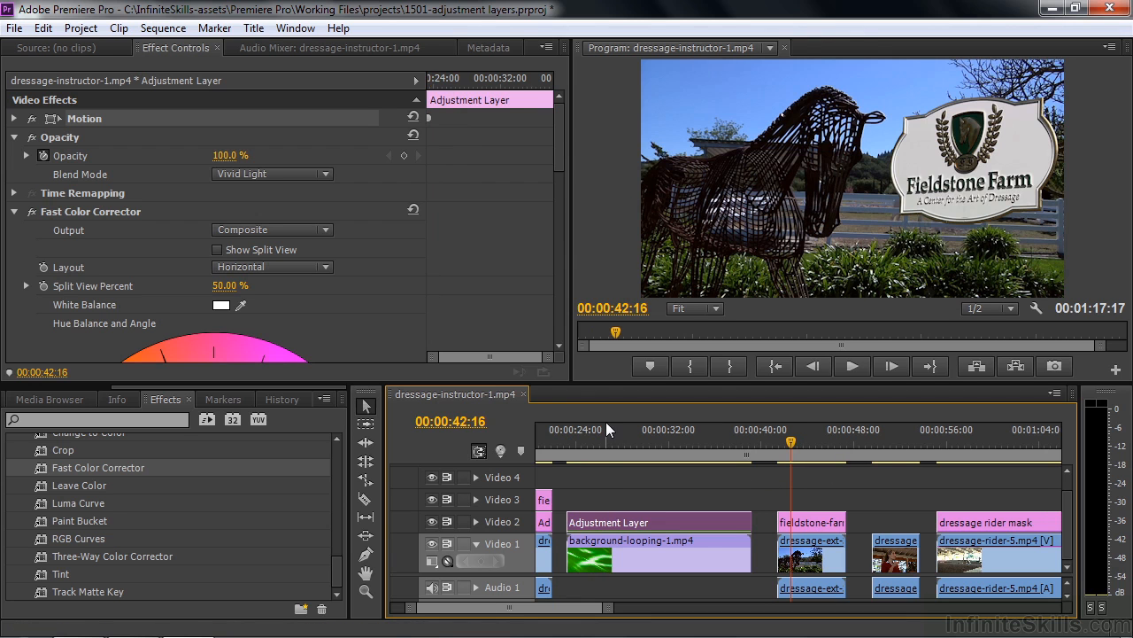
drag(229, 384, 95, 382)
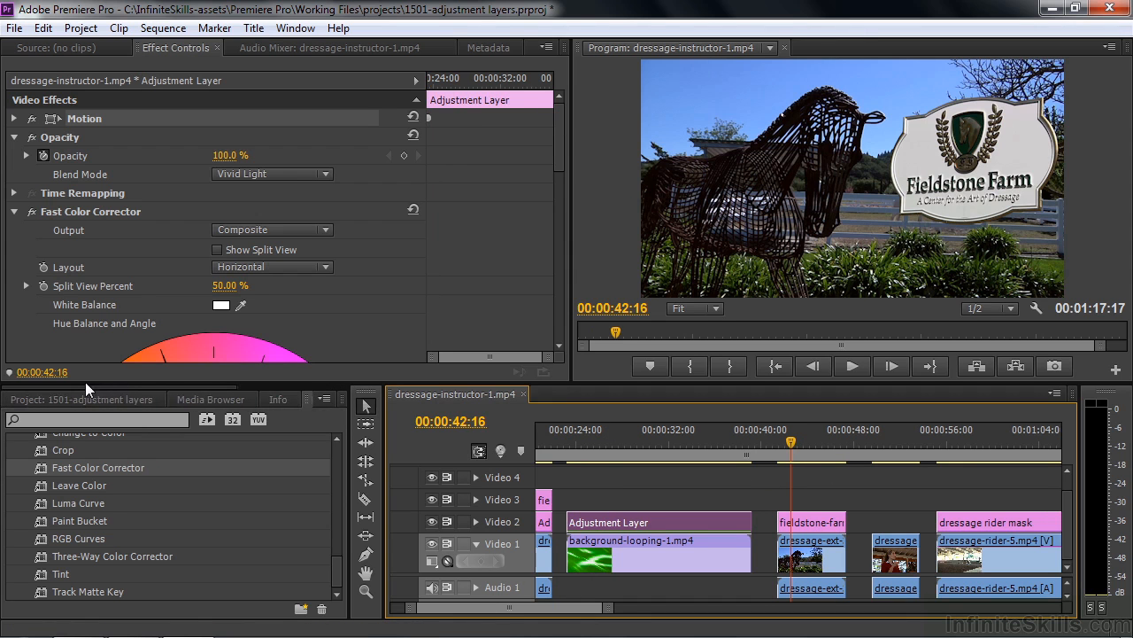
click(76, 395)
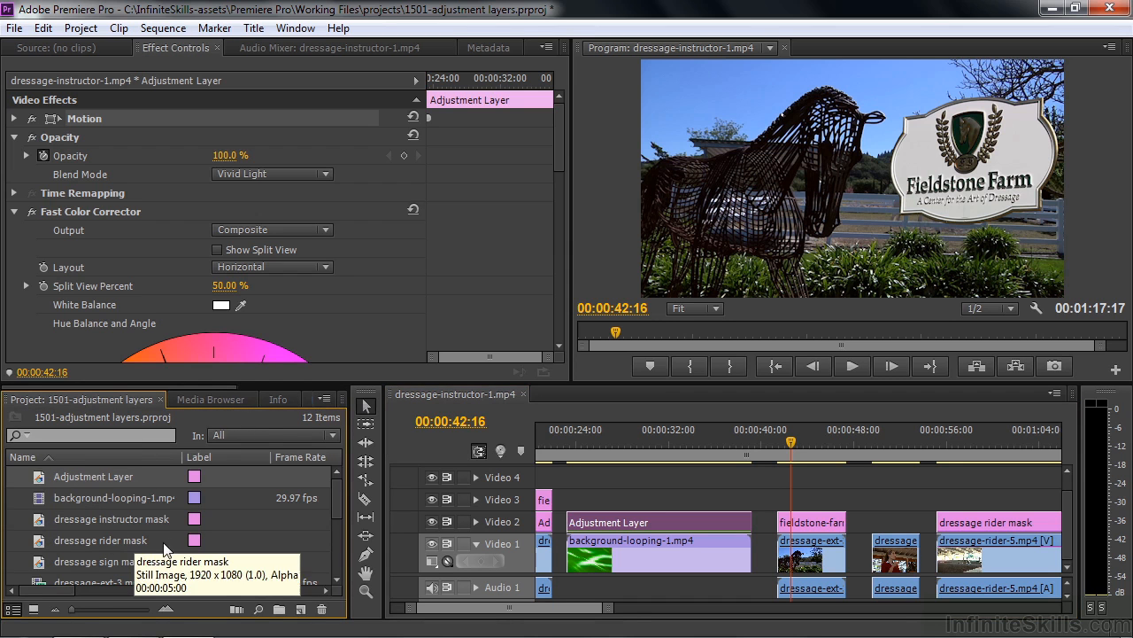
click(41, 563)
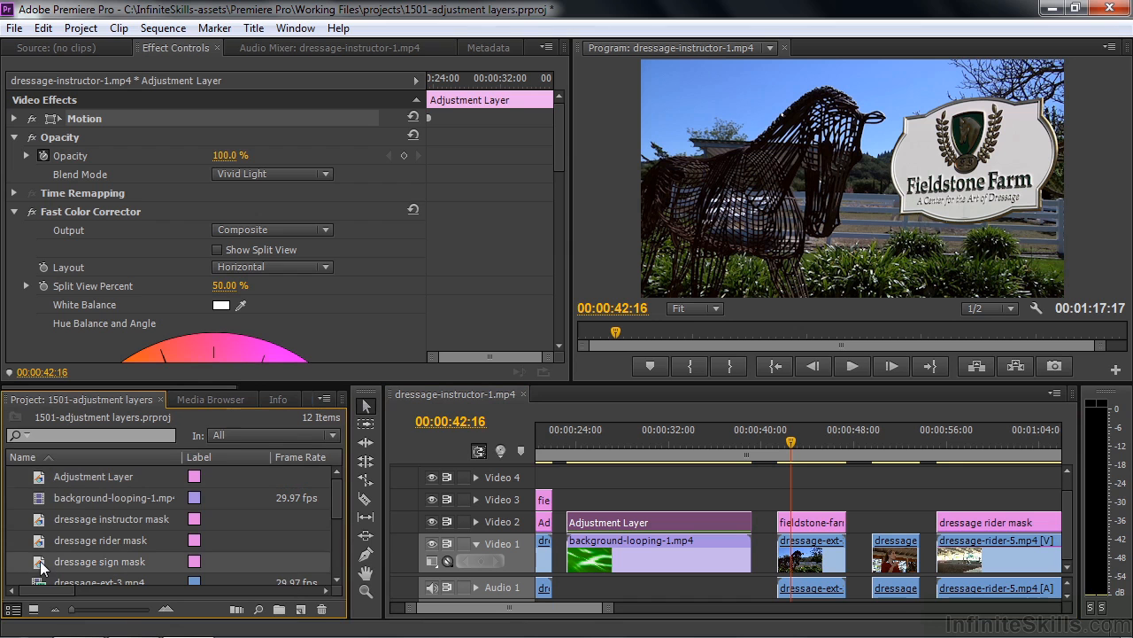
click(821, 522)
drag(822, 521, 820, 508)
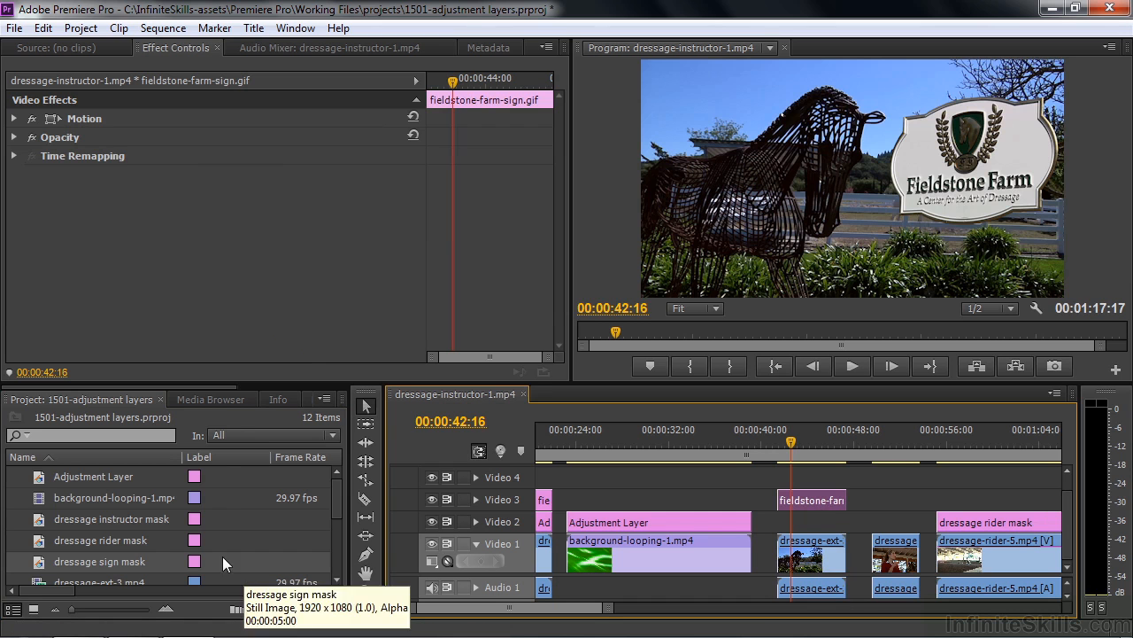
Place the dressage sign mask title on Video 2 beneath the fieldstone-farm-sign.gif clip, inspect its shape, and convert it to an adjustment layer.
drag(41, 563, 849, 522)
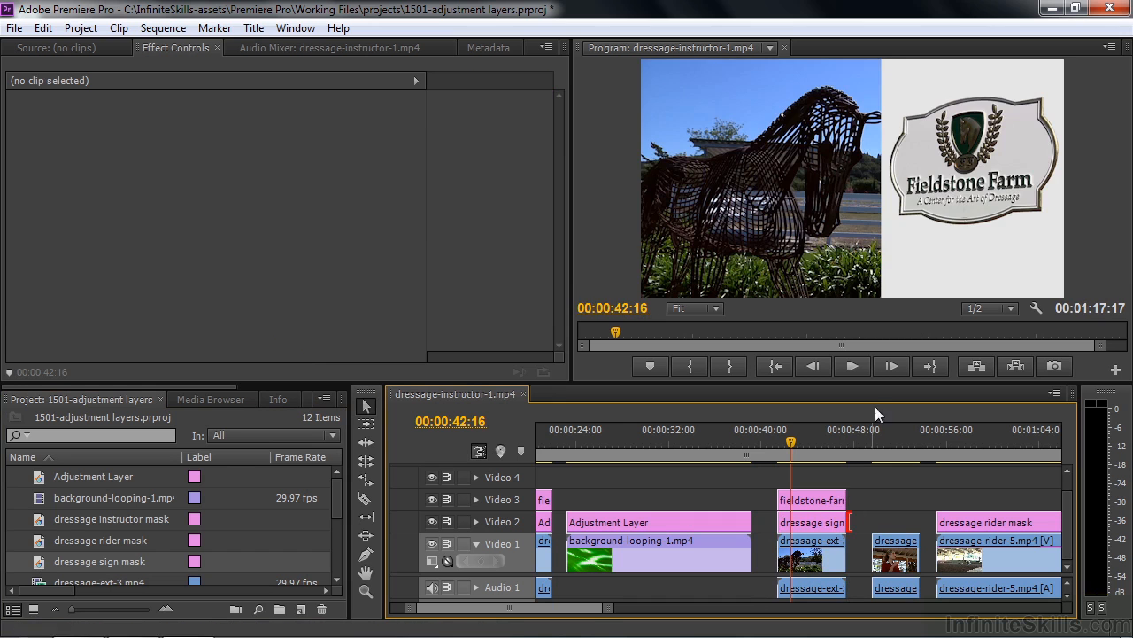
double_click(811, 521)
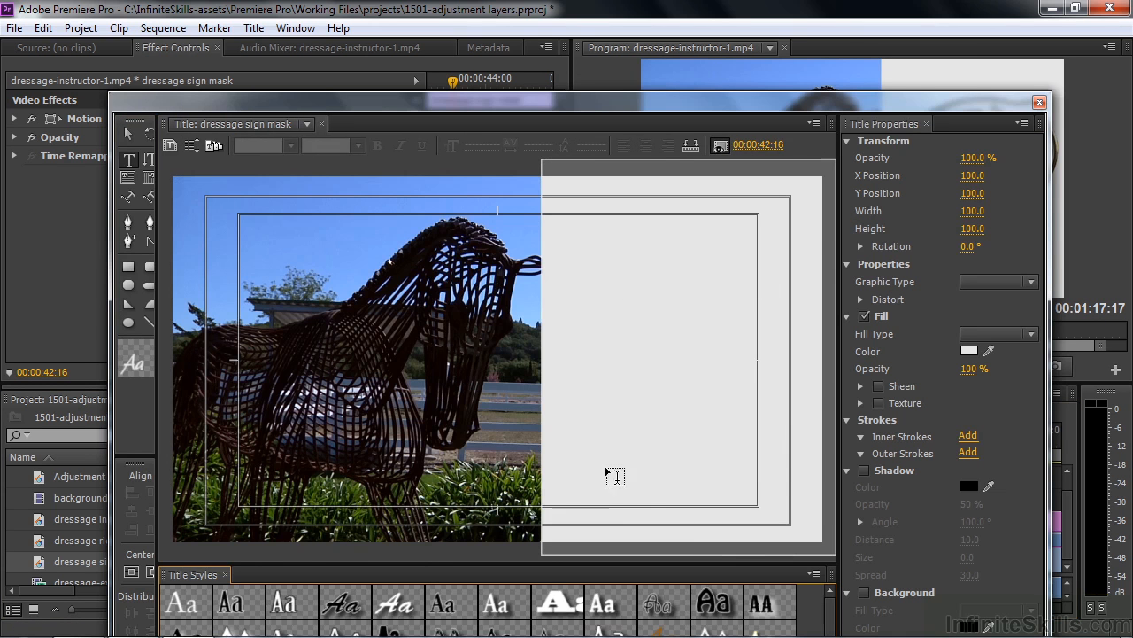
click(1039, 103)
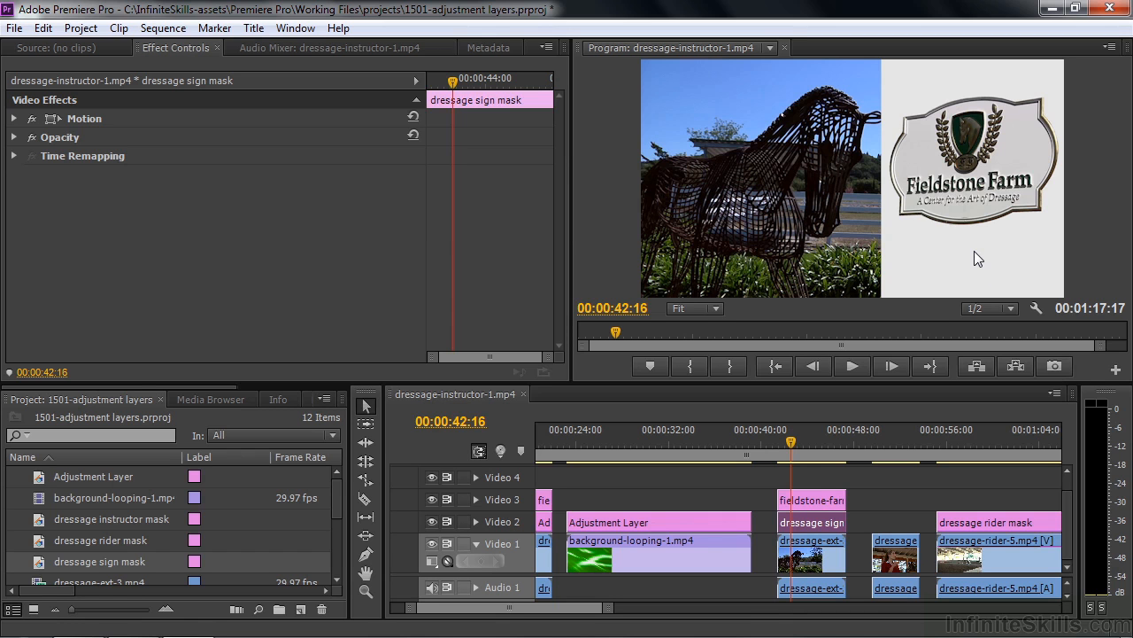
right_click(801, 522)
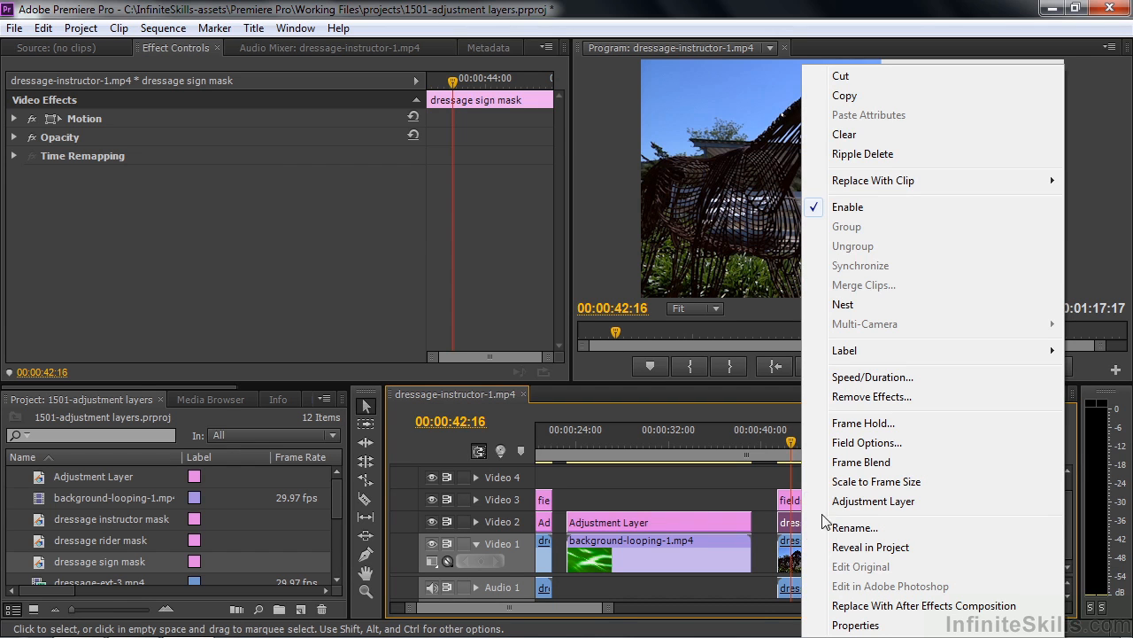
click(837, 501)
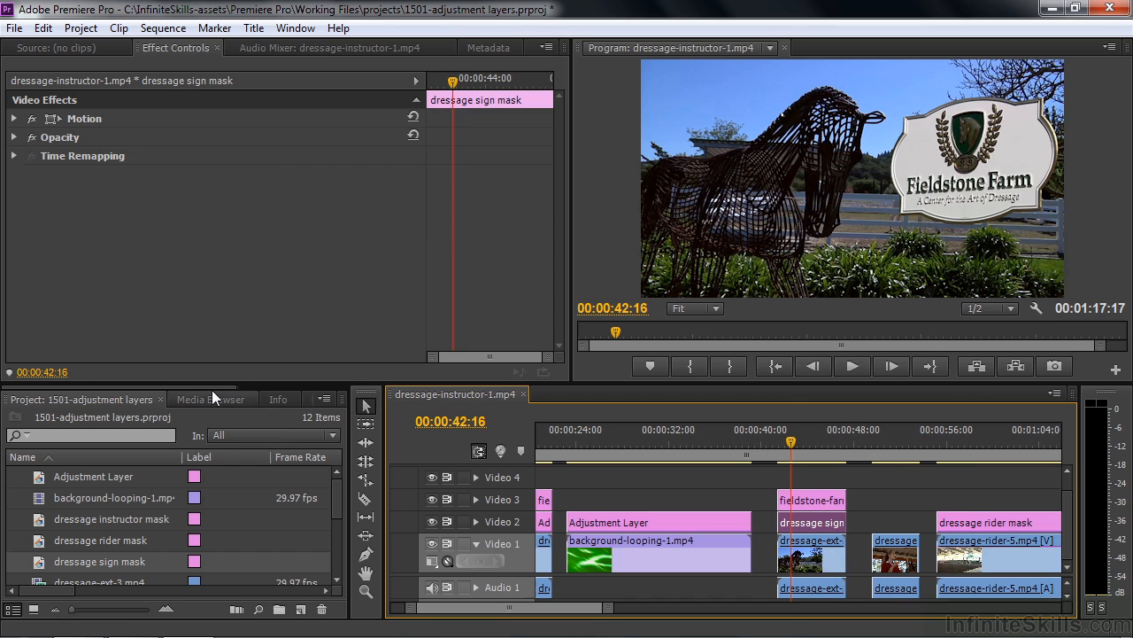
Apply Gaussian Blur to the dressage sign mask layer with Blurriness 73 and Repeat Edge Pixels enabled.
drag(210, 387, 352, 390)
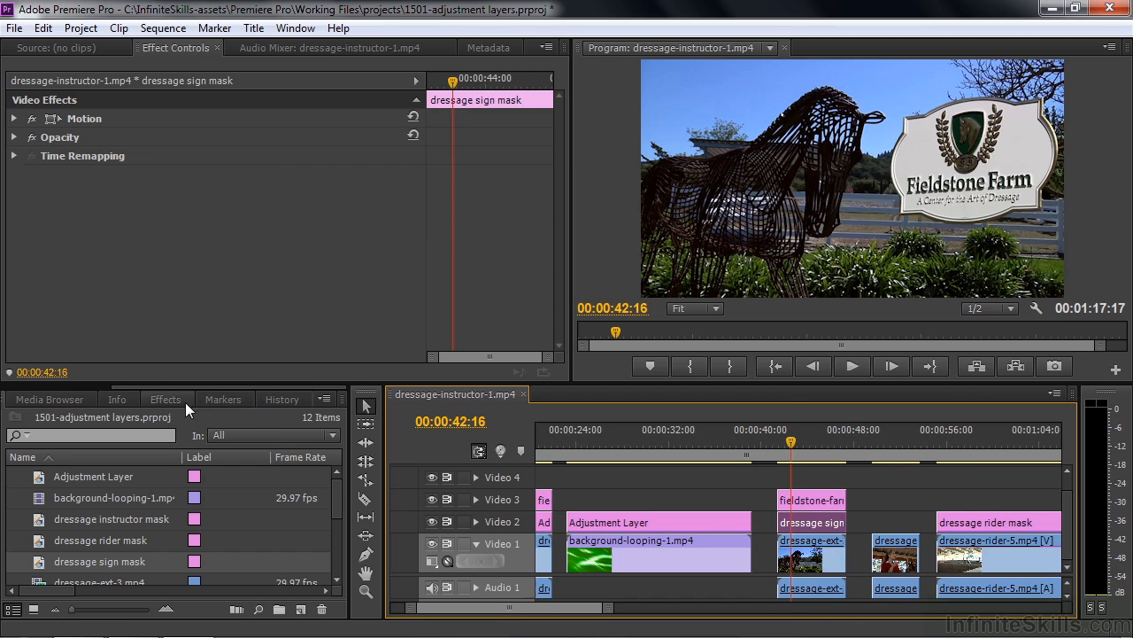
click(159, 398)
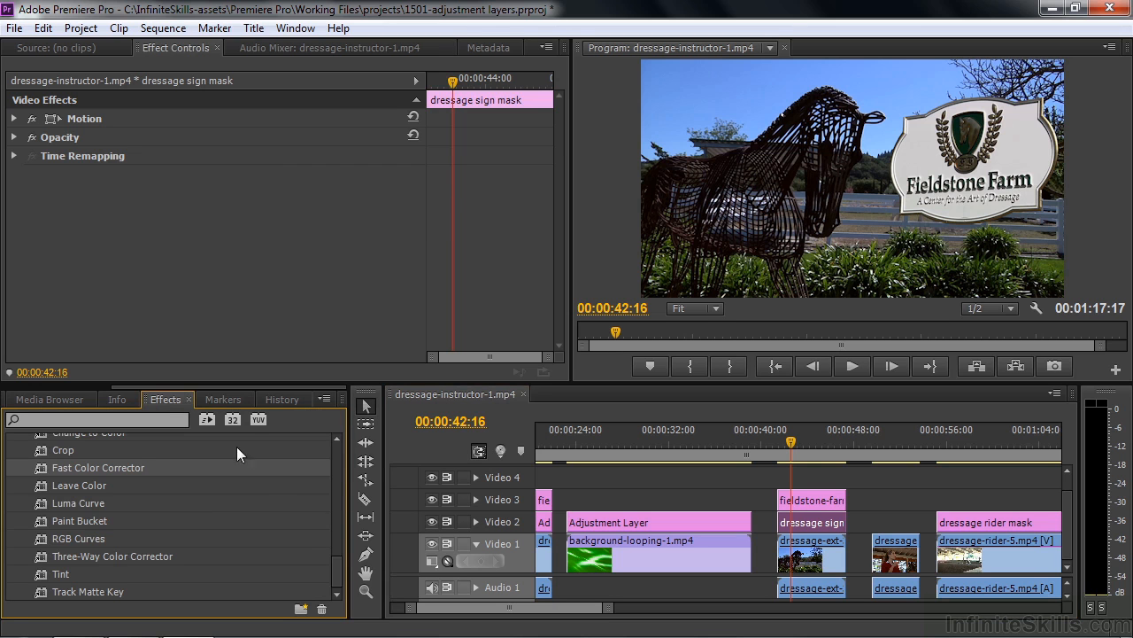
drag(335, 568, 338, 462)
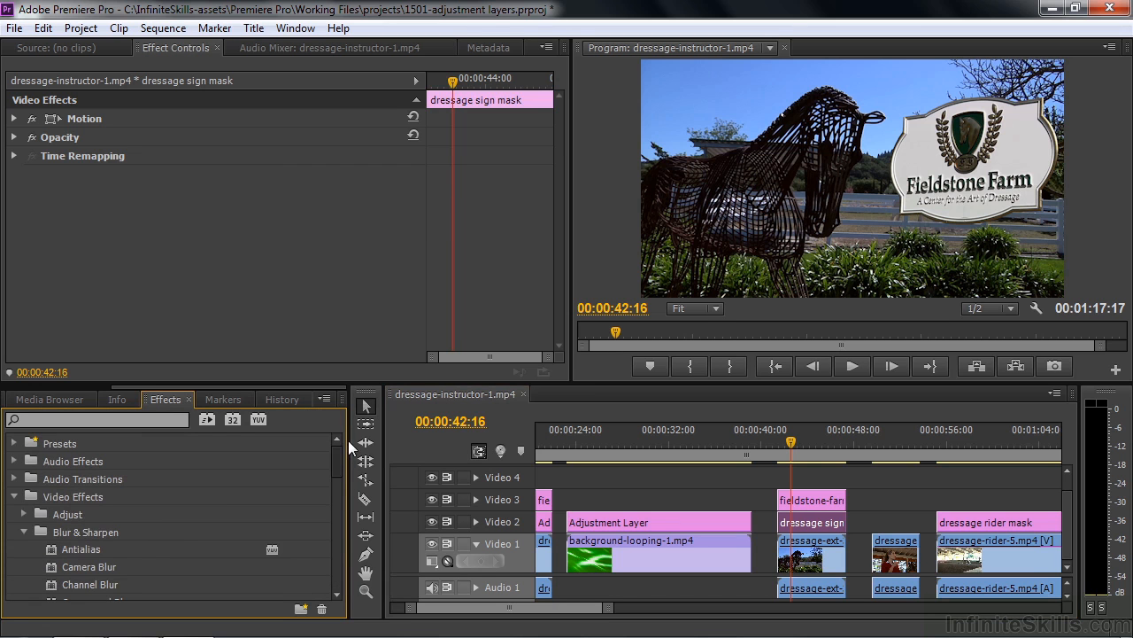
scroll(335, 538, down, 3)
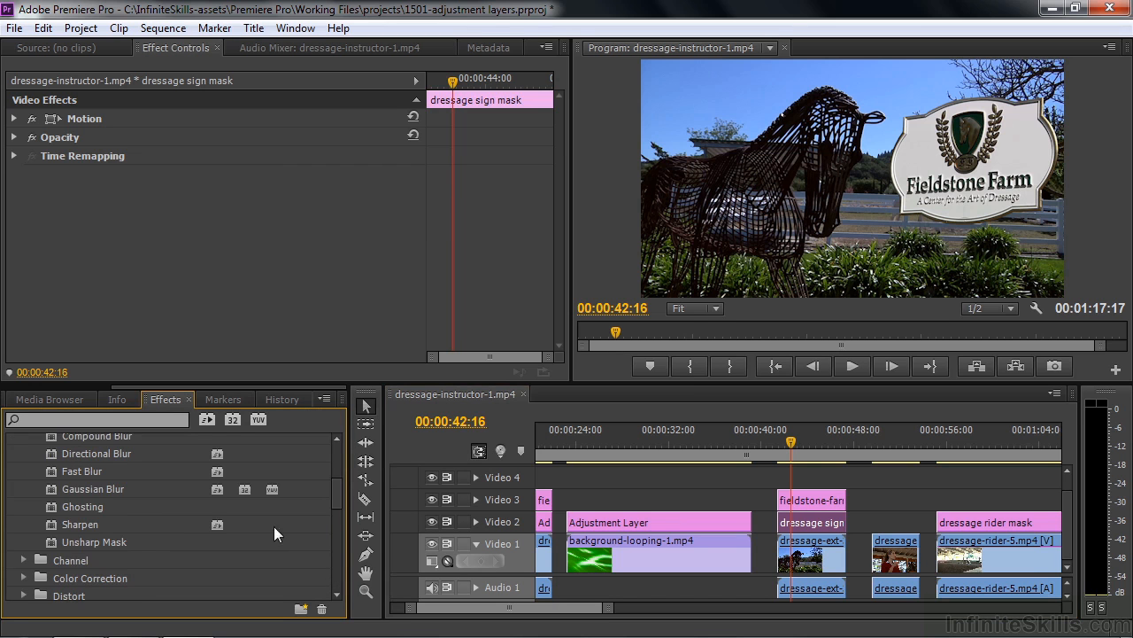
double_click(49, 488)
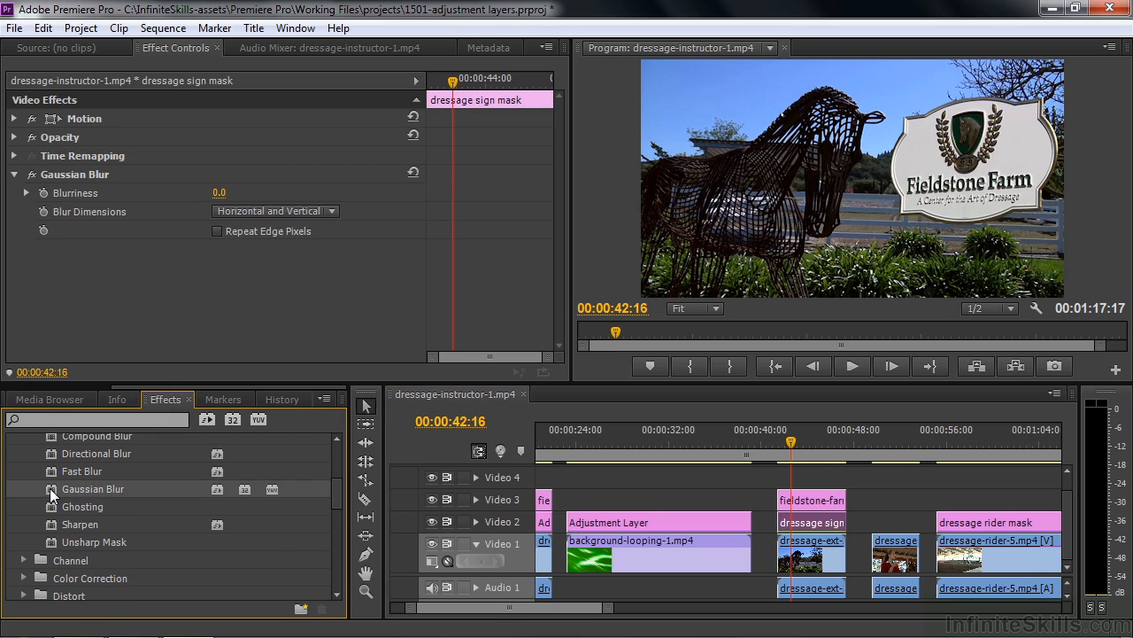
drag(218, 199, 283, 200)
click(217, 231)
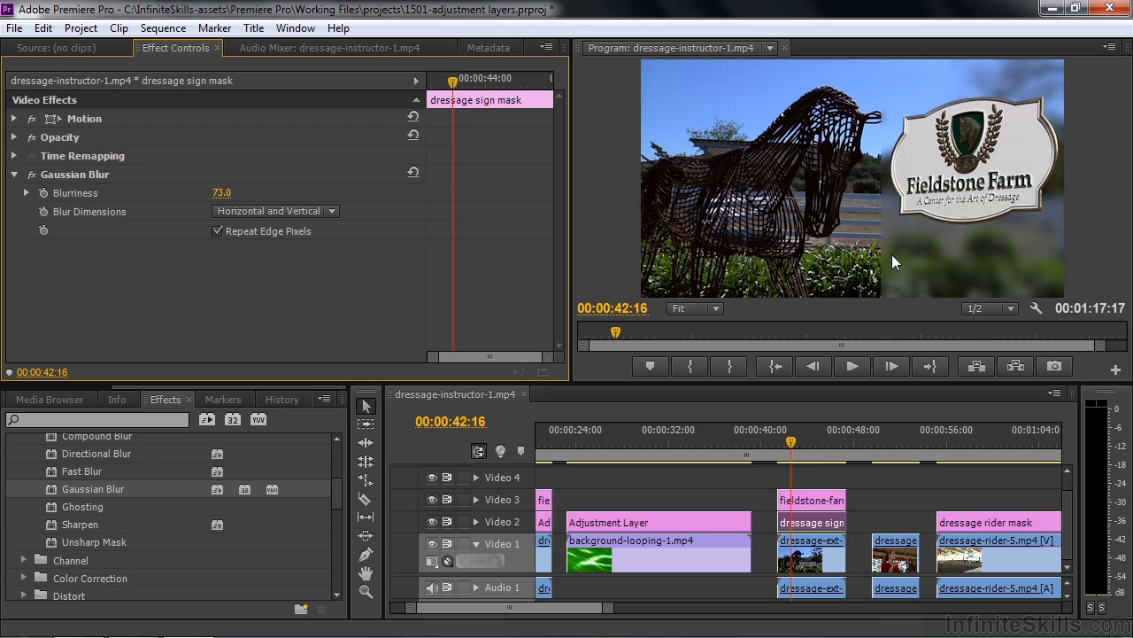
Open the dressage sign mask title, enable the rectangle's Shadow, turn off its Fill, and hide the background video.
double_click(803, 522)
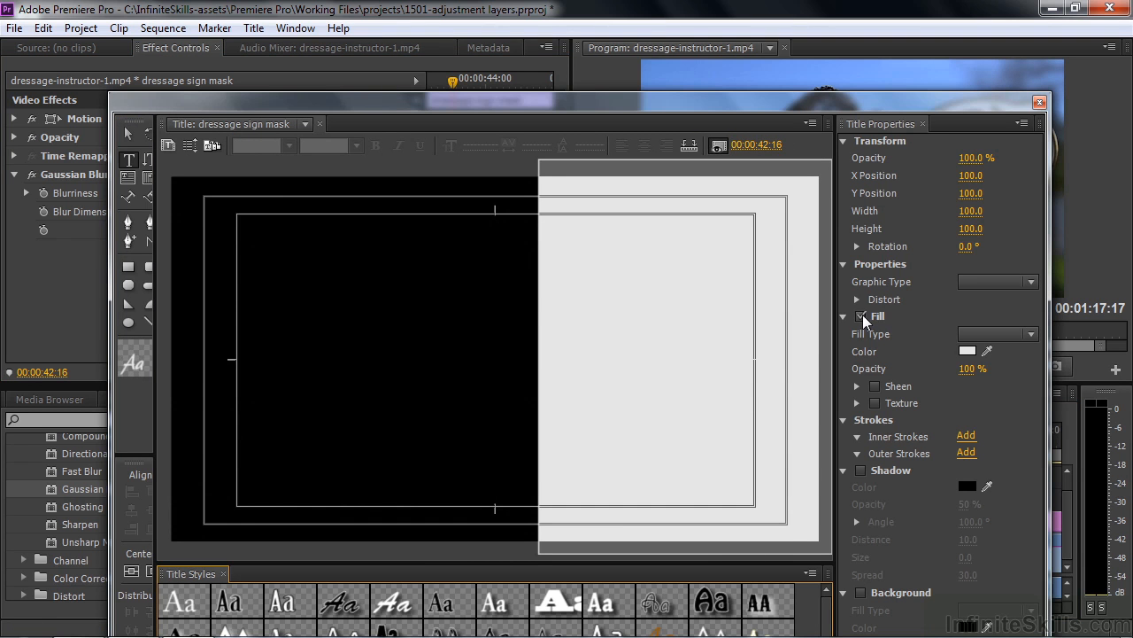
click(861, 470)
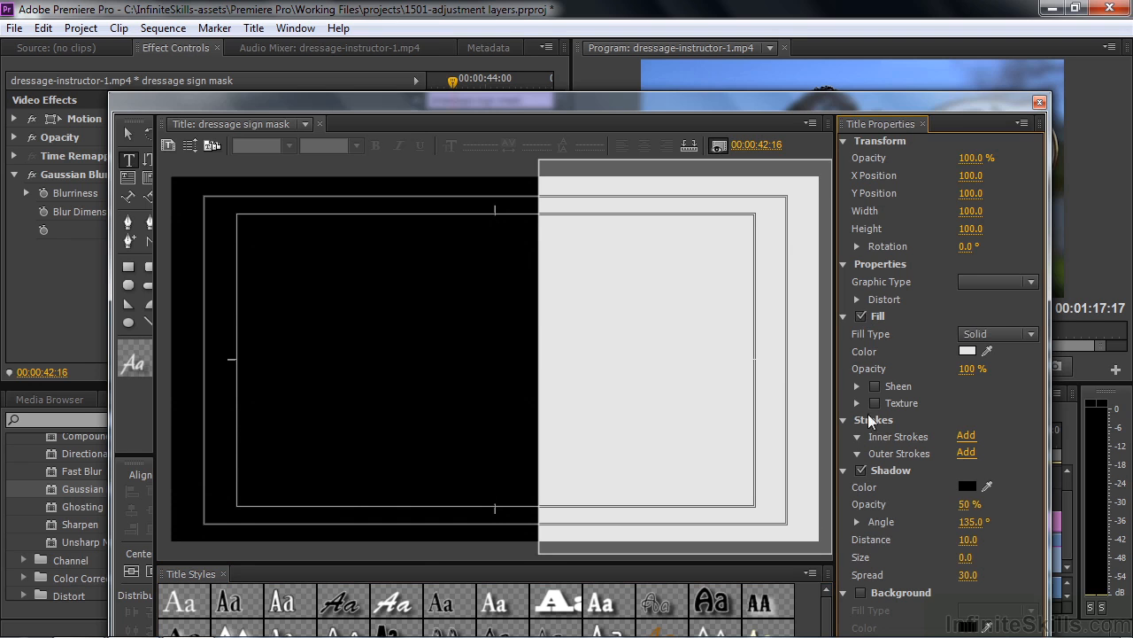
click(864, 317)
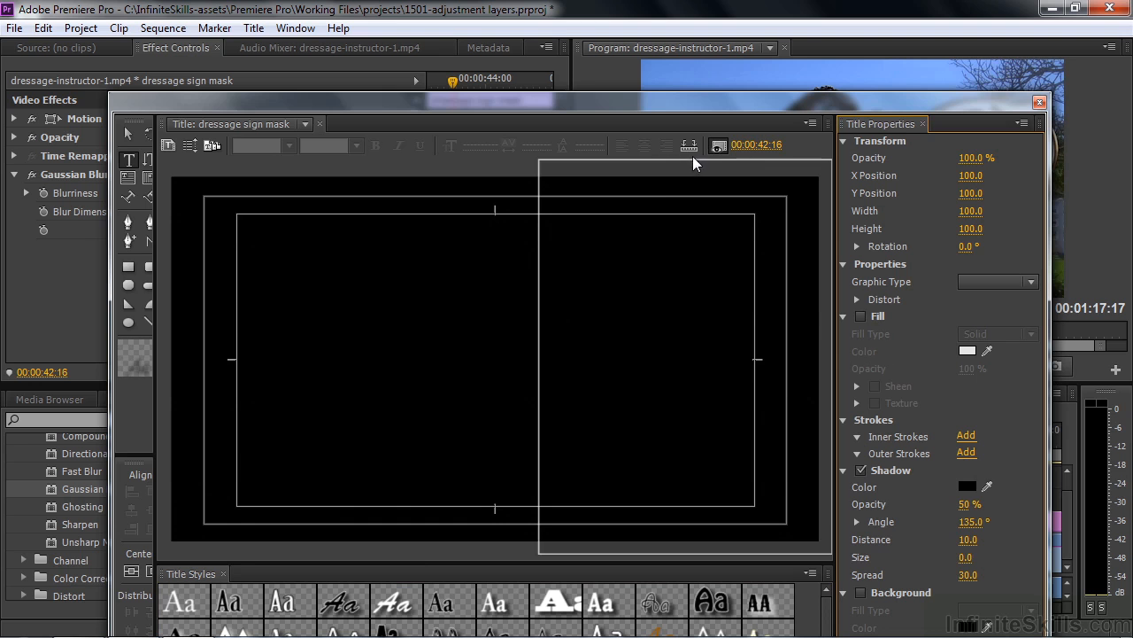
click(717, 145)
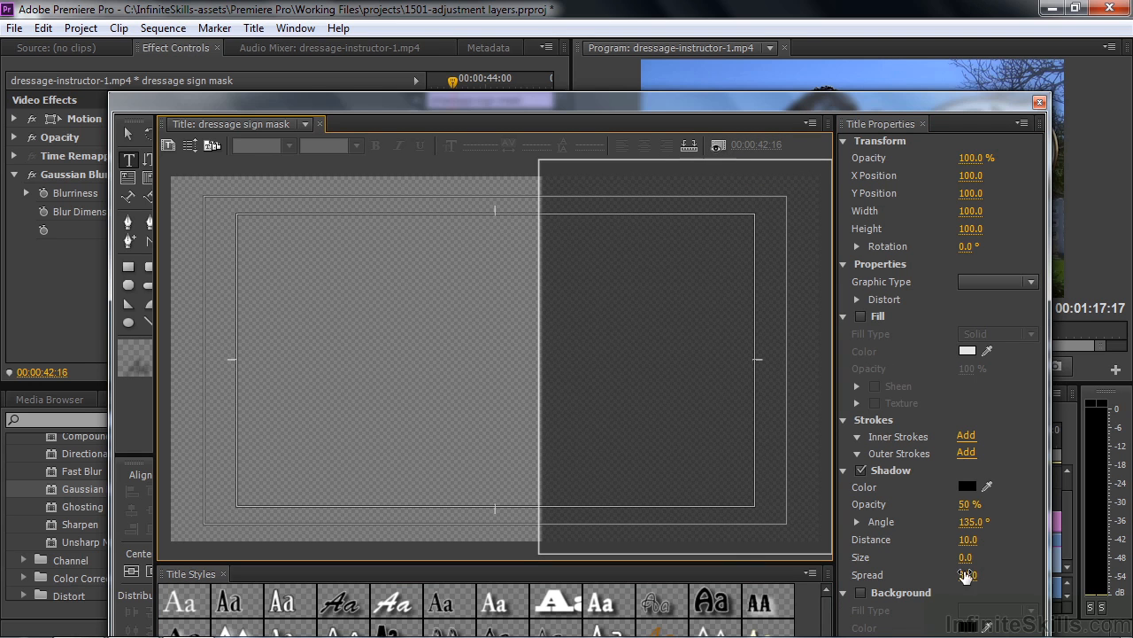
Set the rectangle's shadow Spread to 100 and shadow Opacity to 100%, then close the title.
drag(967, 578, 1028, 578)
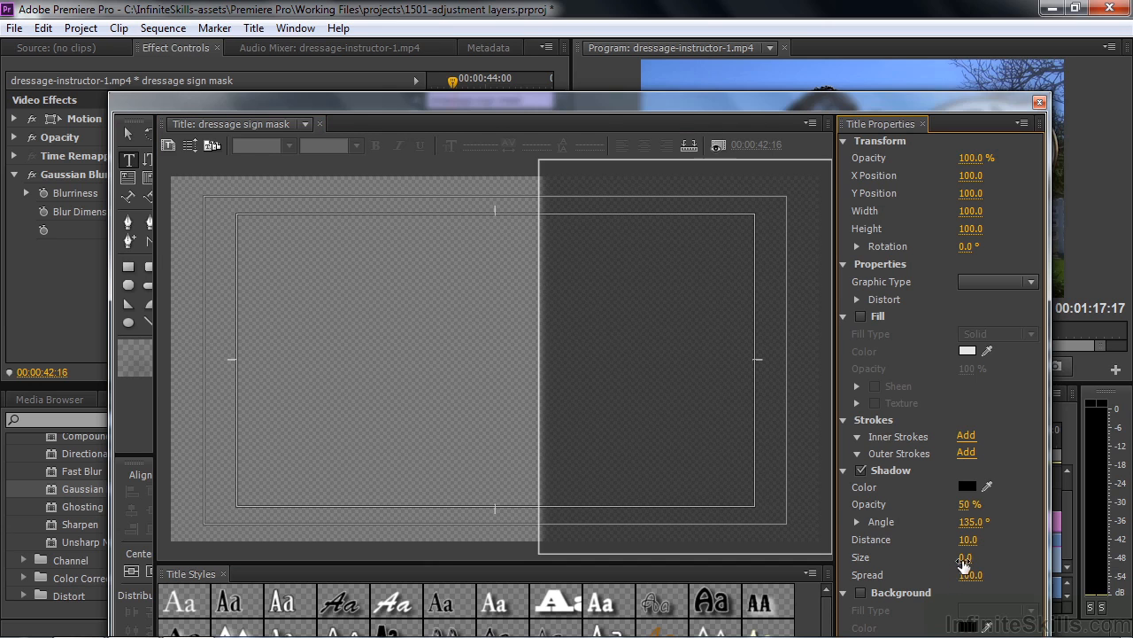
click(967, 504)
text(100)
key(Return)
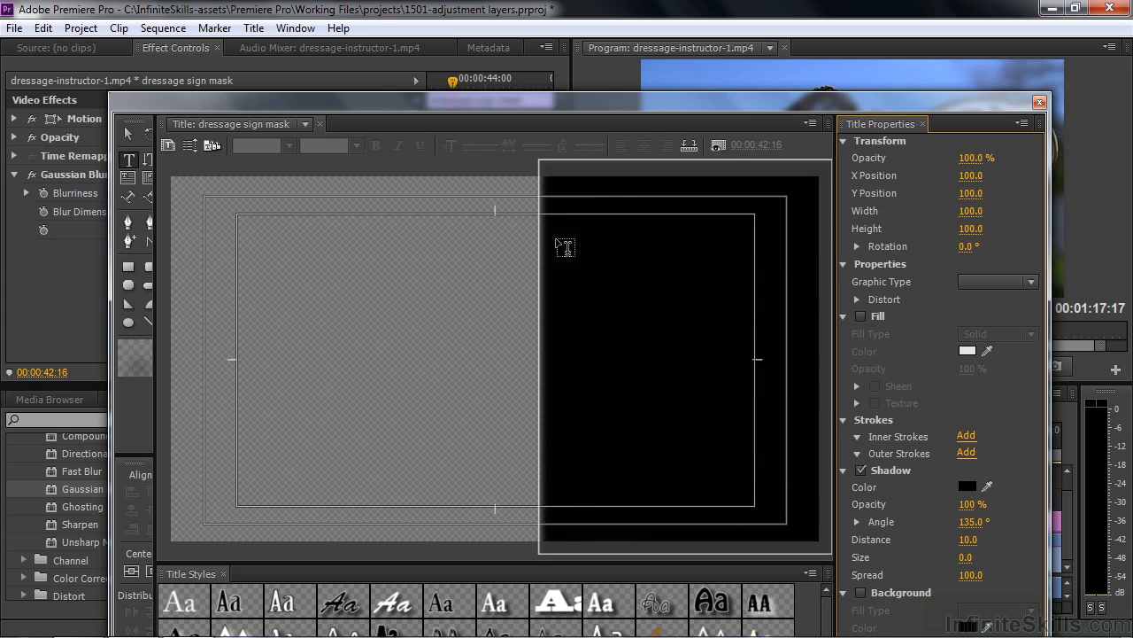
click(1041, 102)
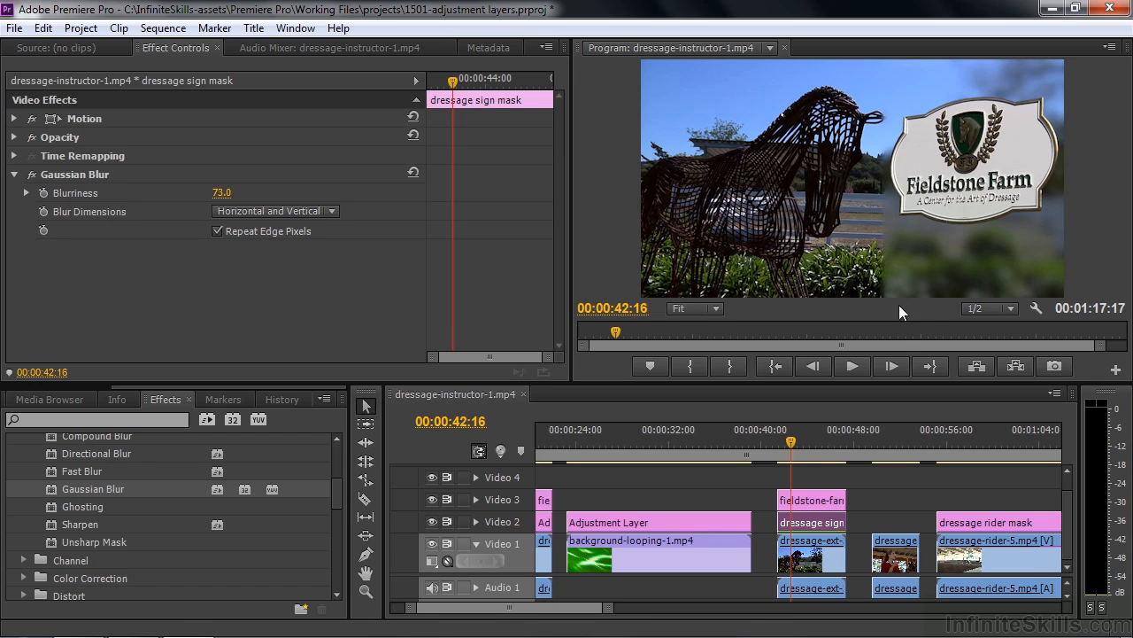
Go to 00:00:51:10 and place the dressage instructor mask title on Video 2 above the dressage-instructor-4.mp4 clip.
drag(792, 443, 893, 453)
click(893, 548)
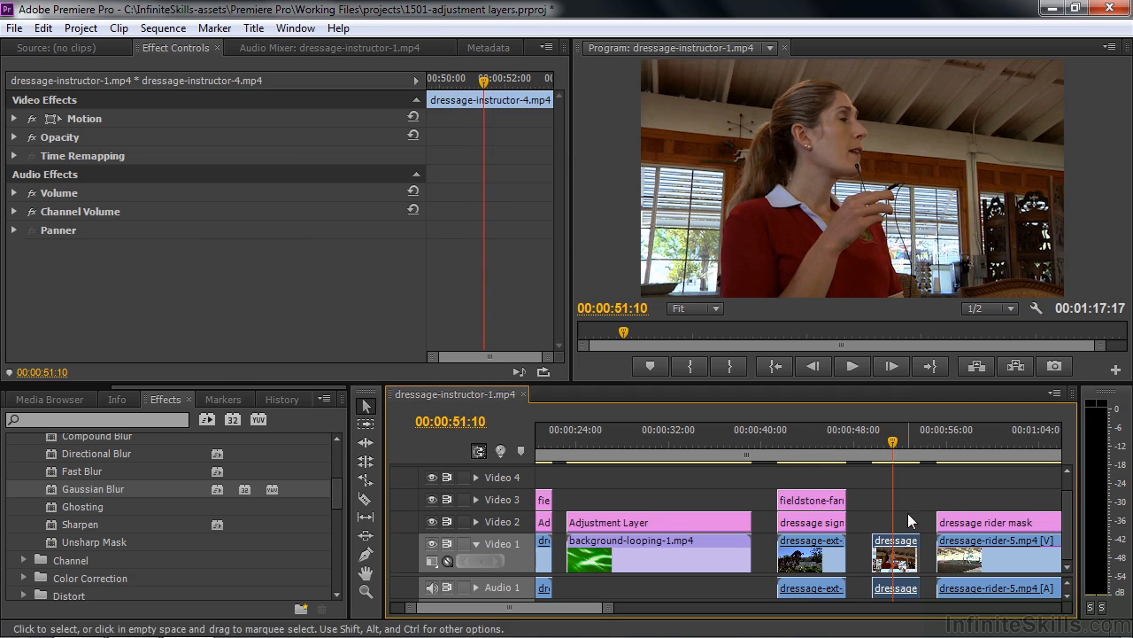
drag(137, 386, 2, 387)
click(35, 405)
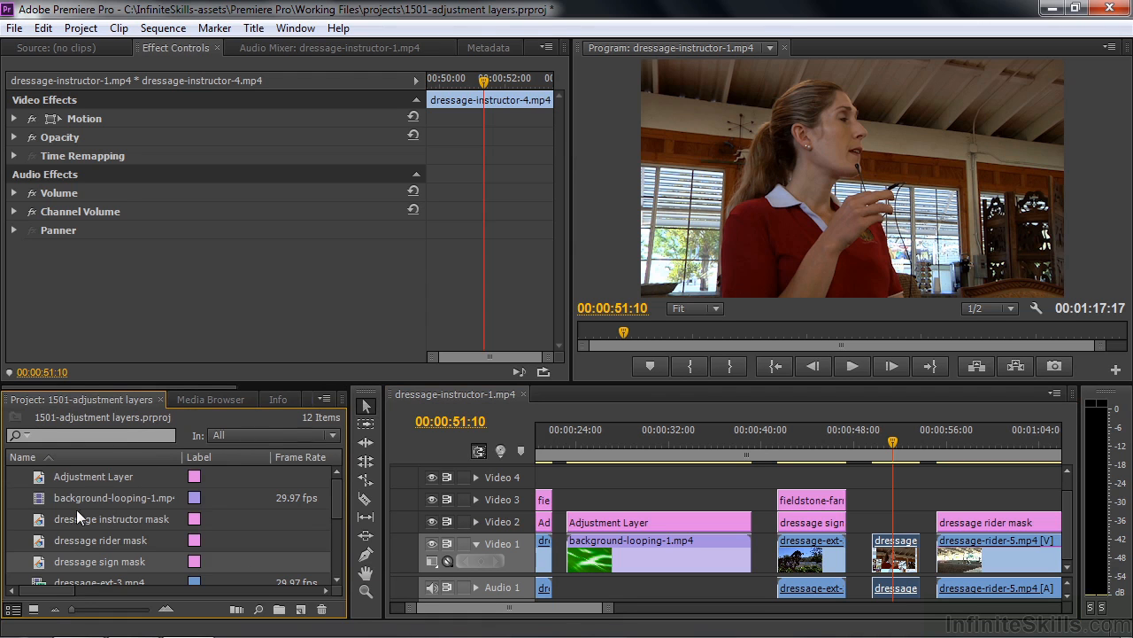
drag(36, 528, 873, 523)
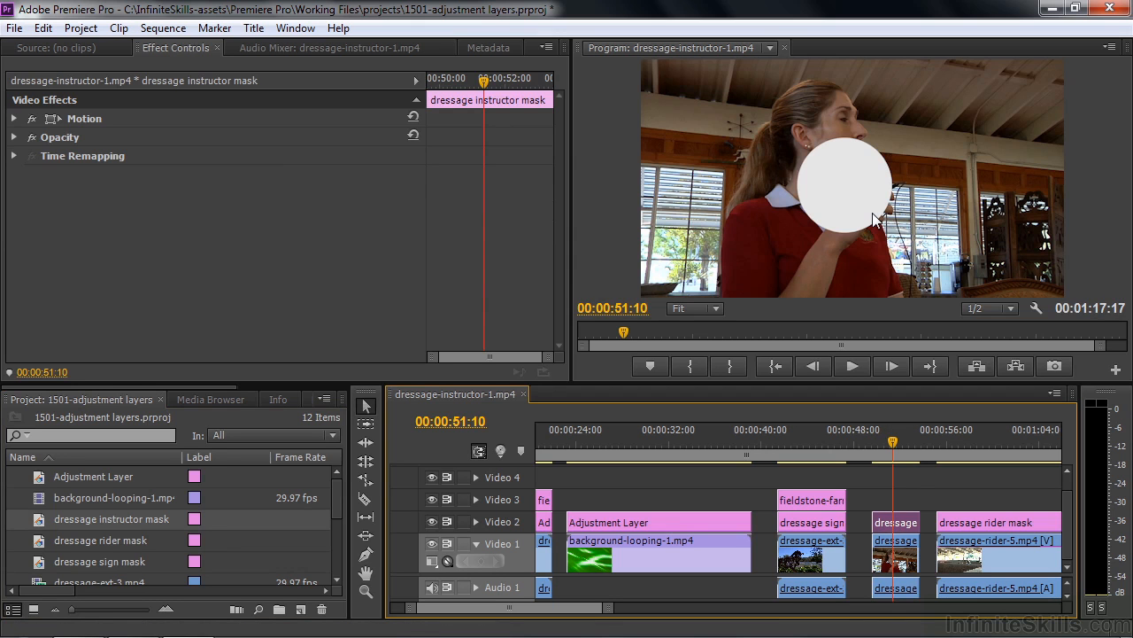
Fit the instructor mask over the face with Uniform Scale off, Scale Height 166.4, Scale Width 116.8 and Position 851.5, 339.3.
click(53, 119)
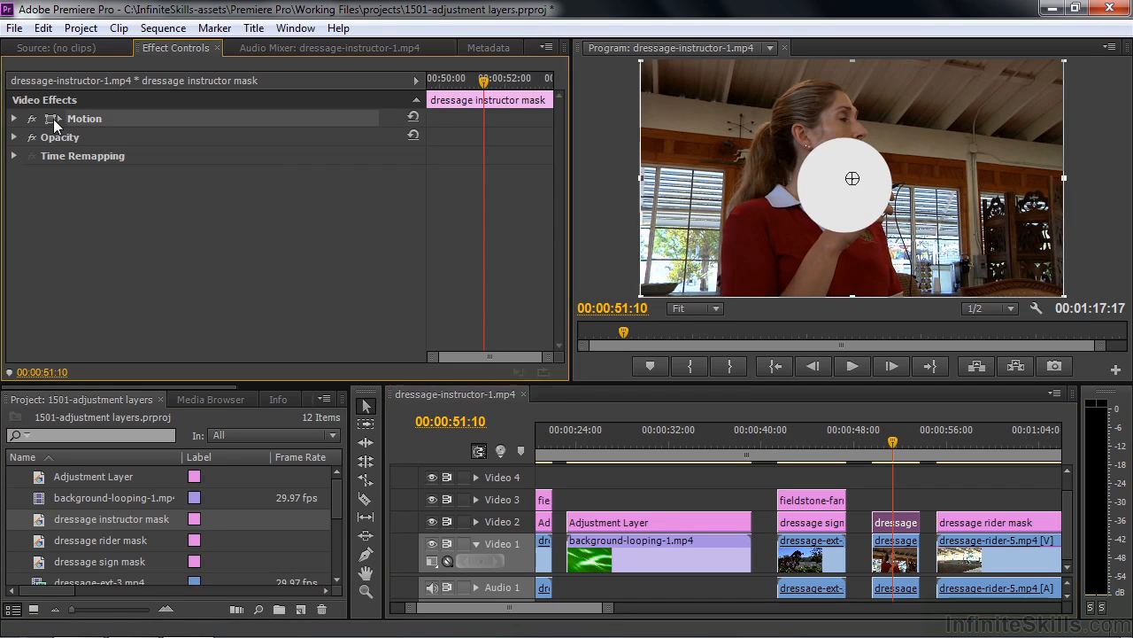
click(15, 119)
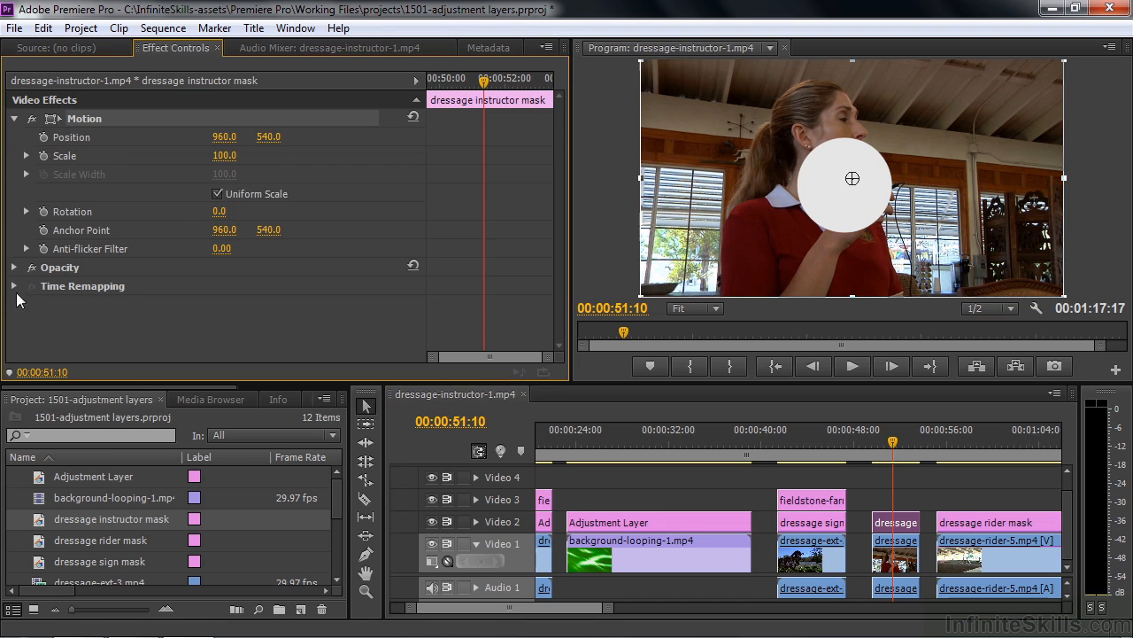
click(217, 194)
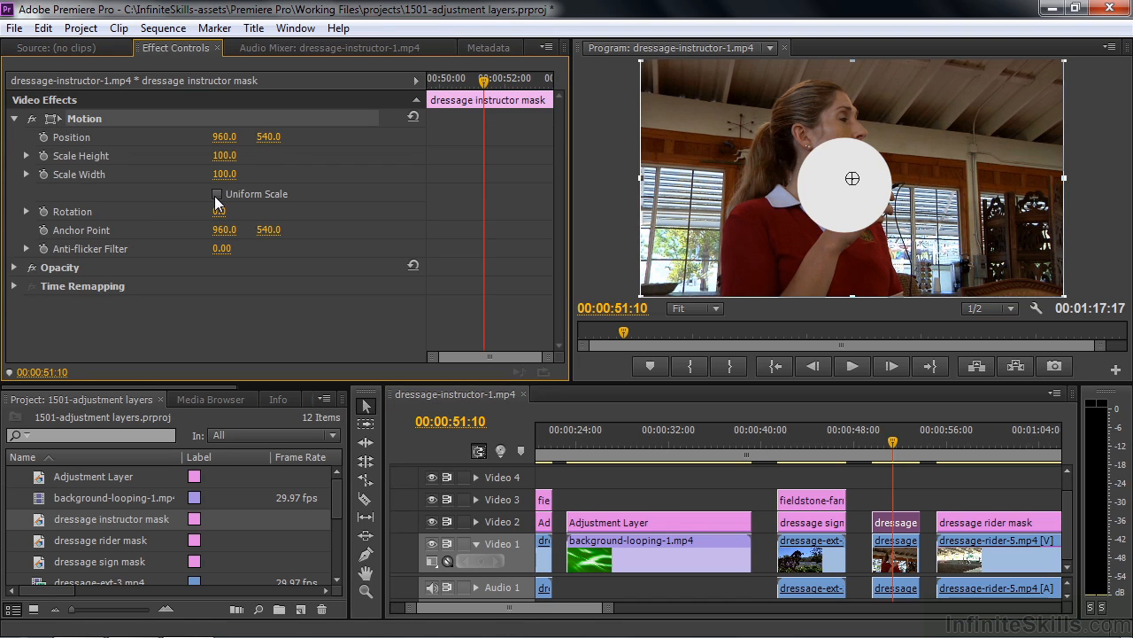
drag(859, 296, 849, 365)
drag(1065, 178, 1088, 178)
drag(979, 239, 954, 189)
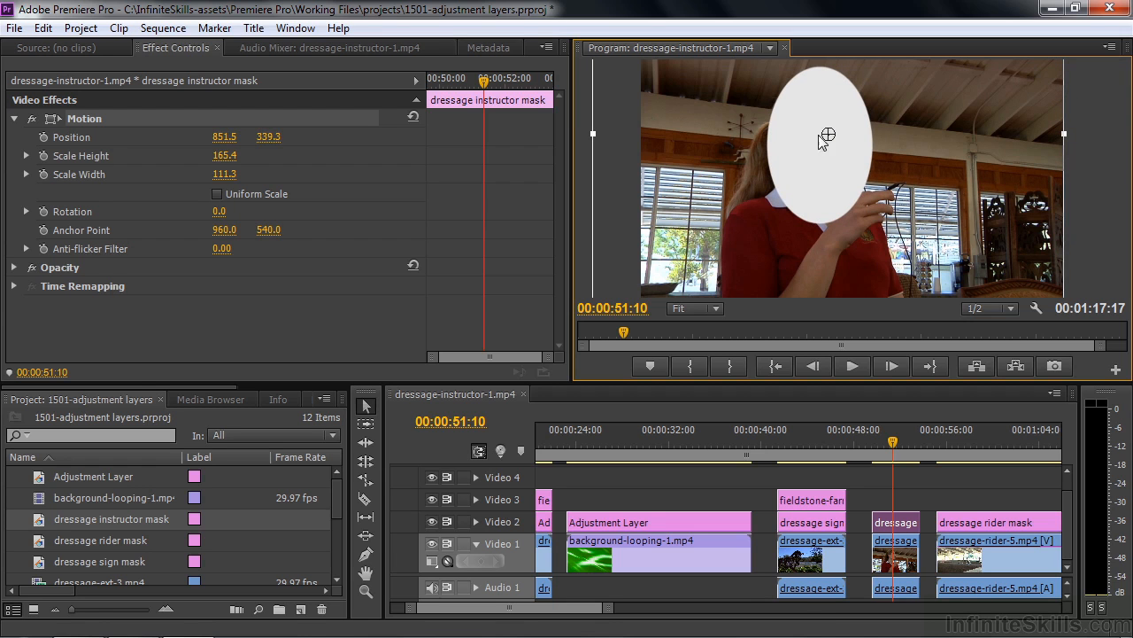
drag(1064, 133, 1070, 138)
drag(224, 156, 234, 176)
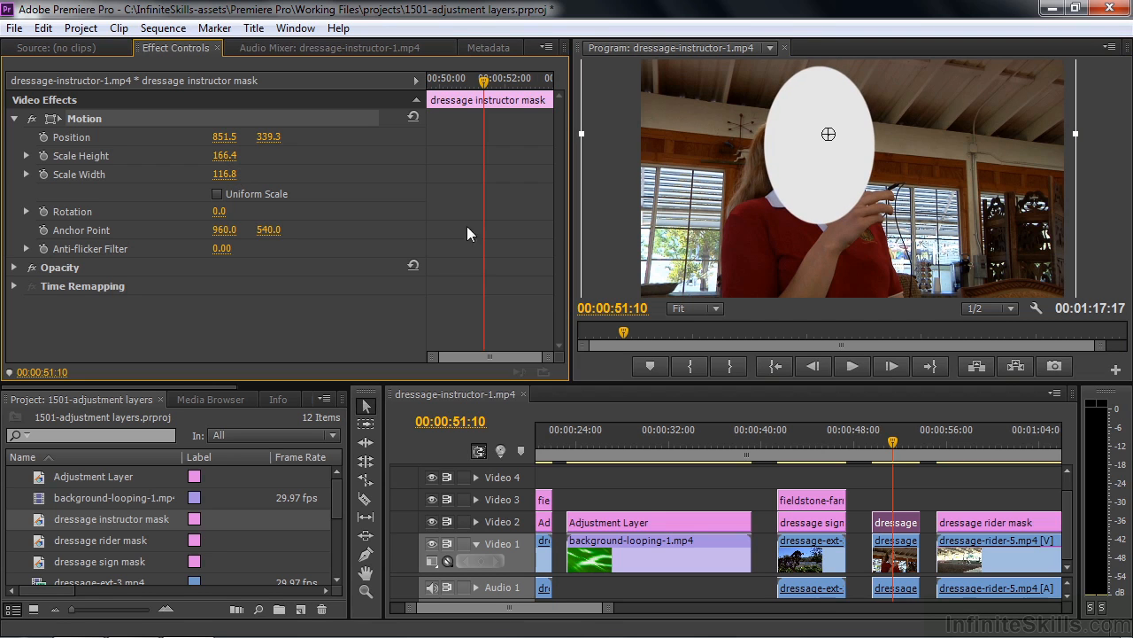
Set the instructor mask's Opacity to 99% and convert the mask to an adjustment layer.
click(13, 268)
mouse_move(221, 286)
mouse_down()
mouse_move(209, 286)
mouse_move(223, 286)
mouse_up()
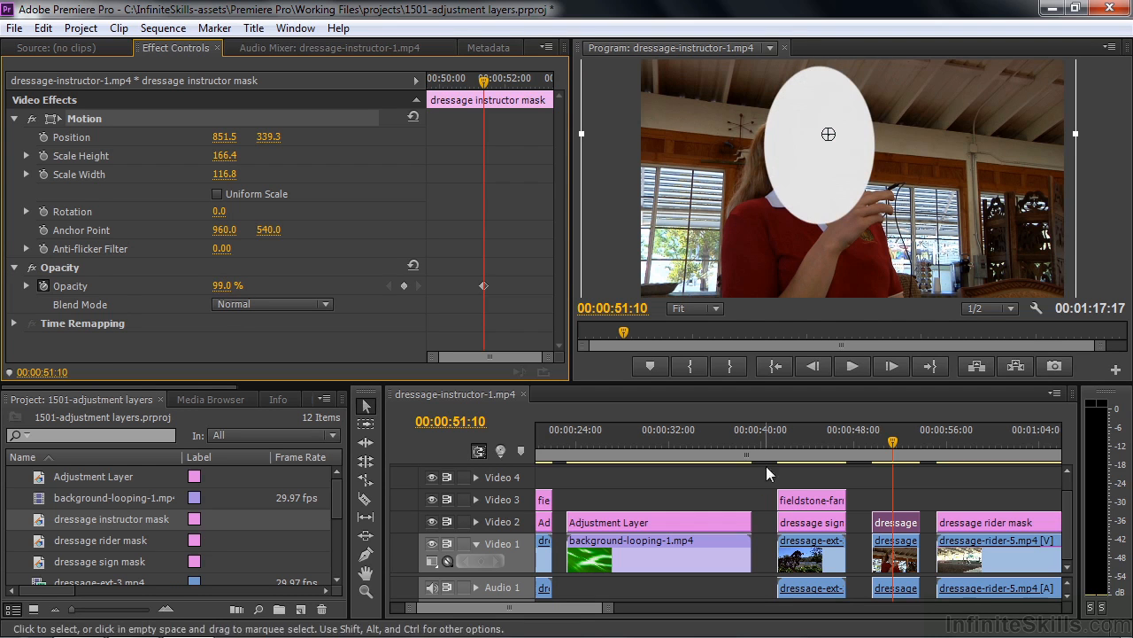
right_click(892, 524)
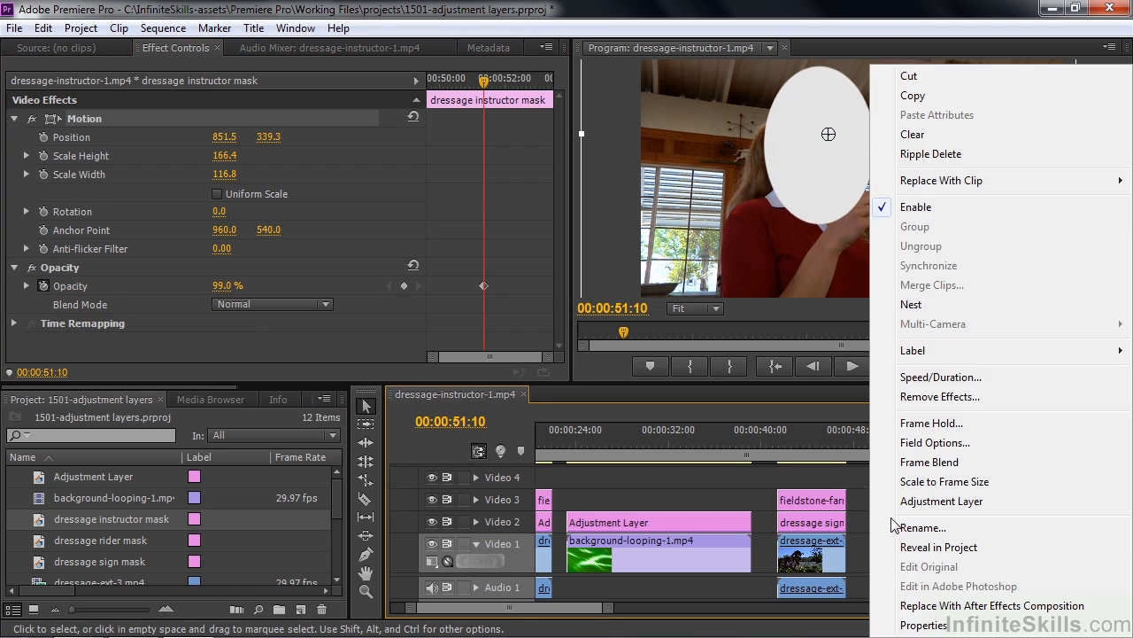
click(932, 502)
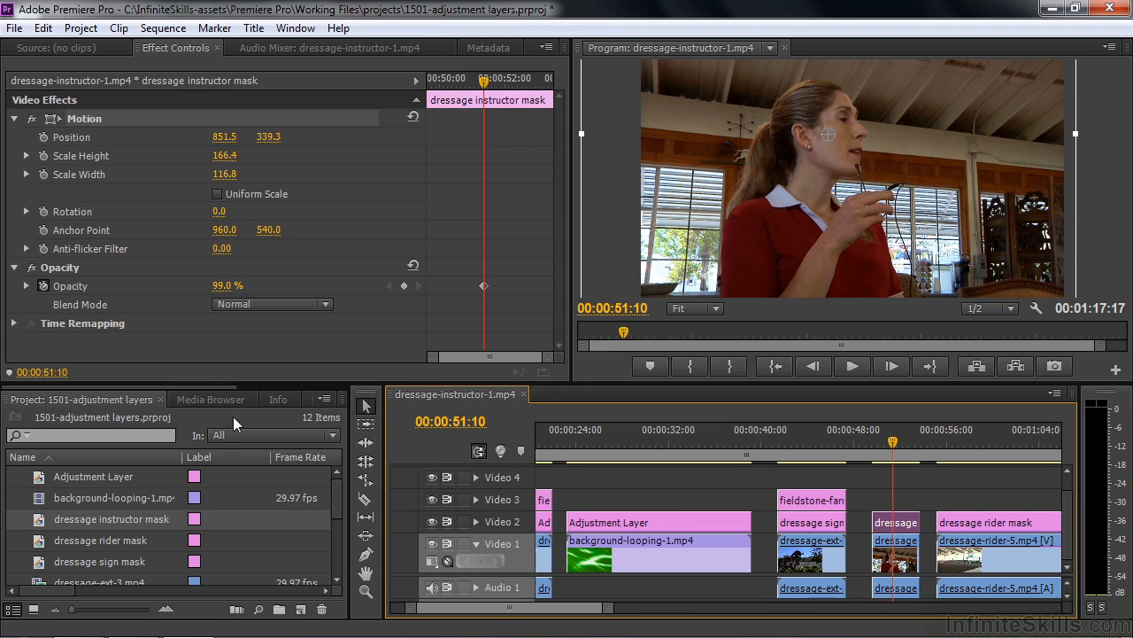
Apply Gaussian Blur to the instructor mask layer with Blurriness 70 and collapse the effect's settings.
drag(209, 388, 353, 388)
click(166, 401)
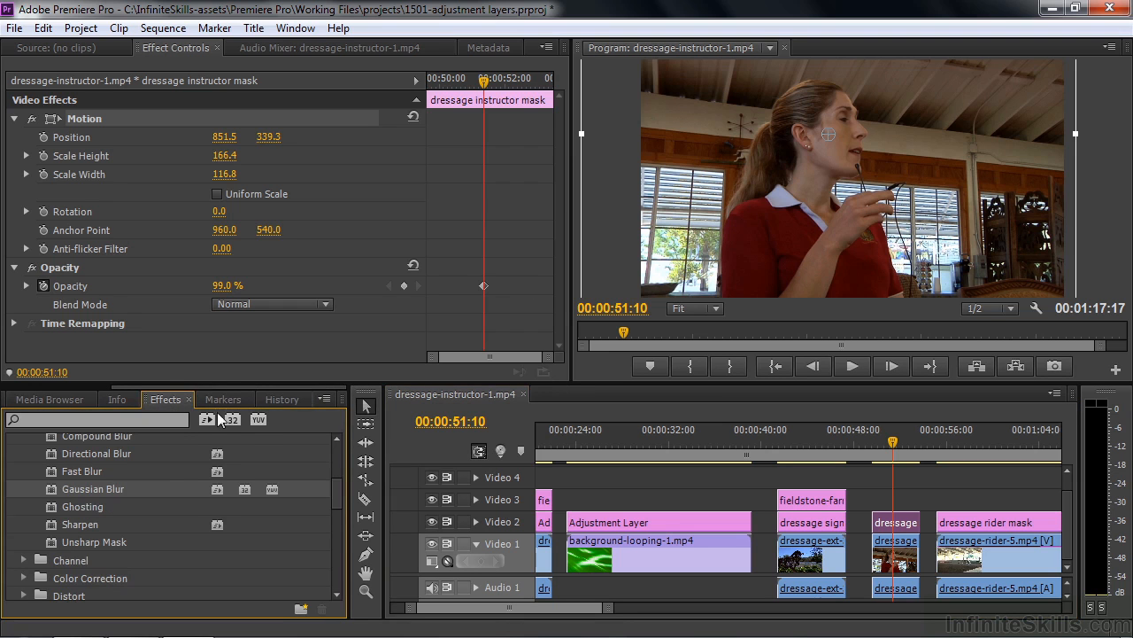
double_click(53, 490)
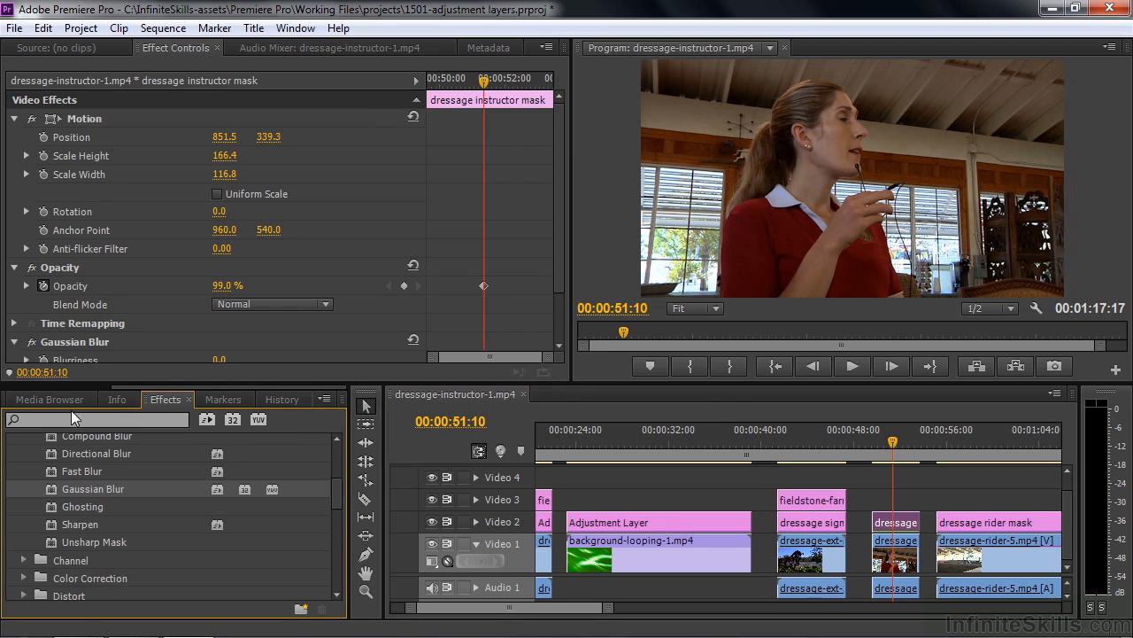
drag(559, 240, 560, 286)
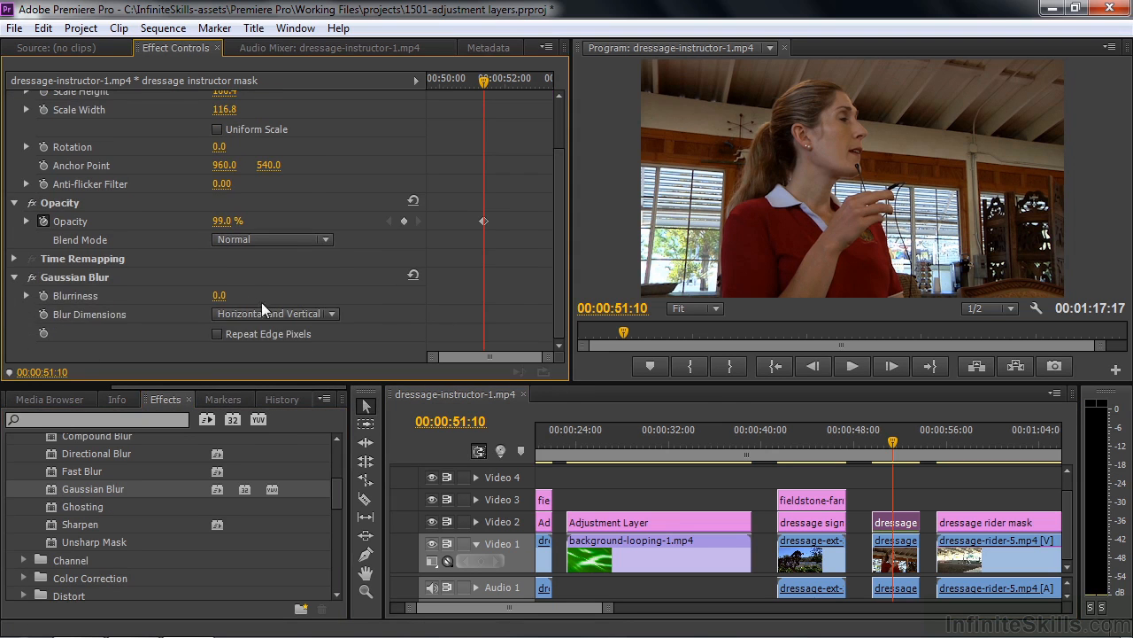
drag(220, 298, 274, 298)
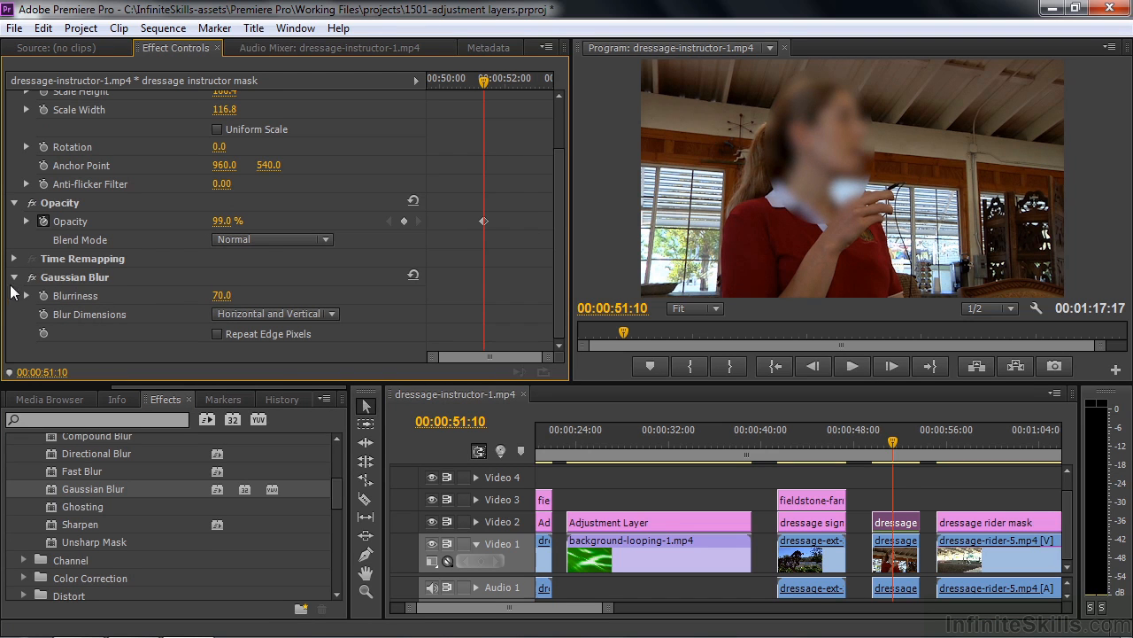
click(14, 276)
Apply the Mosaic effect to the instructor mask layer with Horizontal Blocks 26 and Vertical Blocks 29.
click(43, 417)
text(mos)
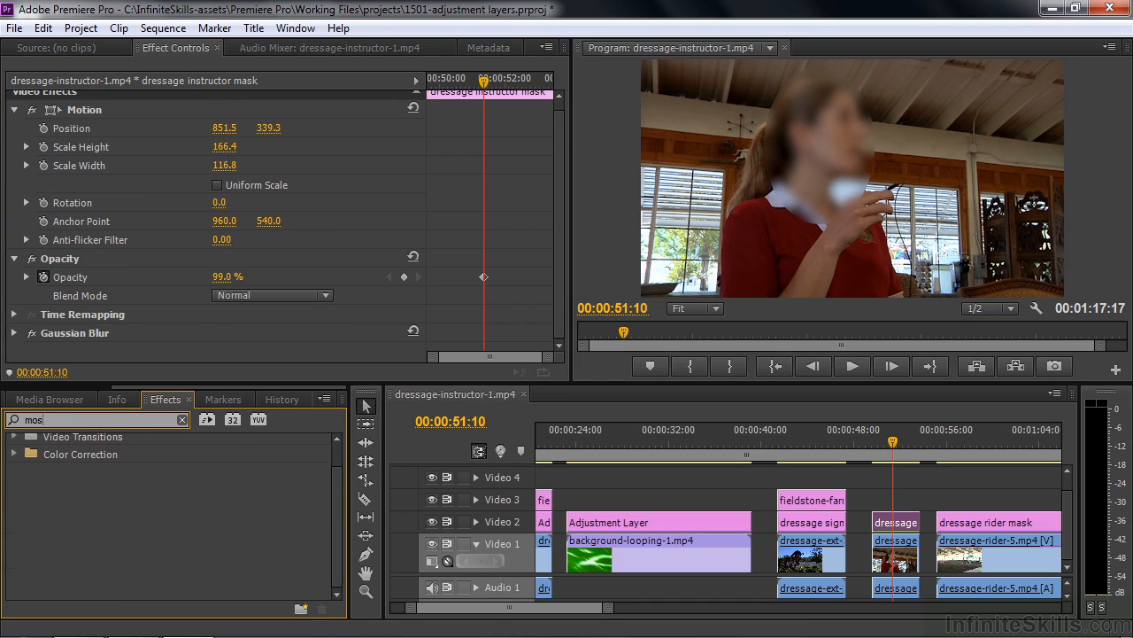
click(336, 528)
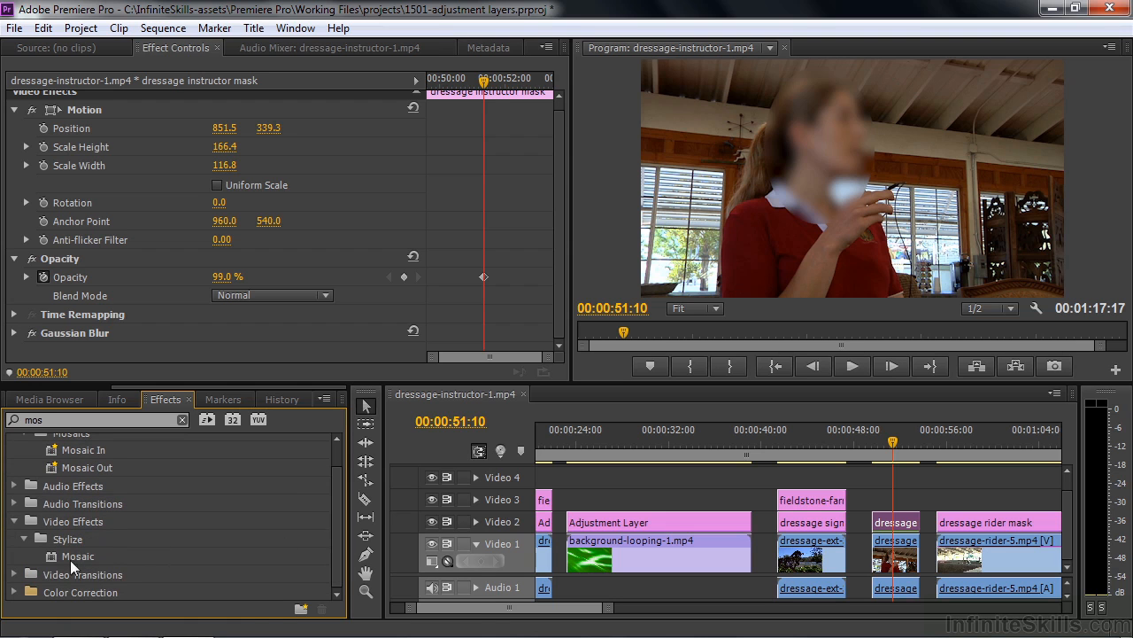
double_click(51, 556)
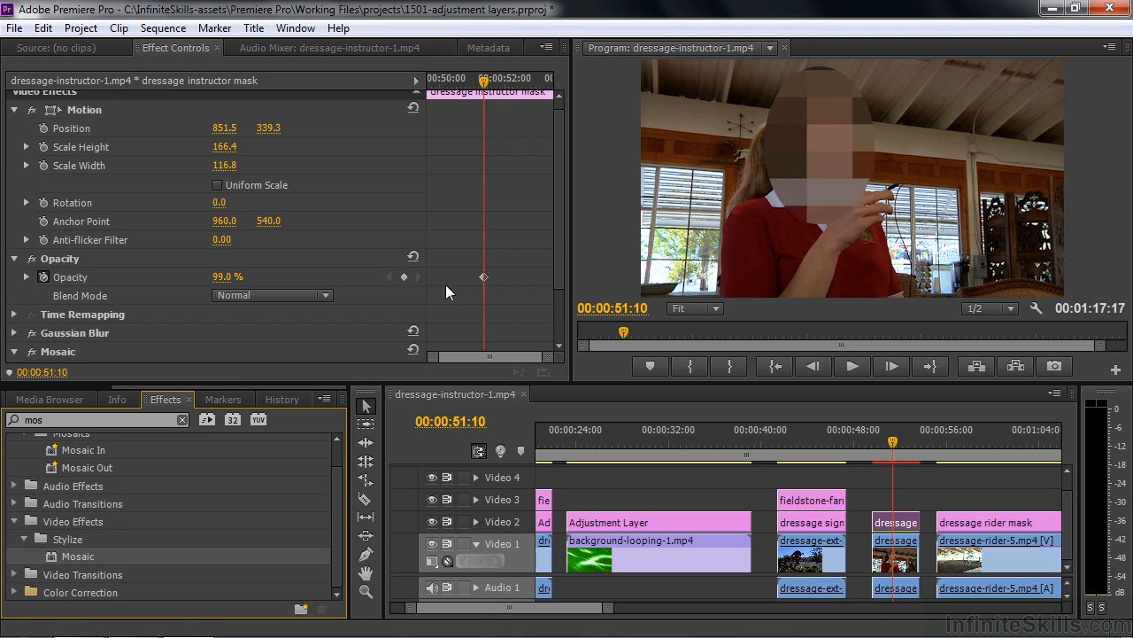
drag(553, 245, 559, 309)
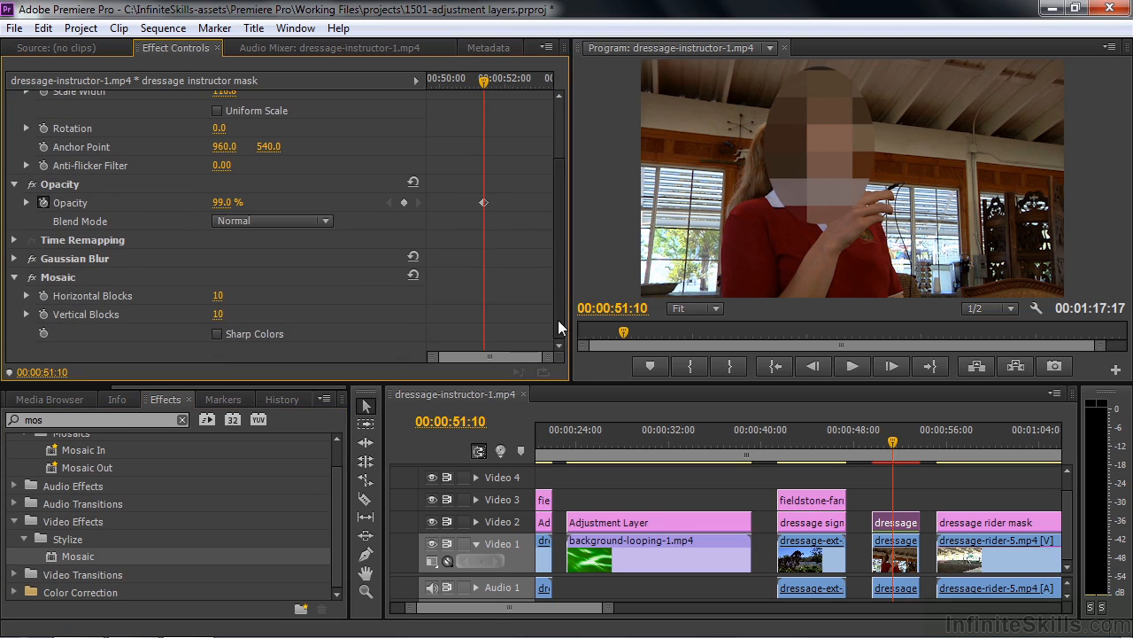
drag(217, 294, 232, 314)
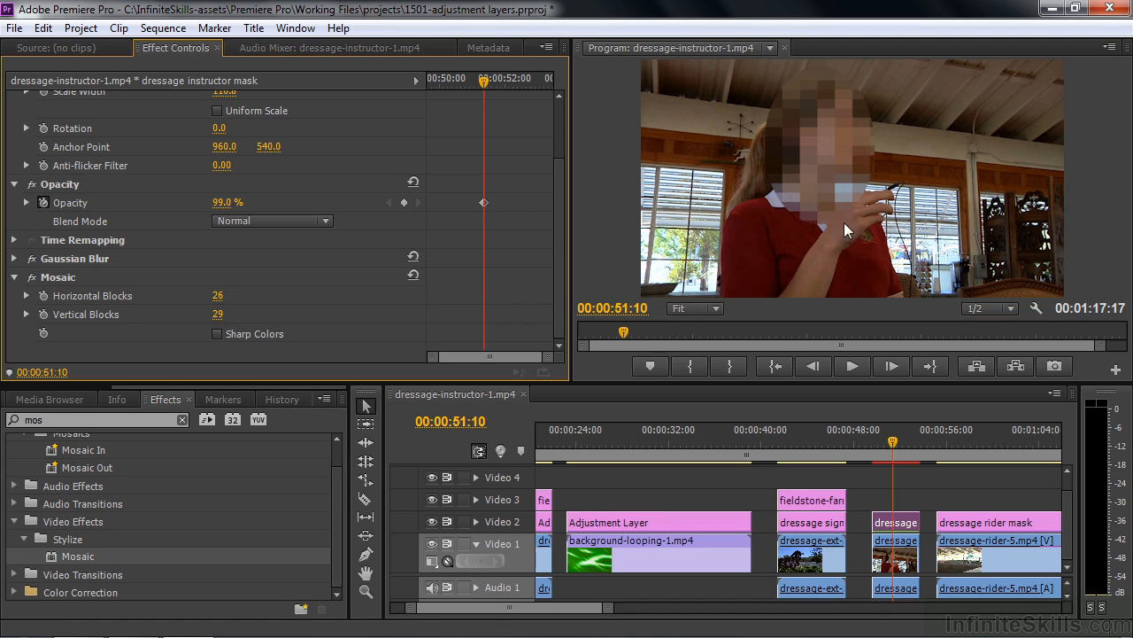
Soften the instructor mask title's circle by replacing its Fill with a Shadow at Opacity 100% and Spread 100.
double_click(896, 521)
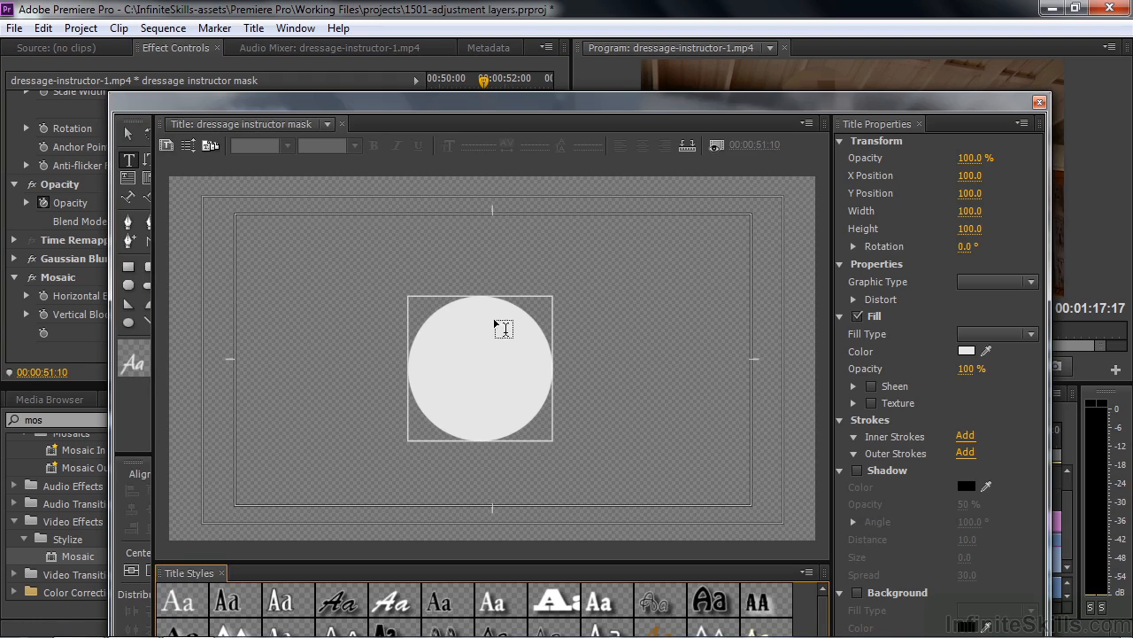
click(857, 471)
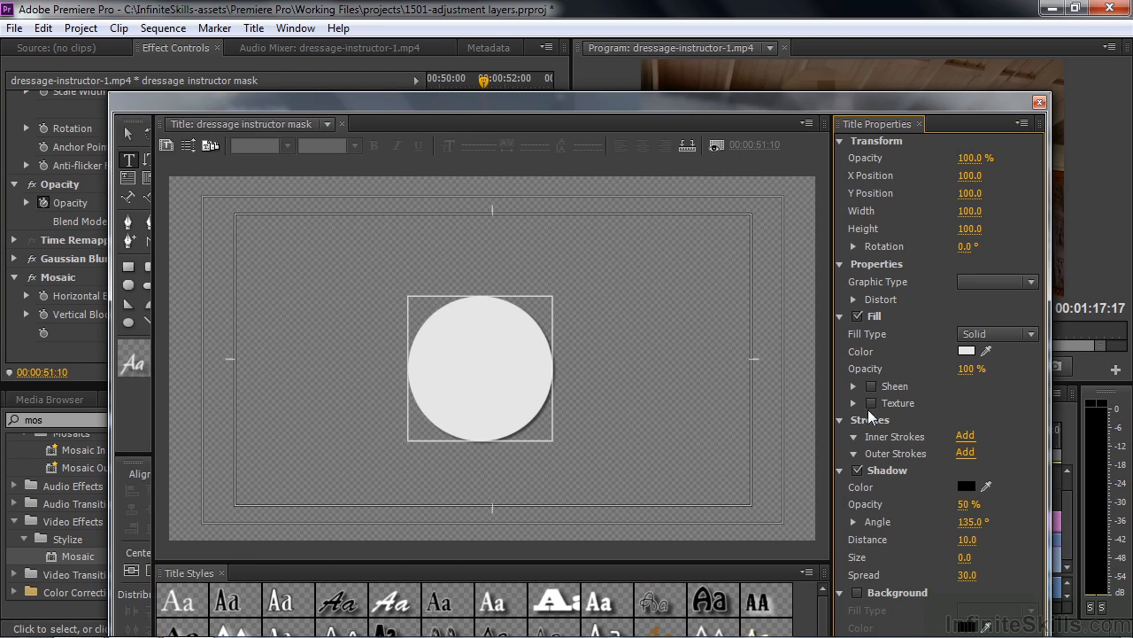
click(857, 316)
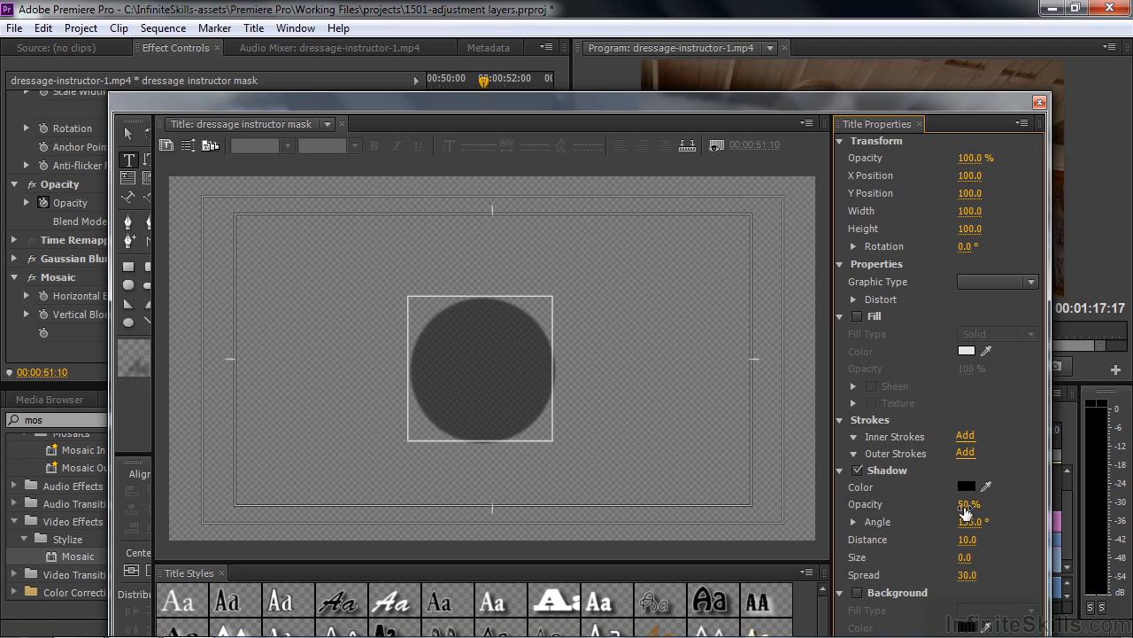
drag(965, 510, 1009, 510)
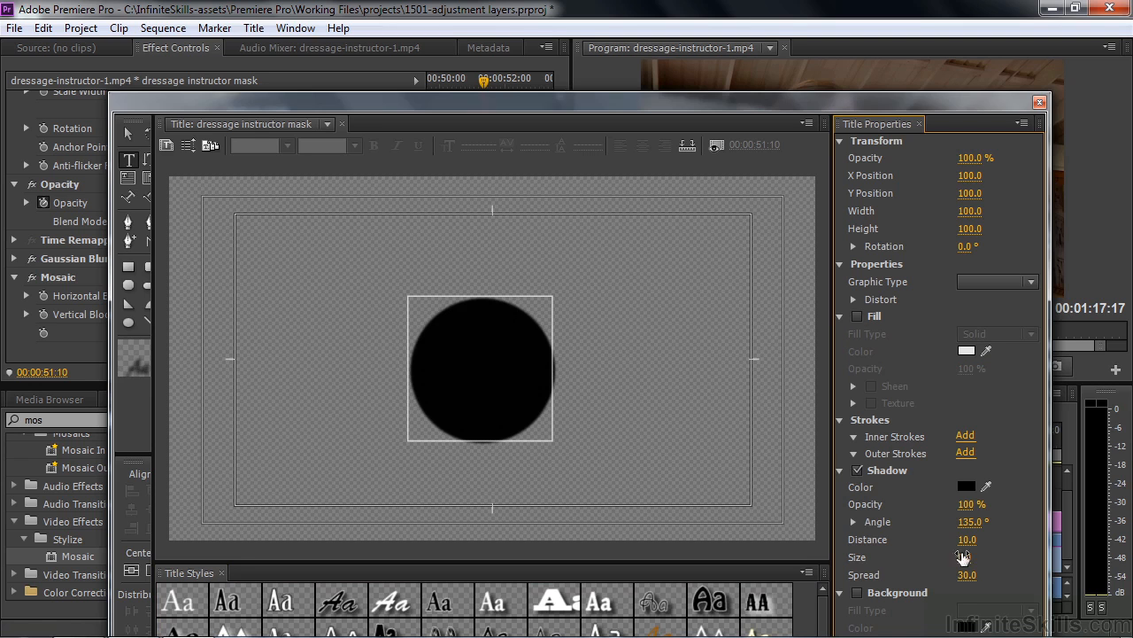
drag(967, 574, 1027, 575)
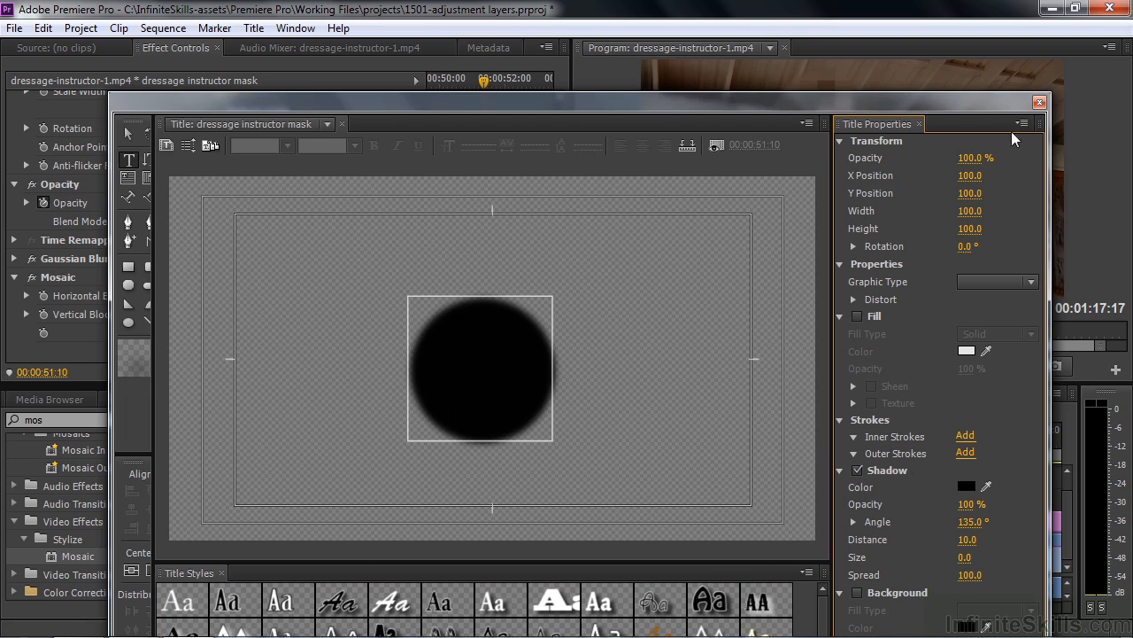
click(1040, 102)
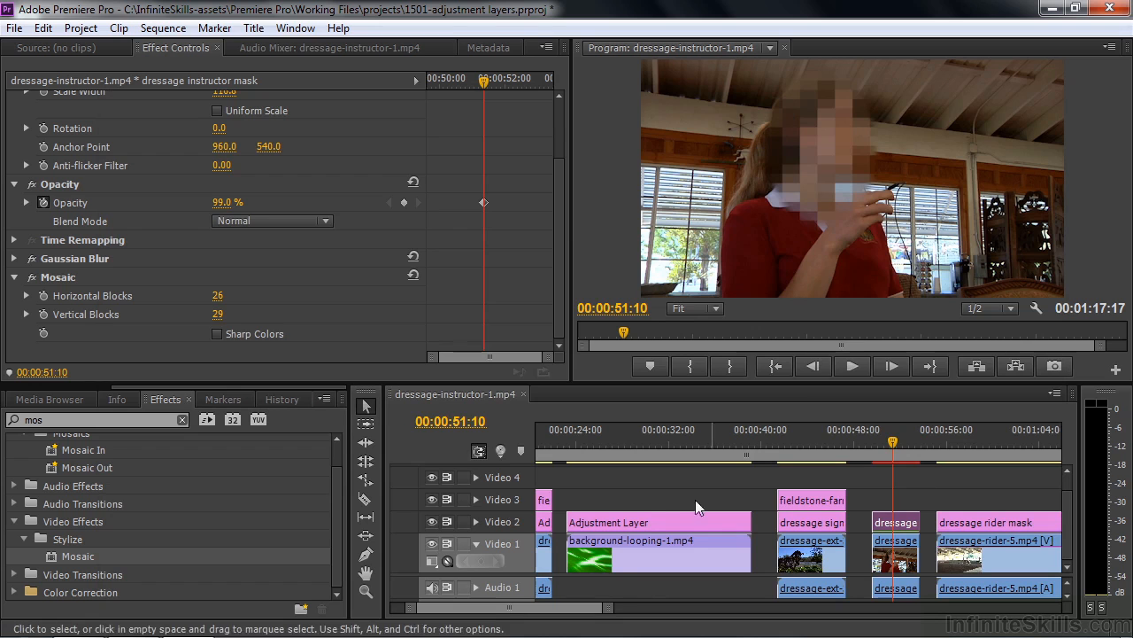
Go to 00:01:01:02, set the dressage rider mask's Opacity to 100% and remove its opacity keyframes.
scroll(507, 611, down, 5)
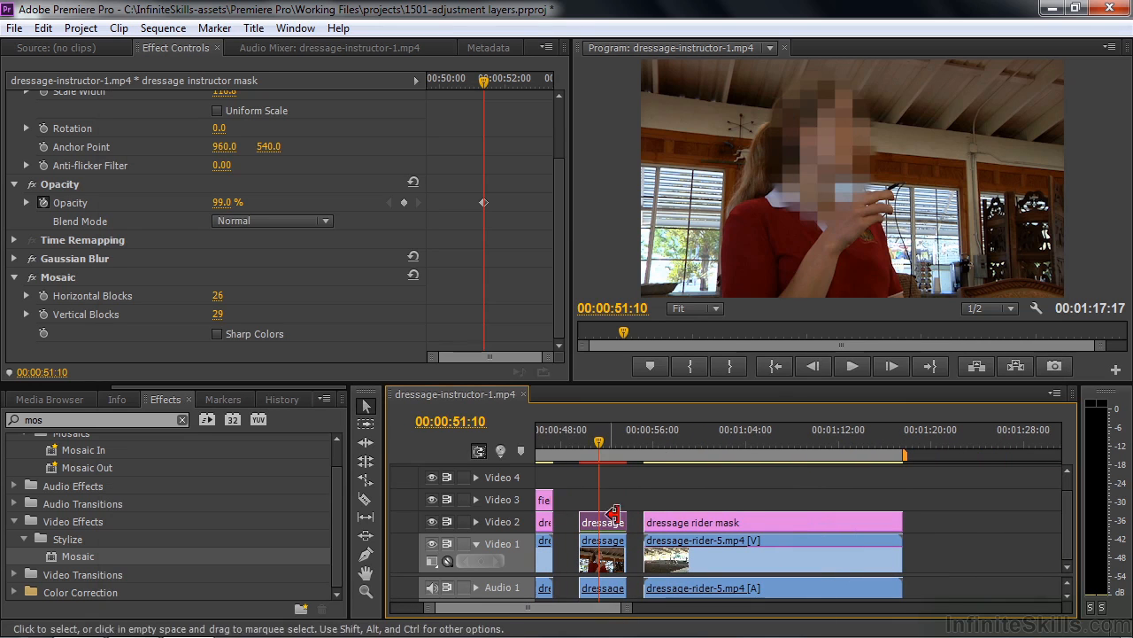
click(661, 441)
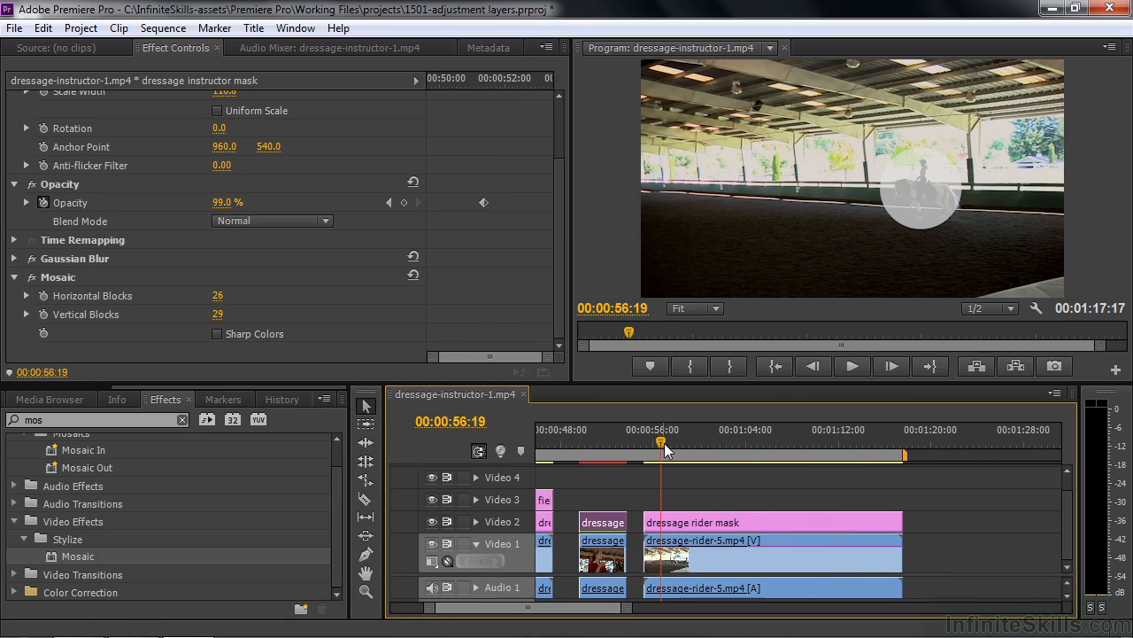
drag(671, 440, 713, 447)
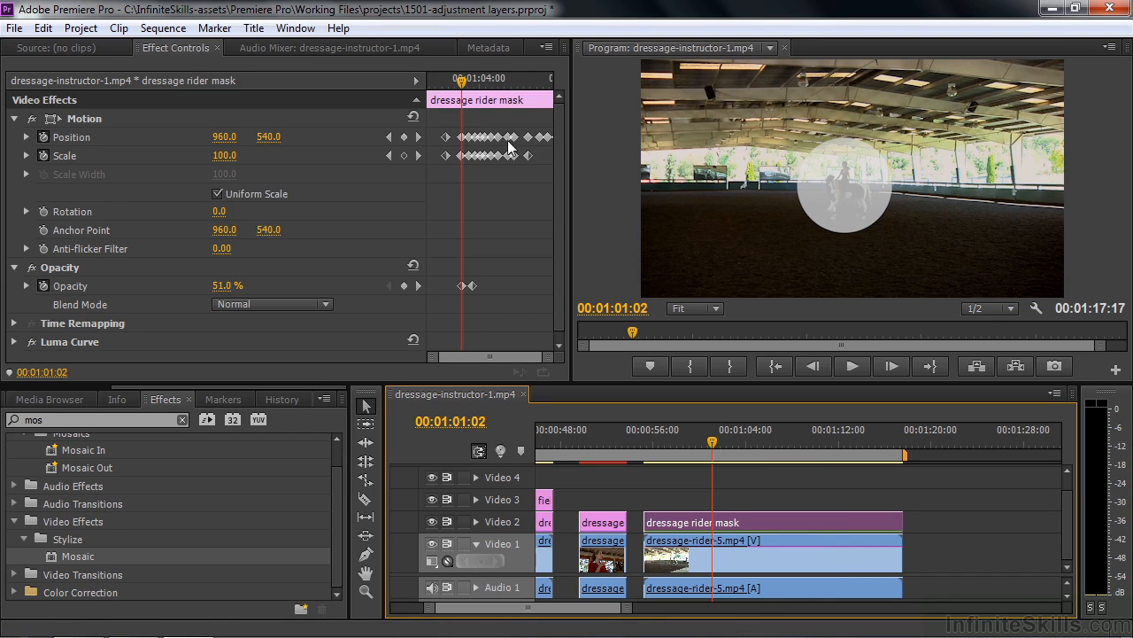
click(14, 118)
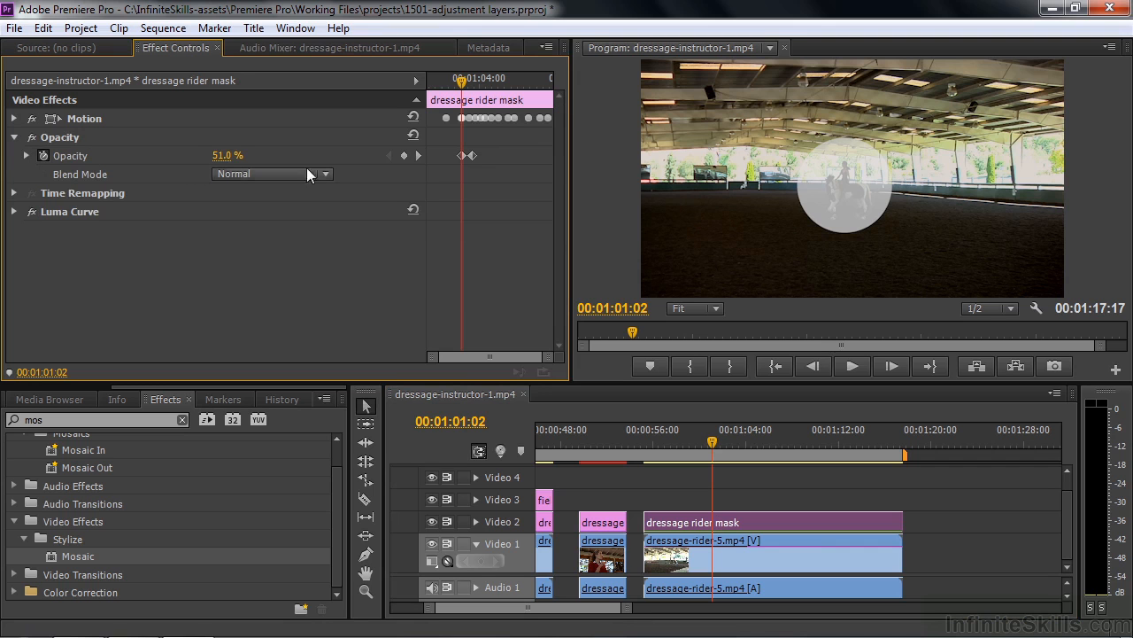
click(404, 156)
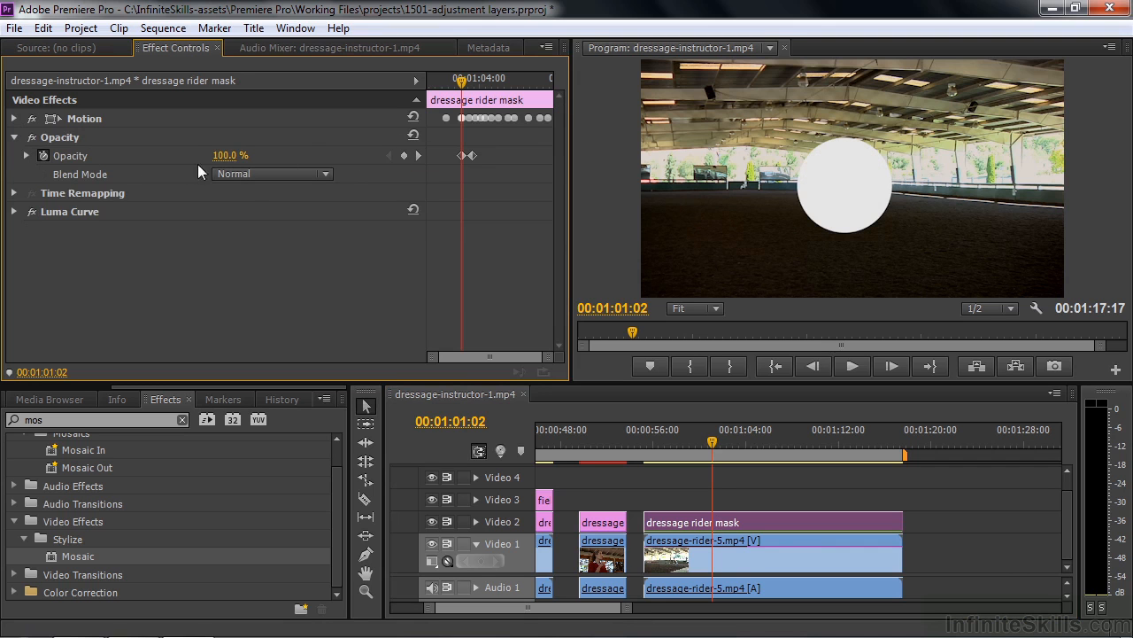
click(42, 157)
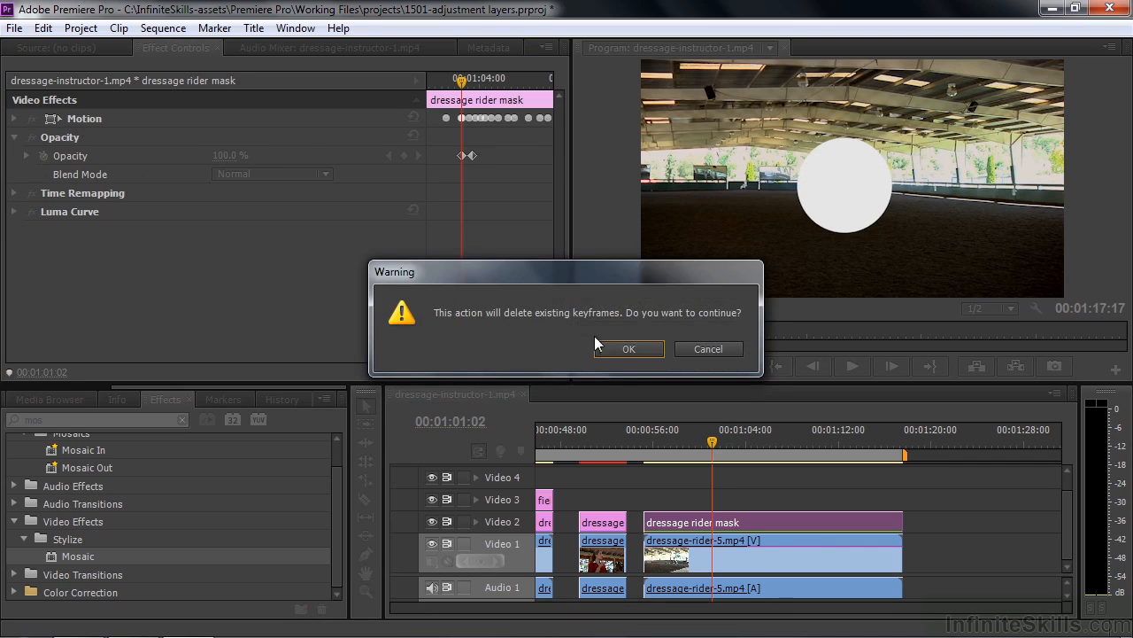
click(628, 348)
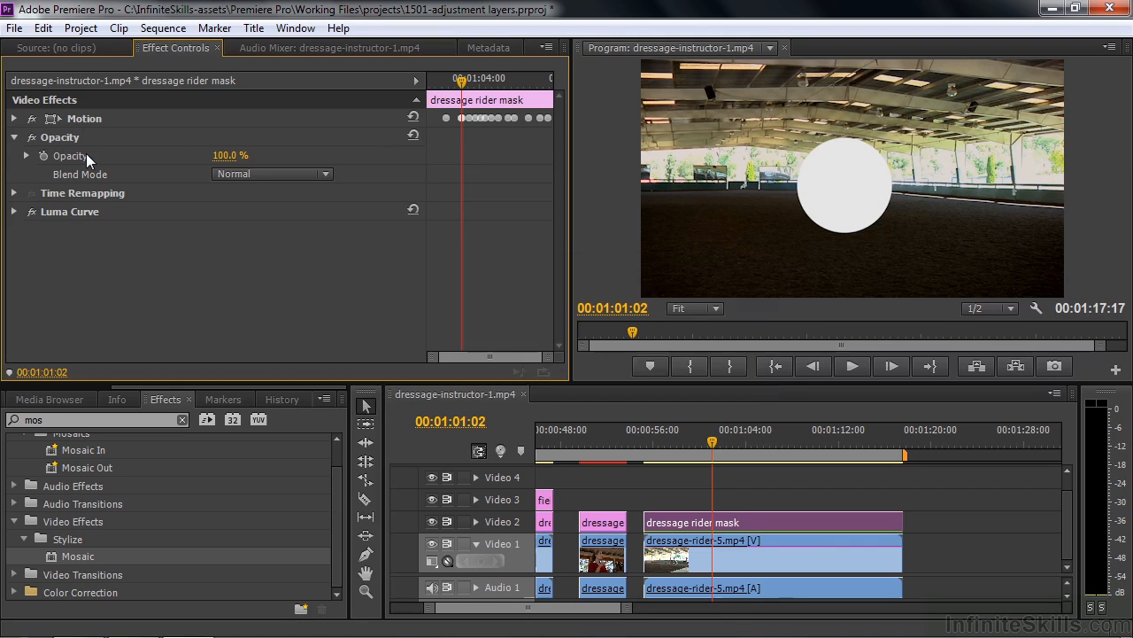
Go to 00:01:00:00 and compare the dressage-rider-5.mp4 clip with its Luma Curve effect off and on.
drag(715, 440, 703, 464)
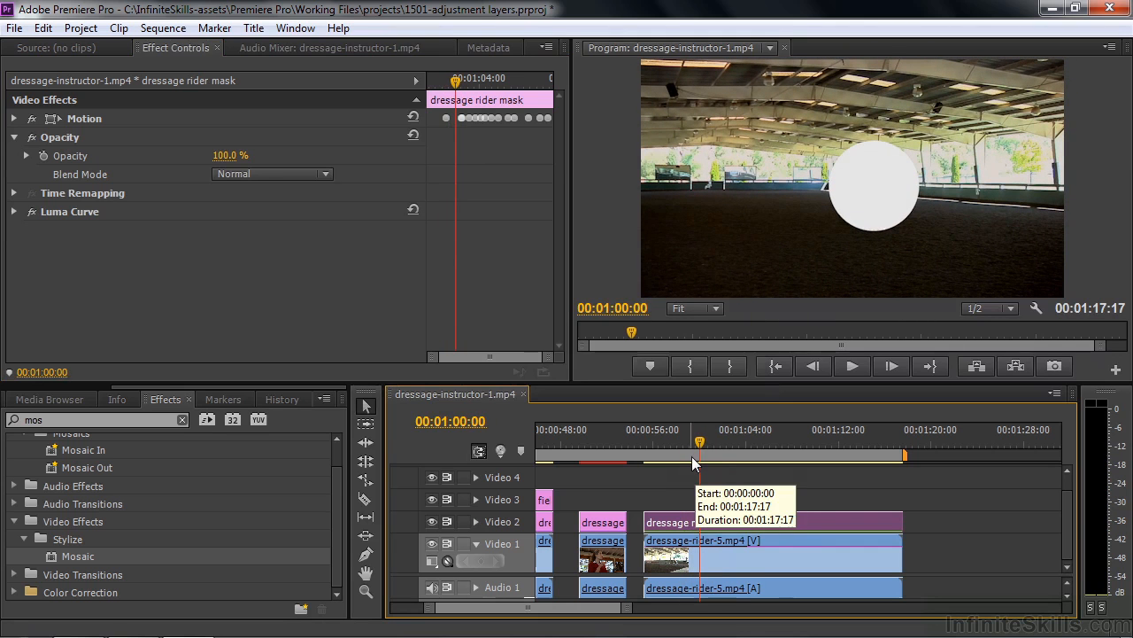
click(738, 561)
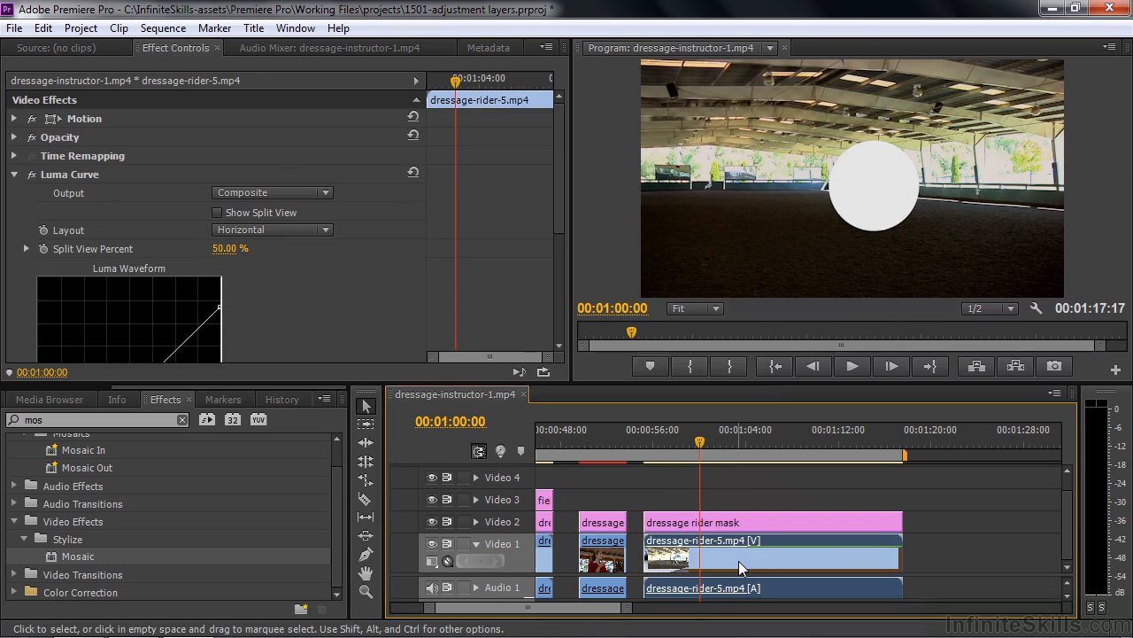
drag(559, 219, 558, 245)
click(31, 120)
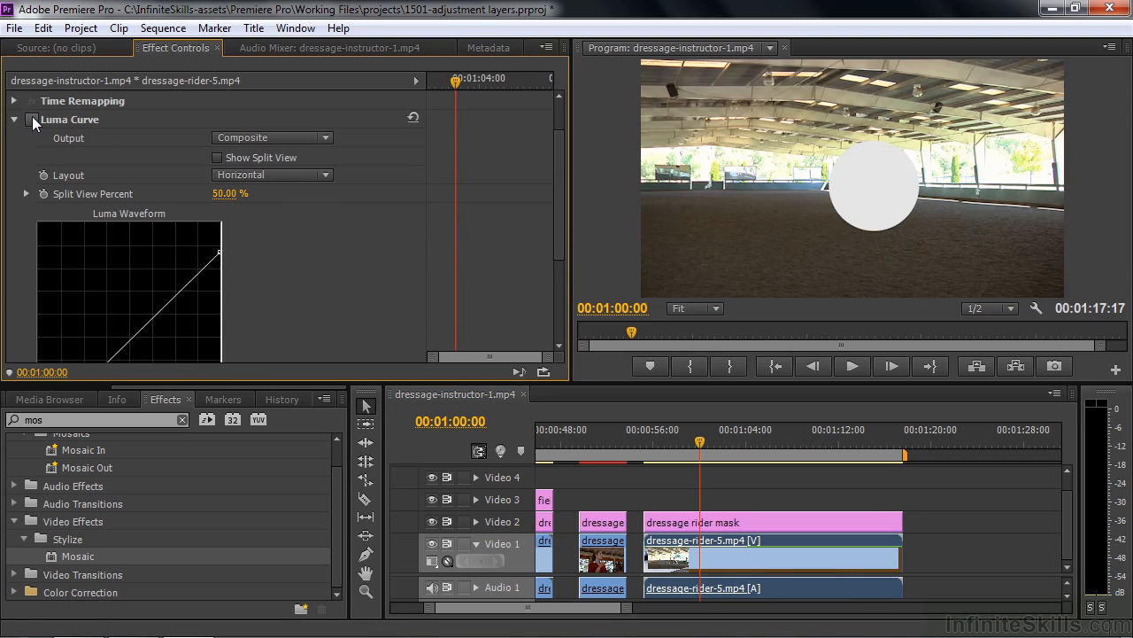
click(31, 120)
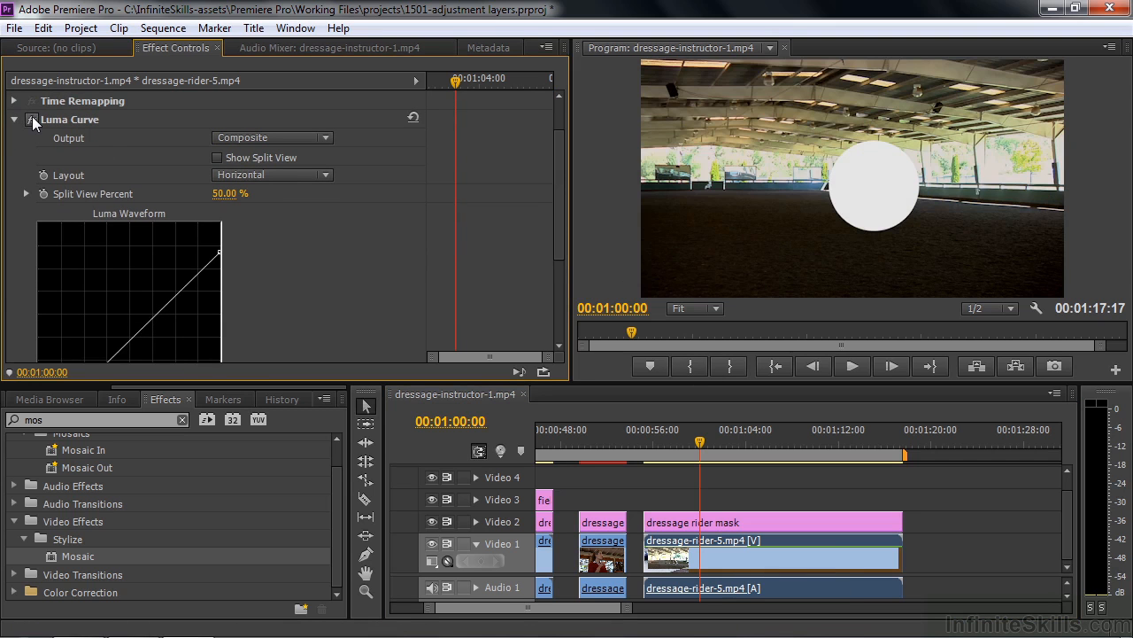
click(14, 119)
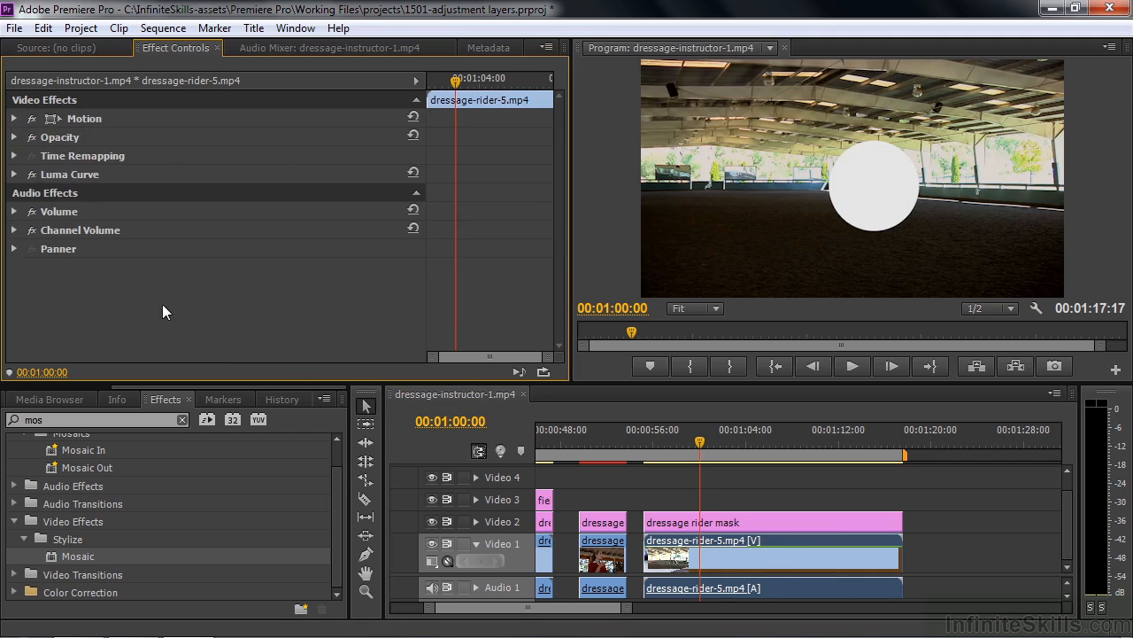
Check the dressage rider mask's Luma Curve settings and convert the mask to an adjustment layer.
click(748, 524)
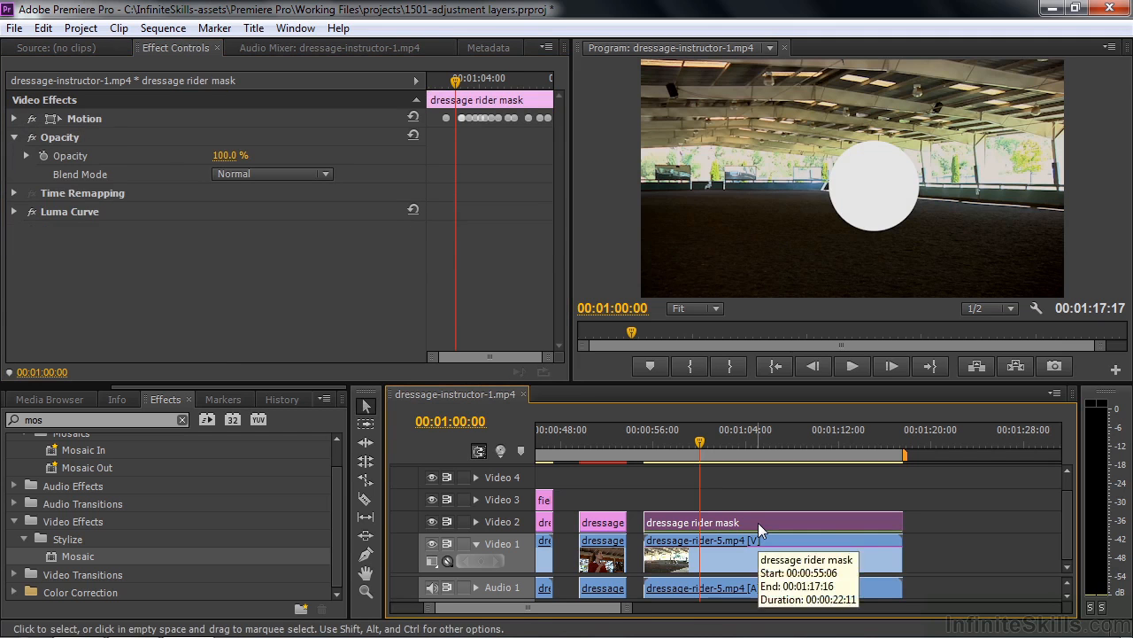
click(14, 212)
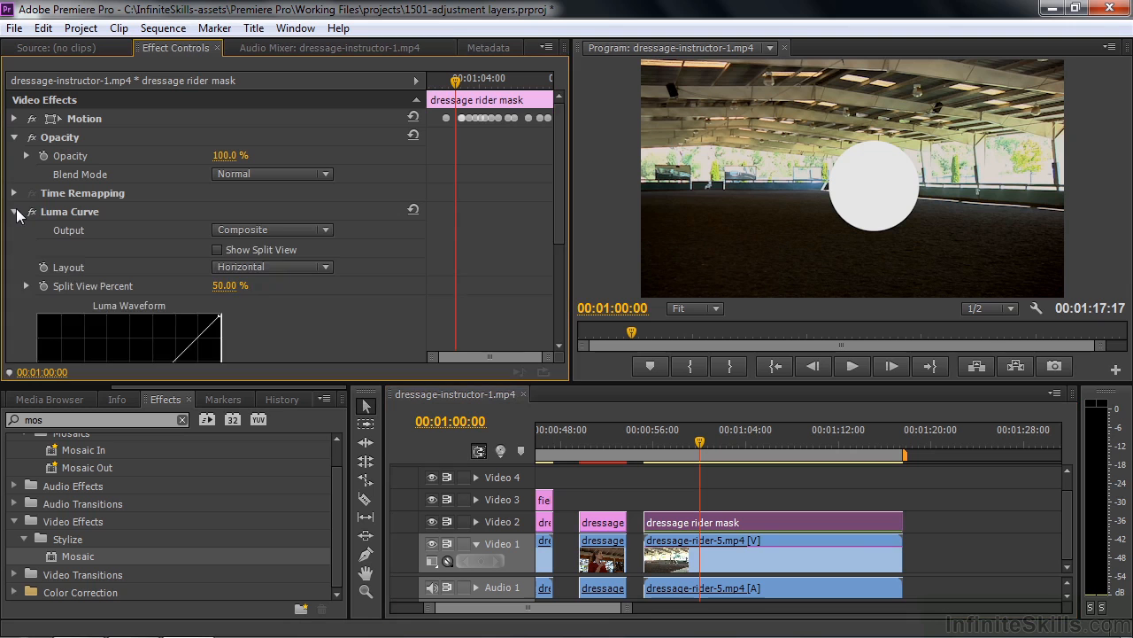
click(15, 212)
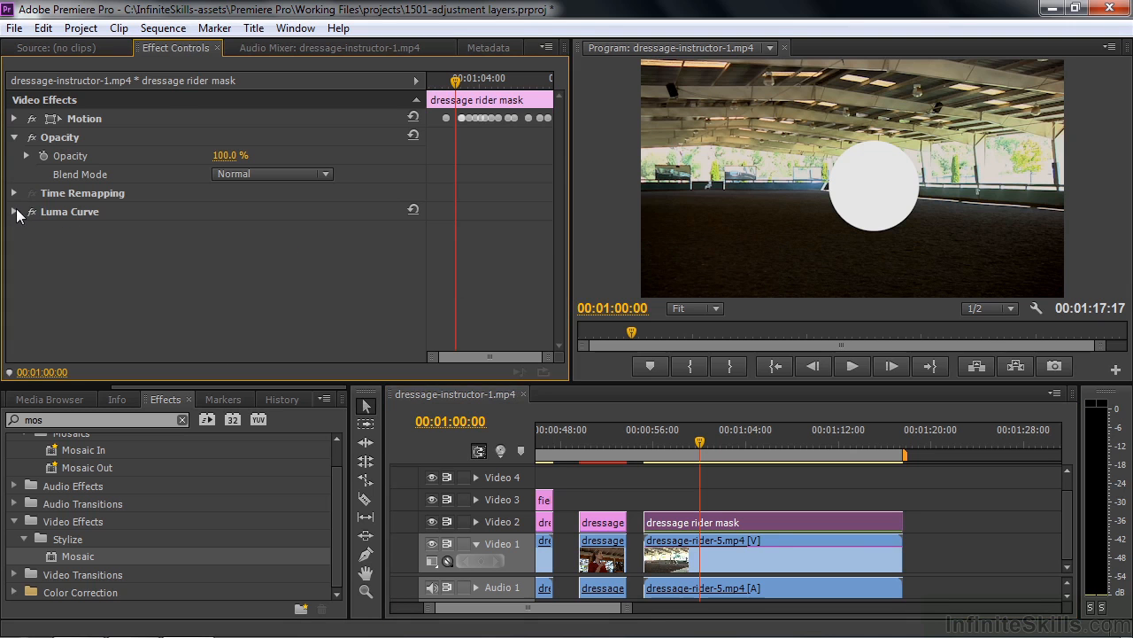
right_click(758, 522)
click(824, 501)
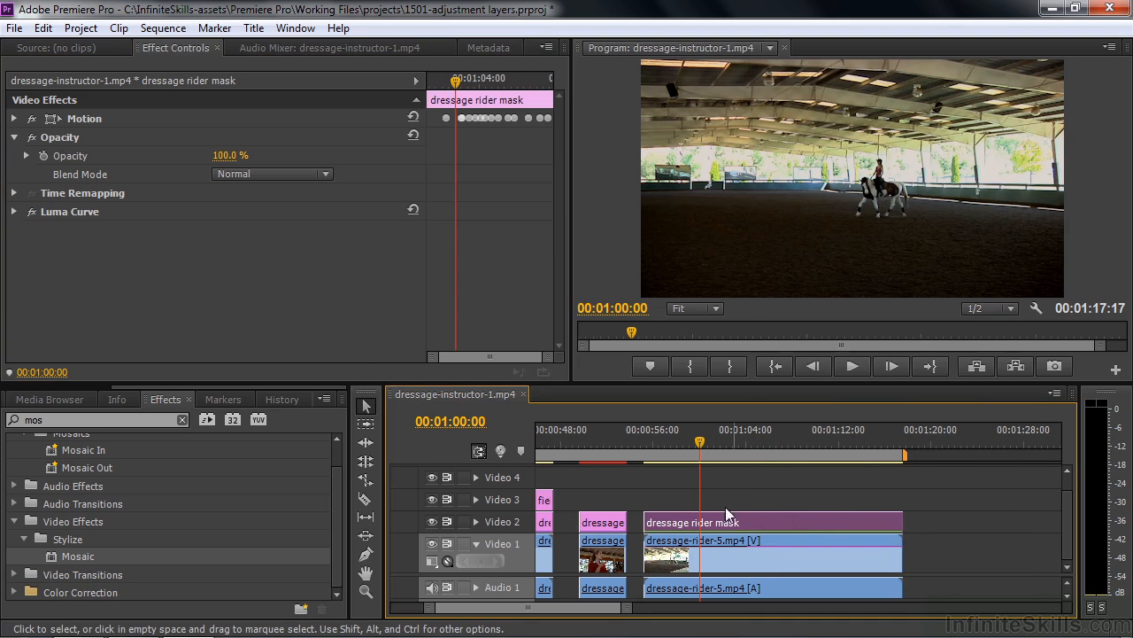
Brighten the area under the rider mask by shifting its Luma Curve's white point inward and raising the black point.
click(14, 211)
drag(558, 231, 554, 327)
drag(216, 135, 175, 135)
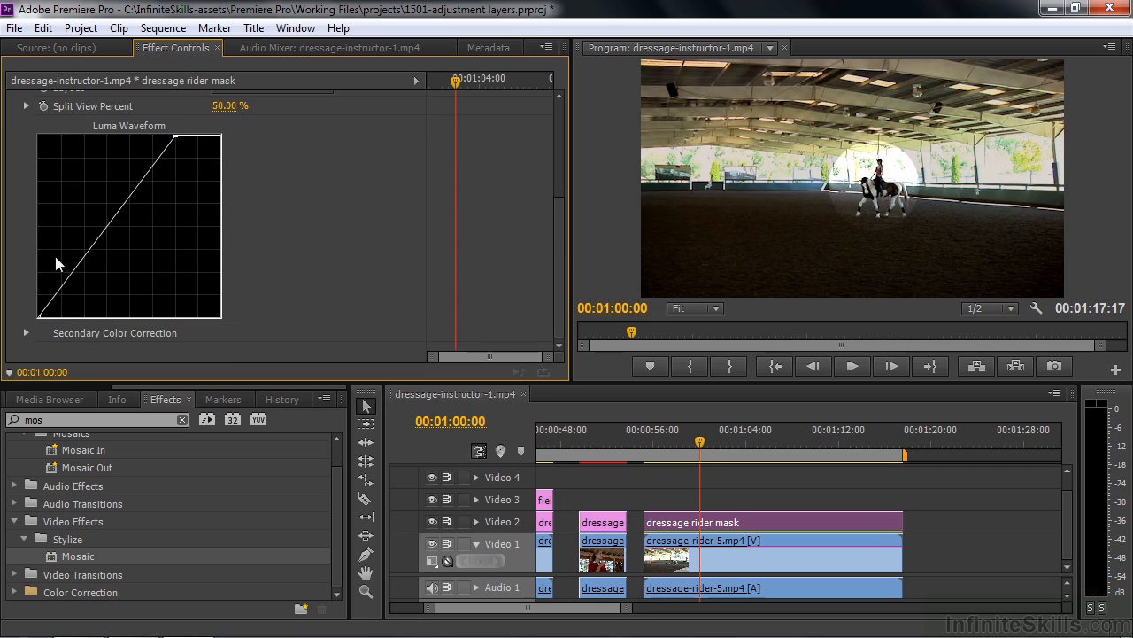
drag(40, 311, 26, 289)
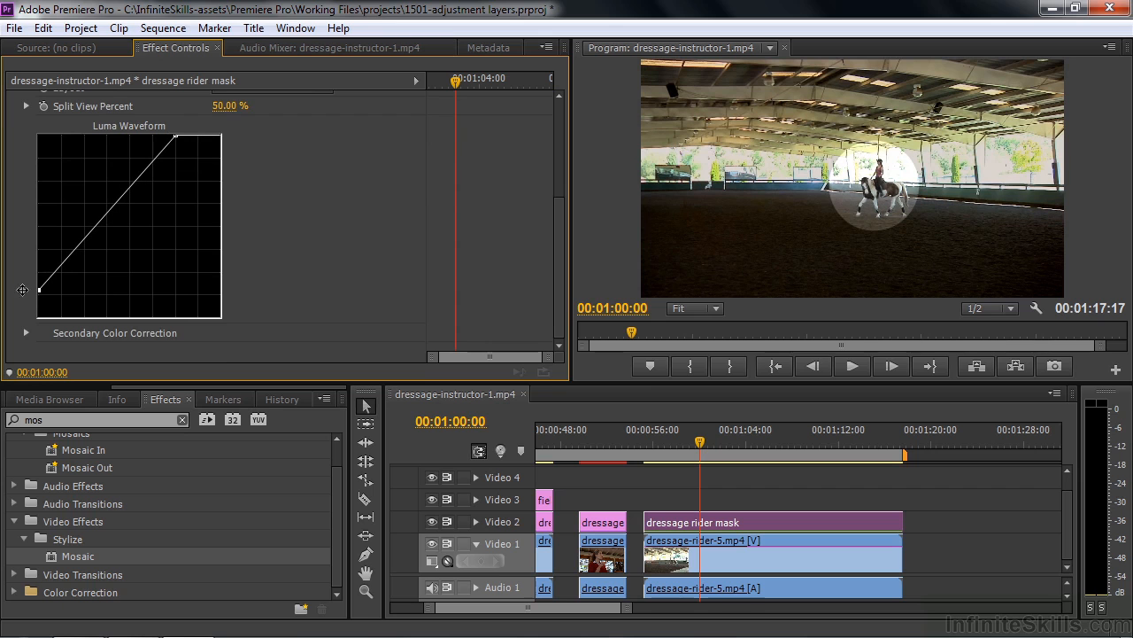
drag(179, 138, 173, 129)
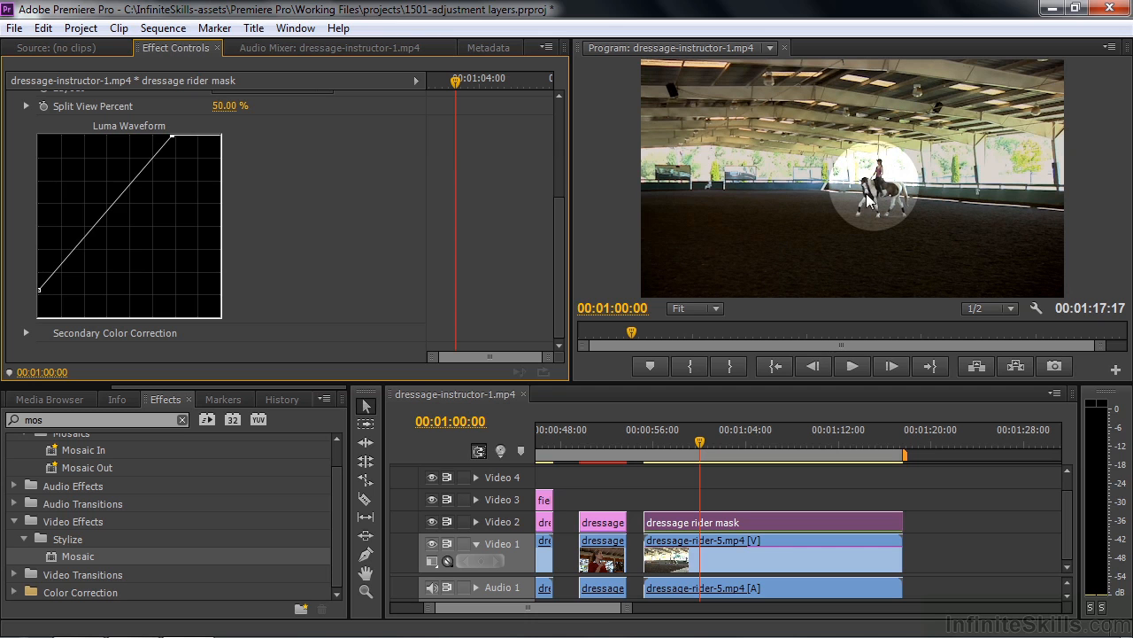
Replace the rider mask title's Fill with a Shadow at Opacity 100% and Spread 91, and preview the softened spotlight up to 00:01:00:04.
double_click(722, 521)
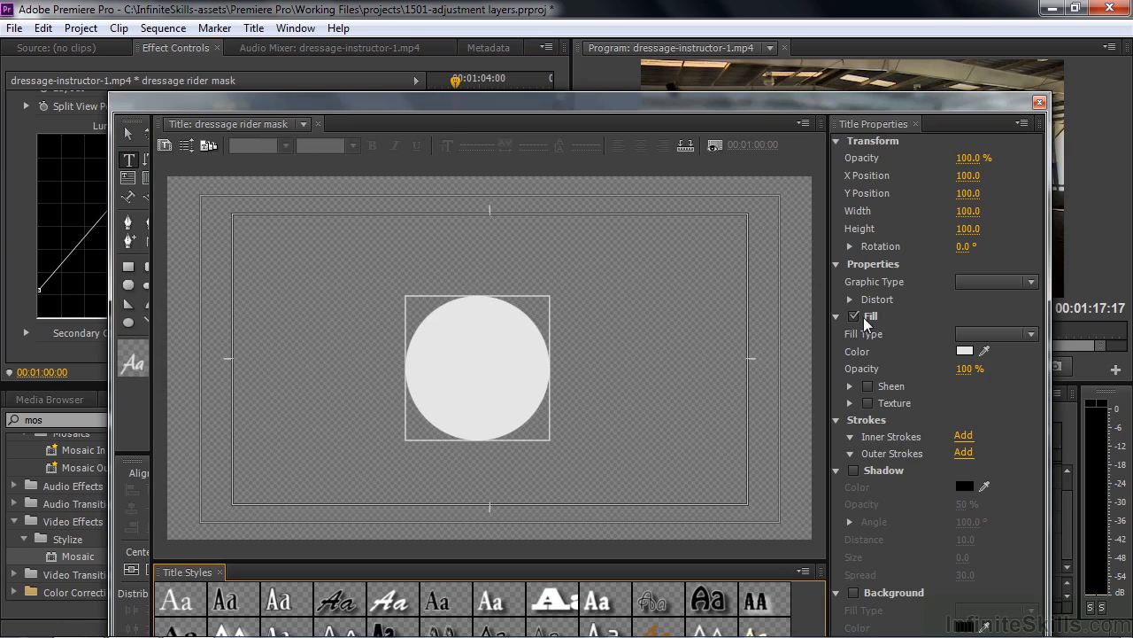
click(865, 318)
click(854, 470)
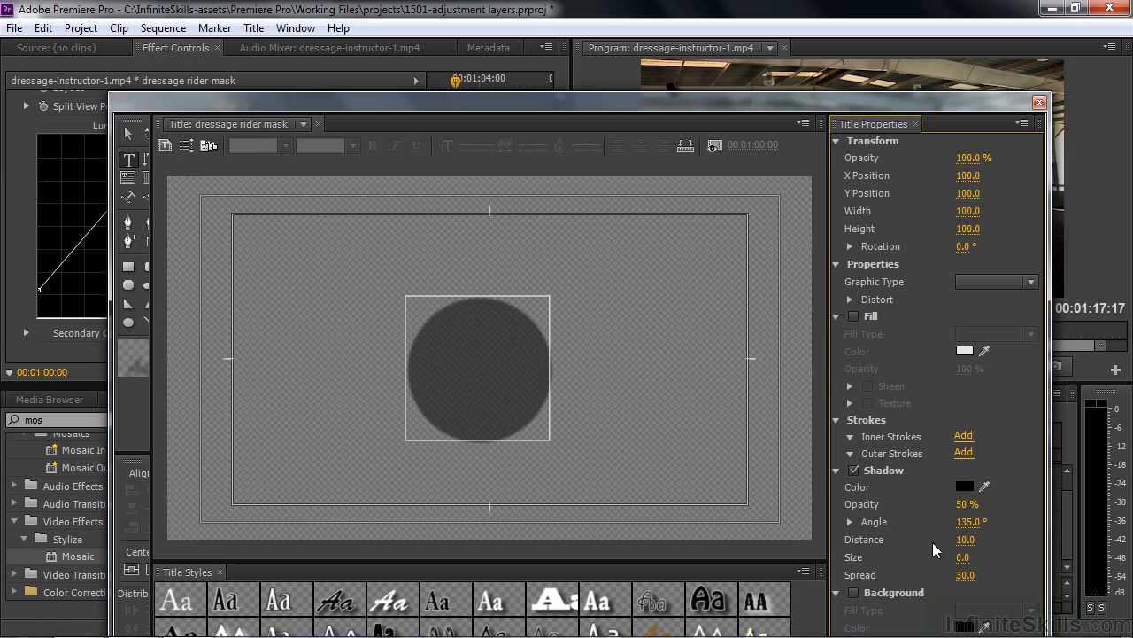
drag(965, 504, 1001, 504)
drag(964, 576, 992, 575)
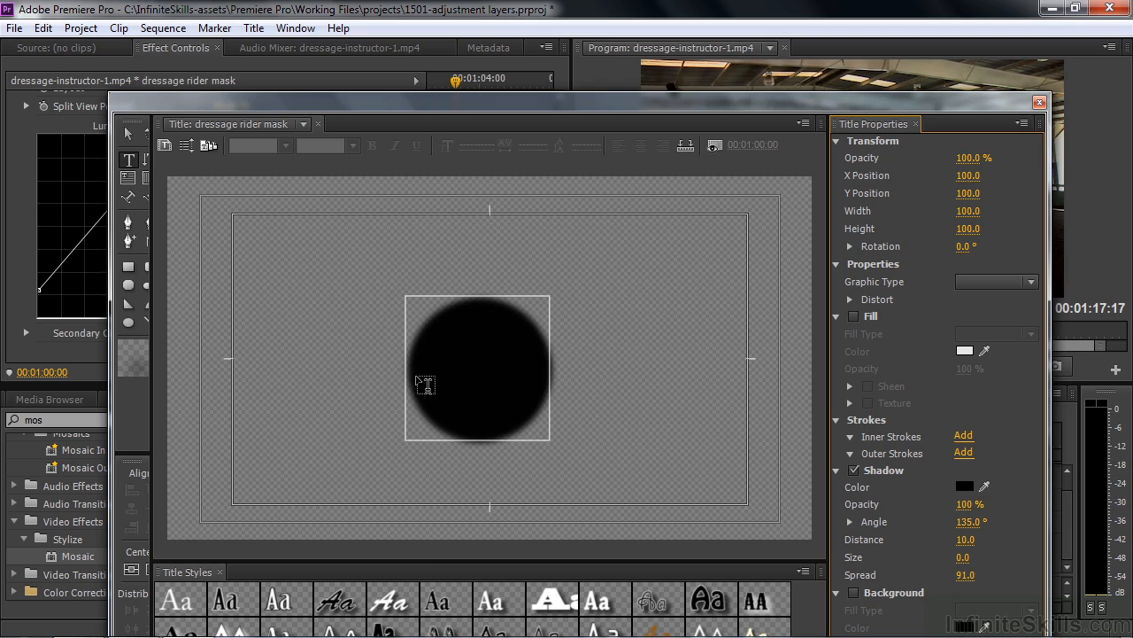
click(1040, 105)
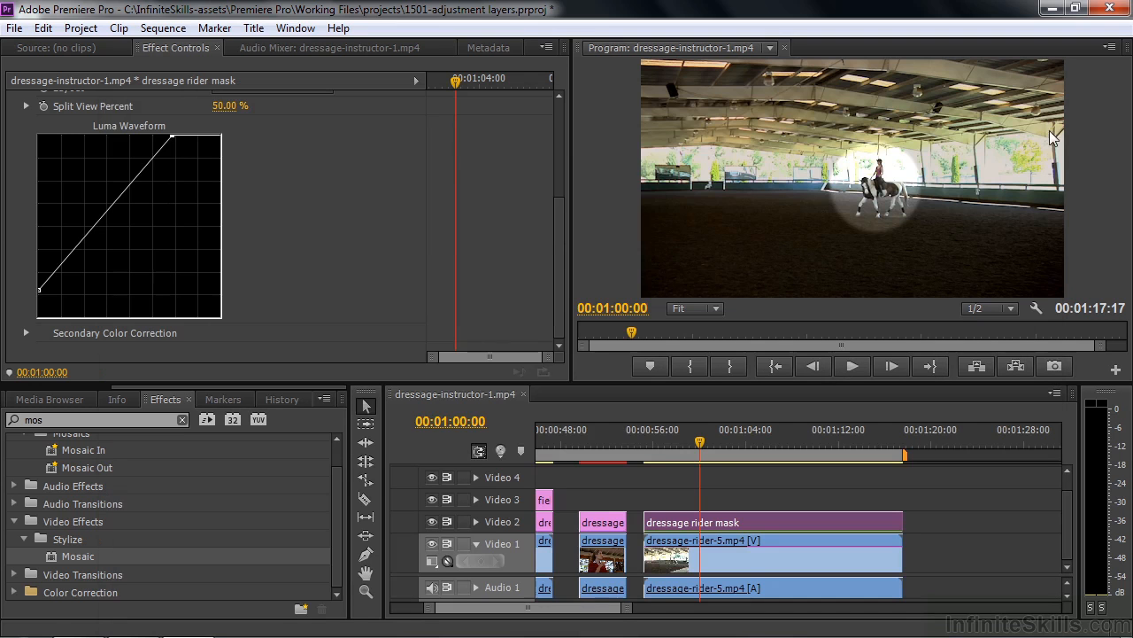
drag(690, 440, 700, 465)
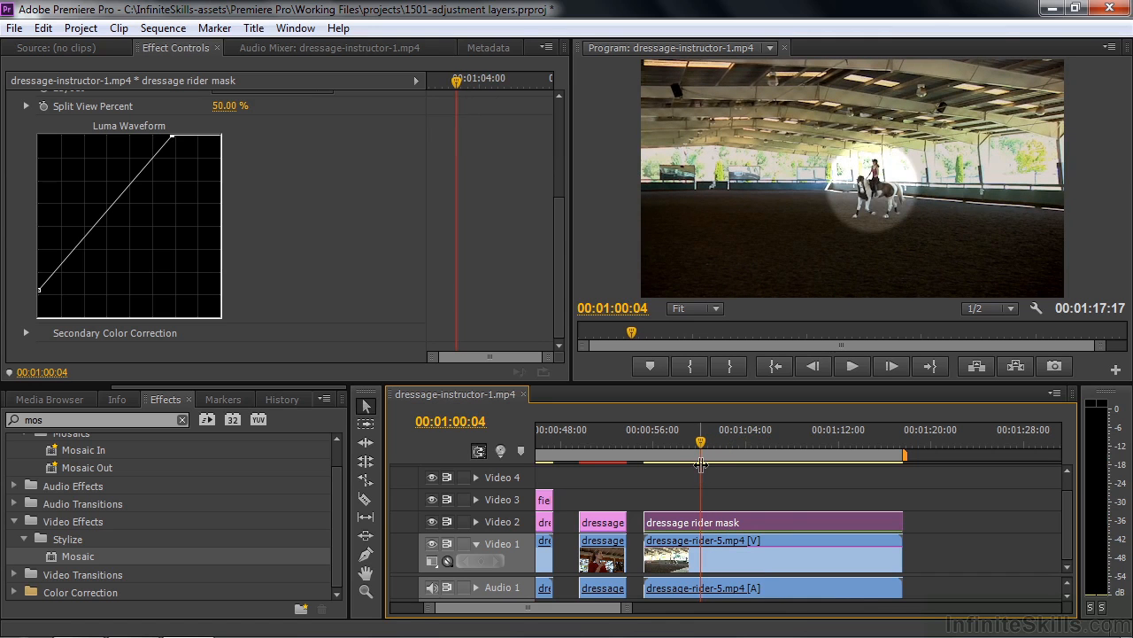